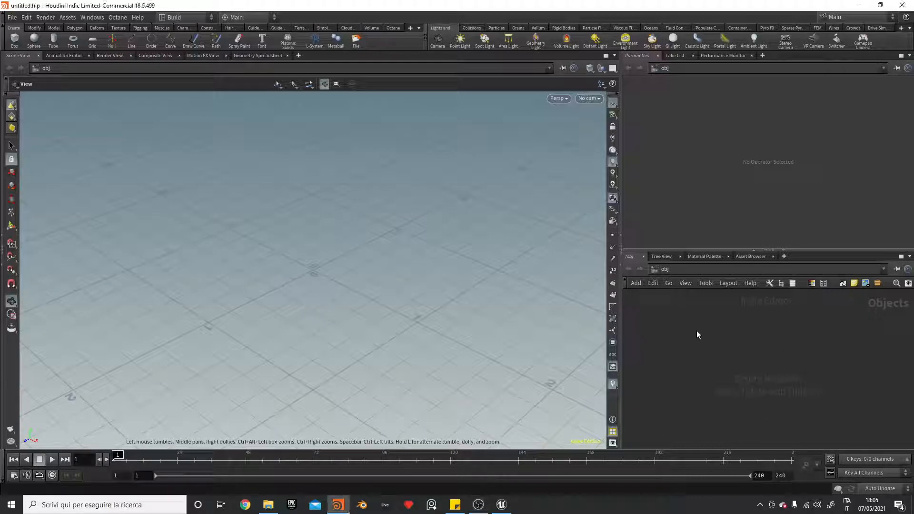
- Create a Geometry object in the scene network and rename it Pt_System
key("Tab")
type("geo")
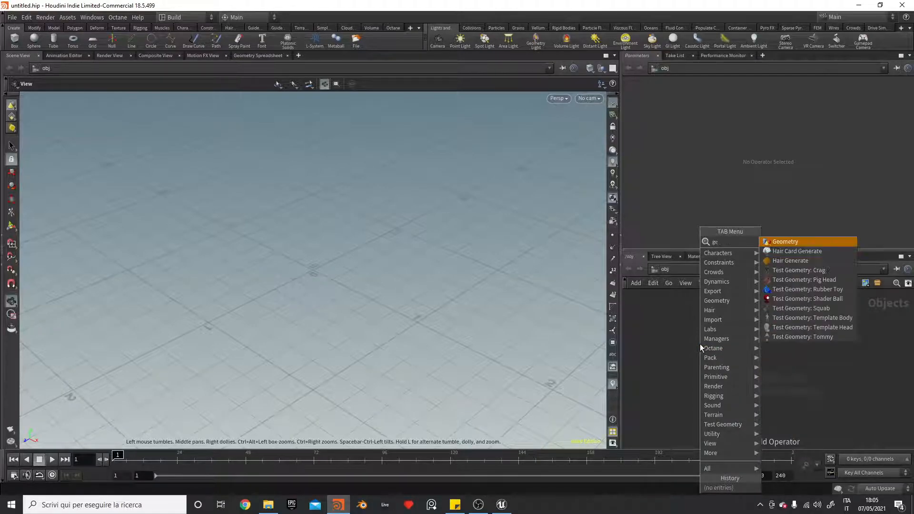
key("Return")
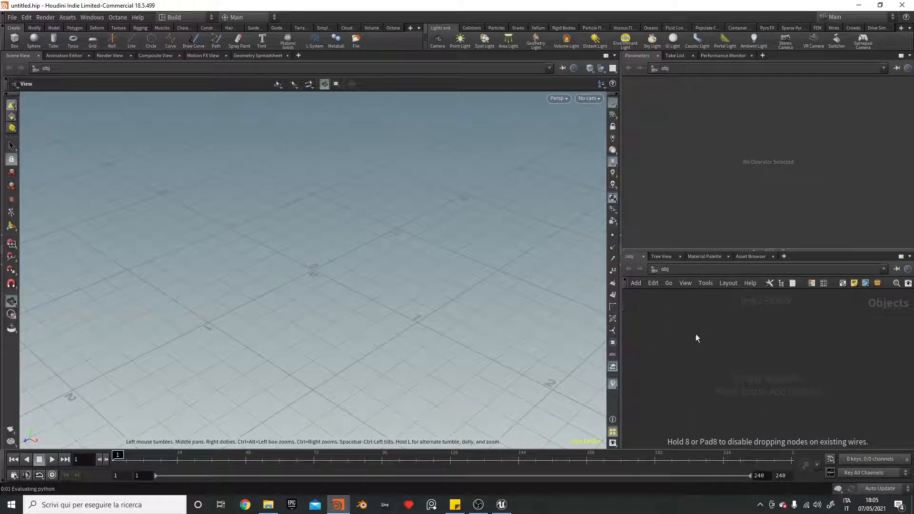
left_click(695, 339)
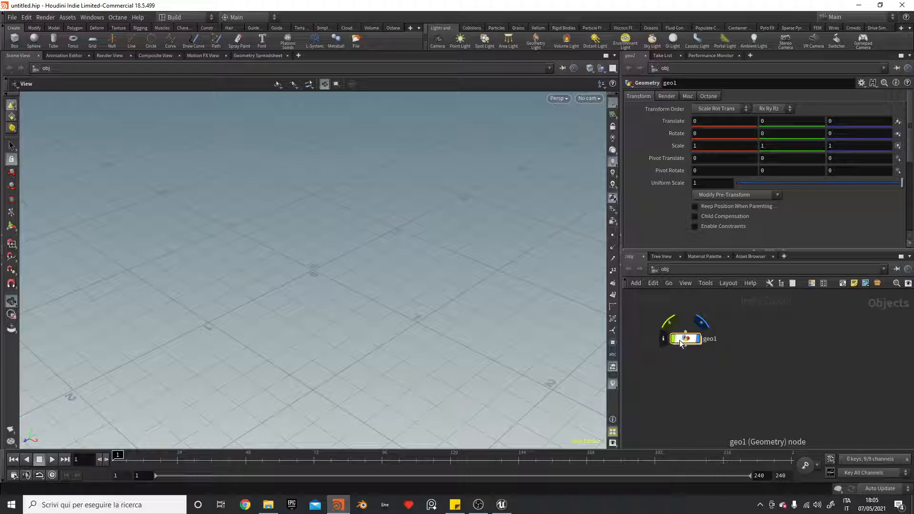
double_click(710, 339)
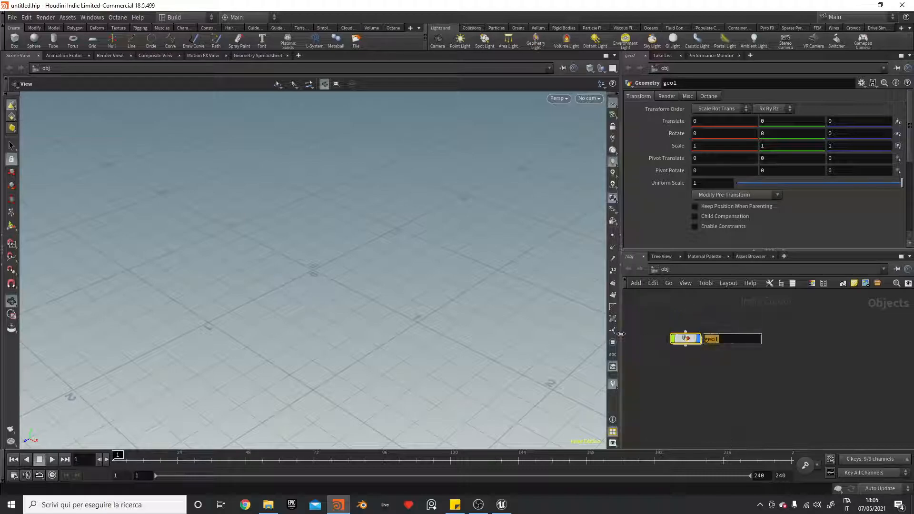
type("Pt_System")
key("Return")
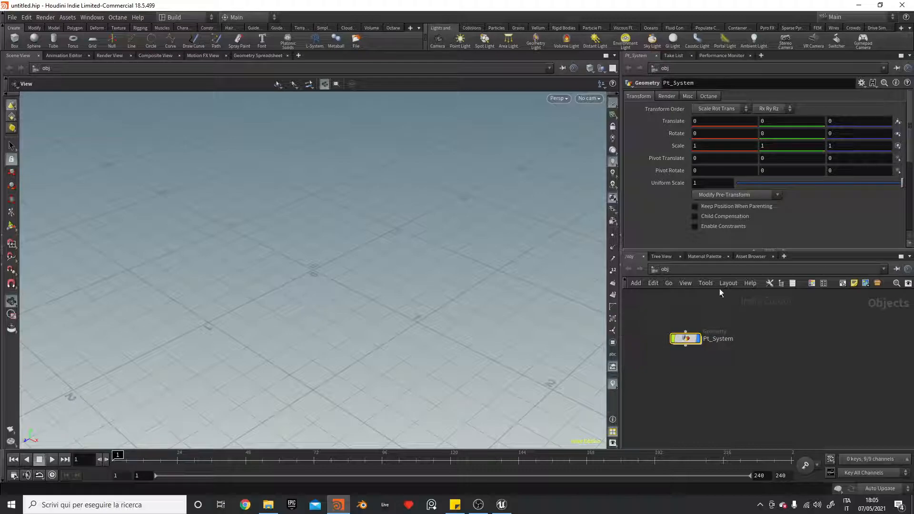
- Inside Pt_System, add a Sphere node with primitive type Polygon and a frequency of 10
double_click(685, 339)
key("Tab")
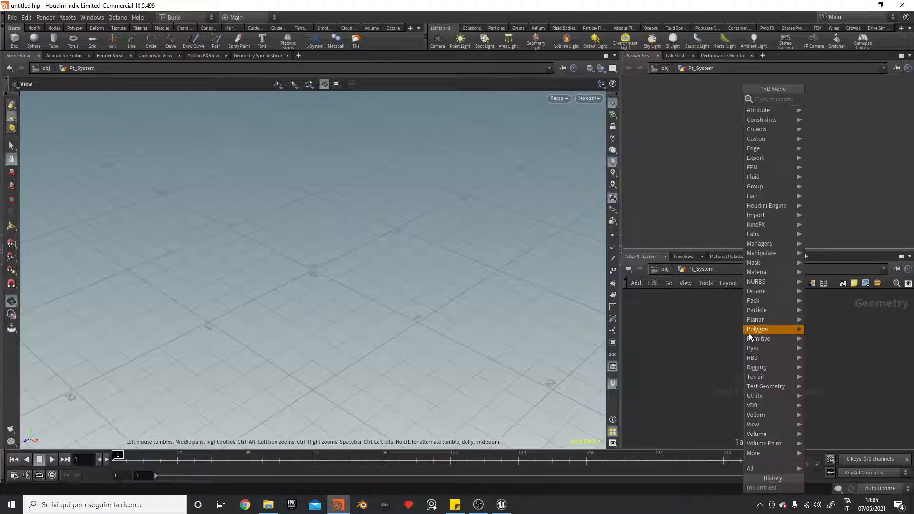
mouse_move(750, 333)
type("sphe")
key("Return")
left_click(735, 319)
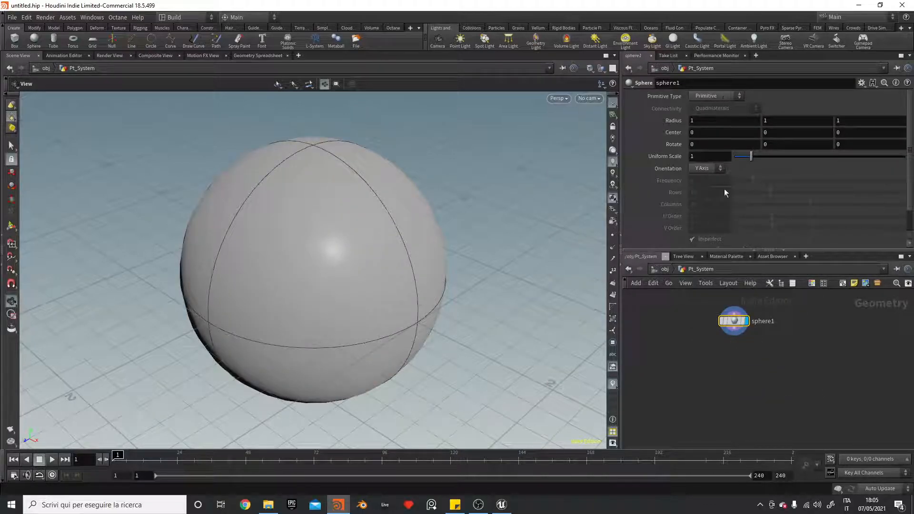
left_click(722, 96)
left_click(719, 114)
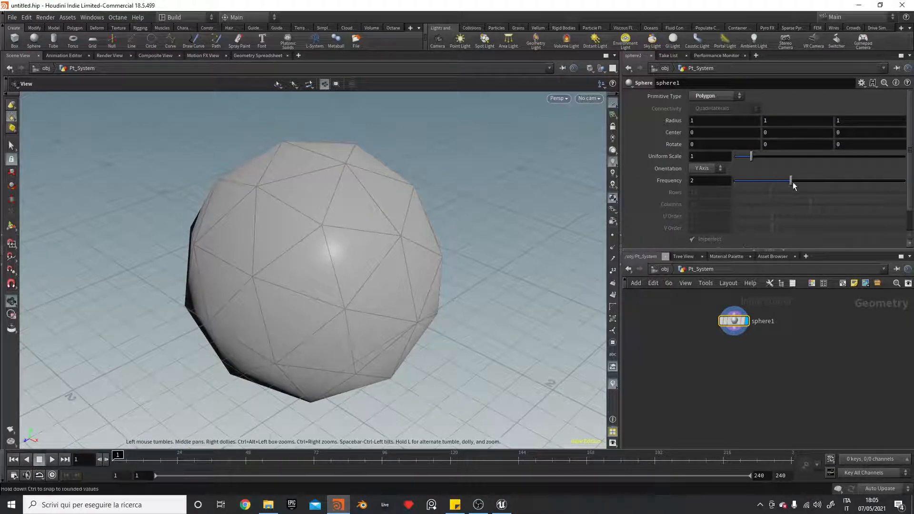
left_click_drag(786, 182, 903, 181)
- Add a VDB from Polygons node below the sphere, disabling Distance VDB and enabling Fog VDB, and display its result
key("Tab")
type("vdsb")
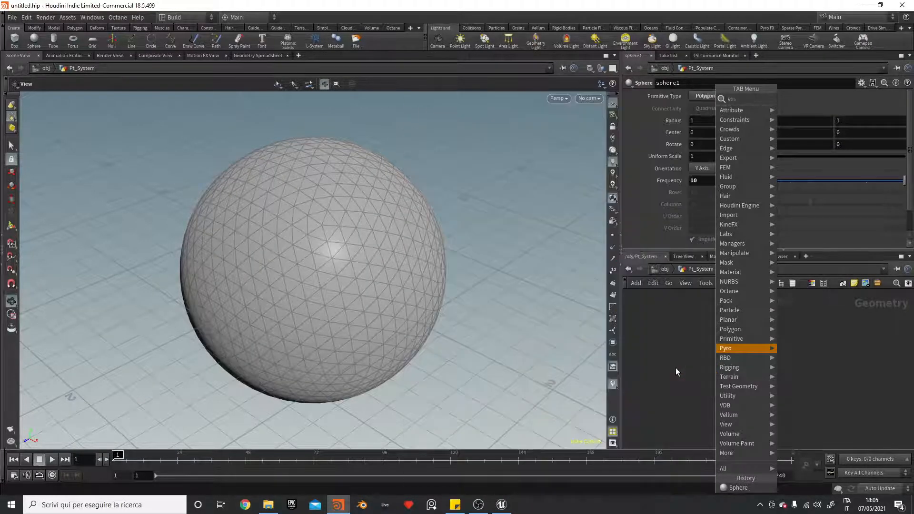
key("BackSpace")
key("BackSpace")
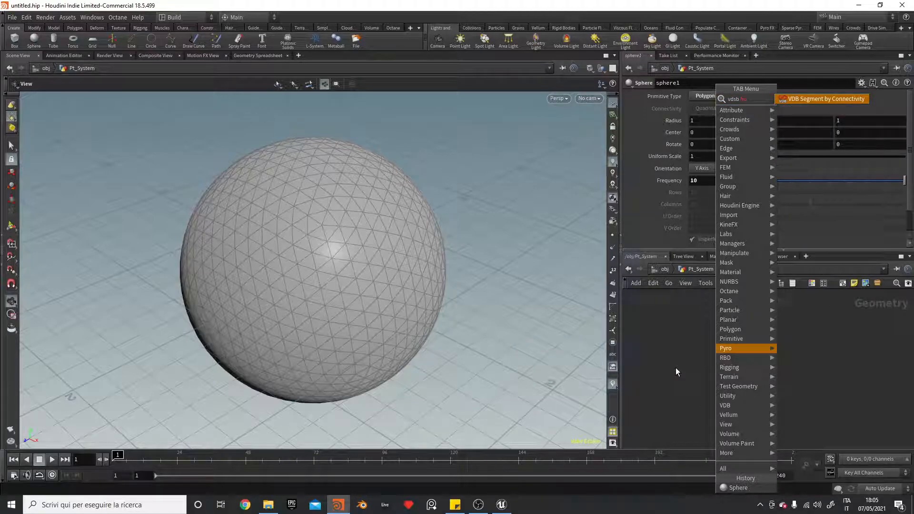
type("b from")
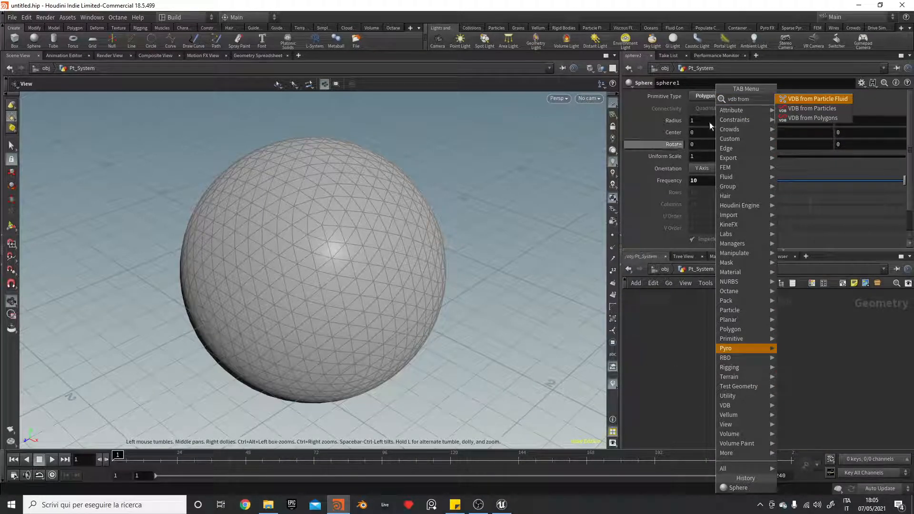
left_click(790, 118)
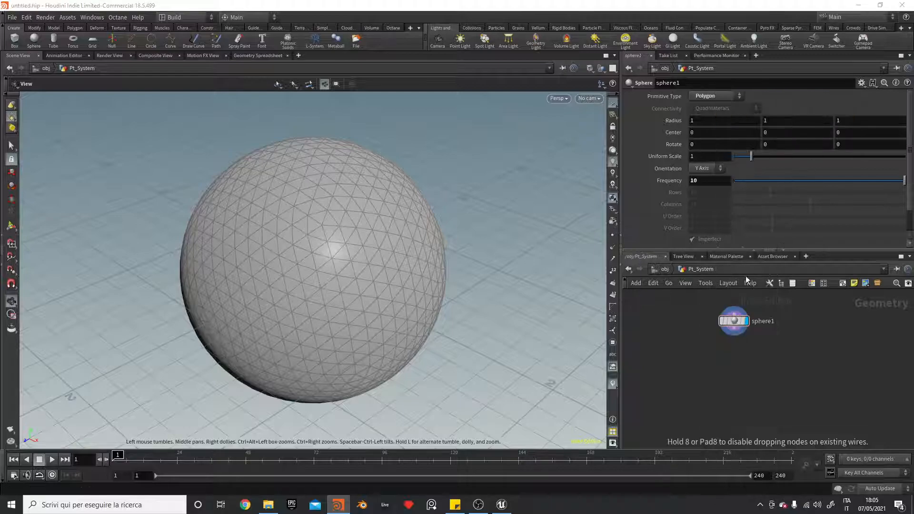
left_click(733, 350)
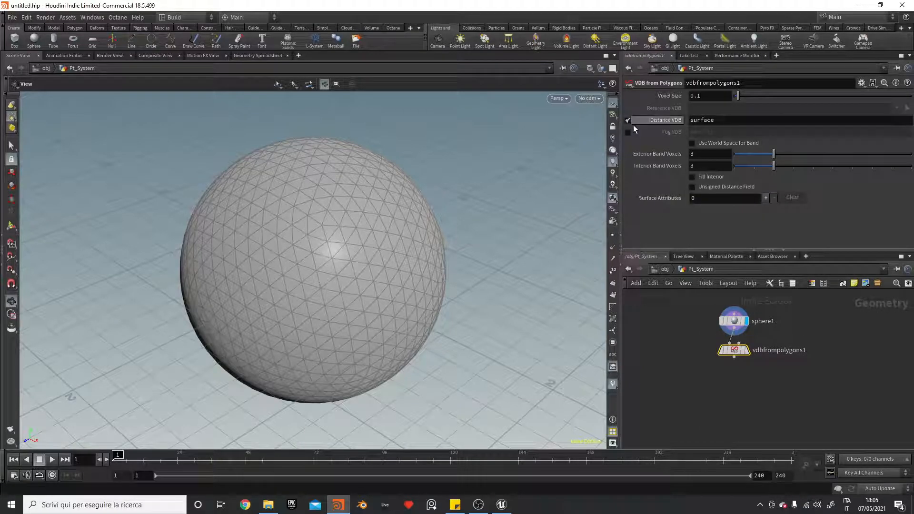
left_click(628, 120)
left_click(627, 132)
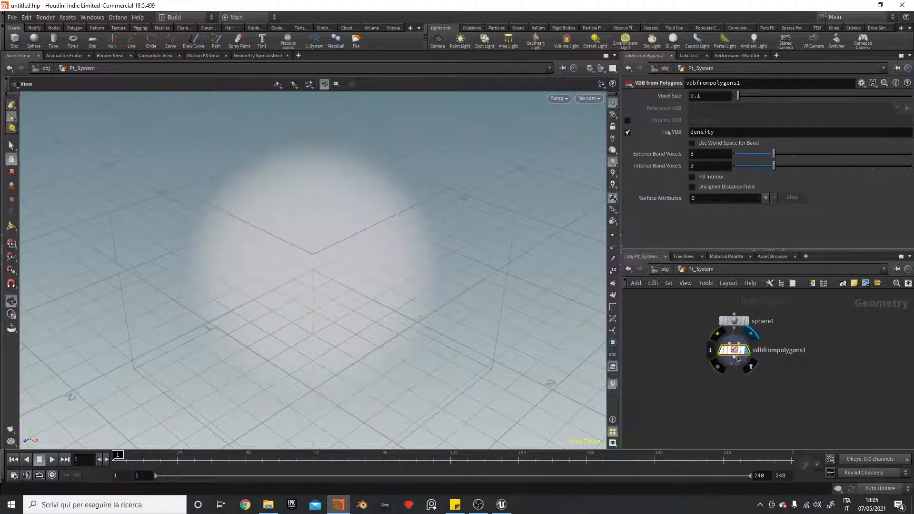
- Add a Scatter node below the VDB from Polygons node and display its result
key("Tab")
type("scat")
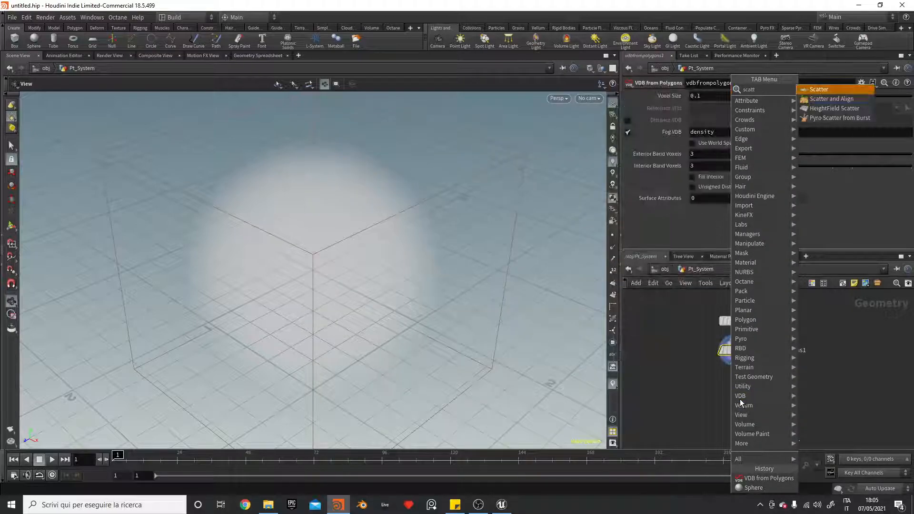
key("Return")
left_click(739, 381)
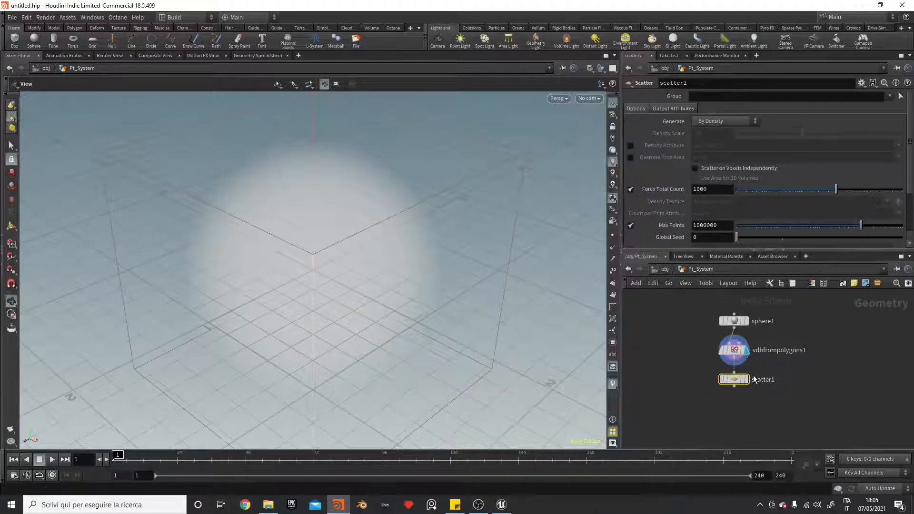
left_click(745, 380)
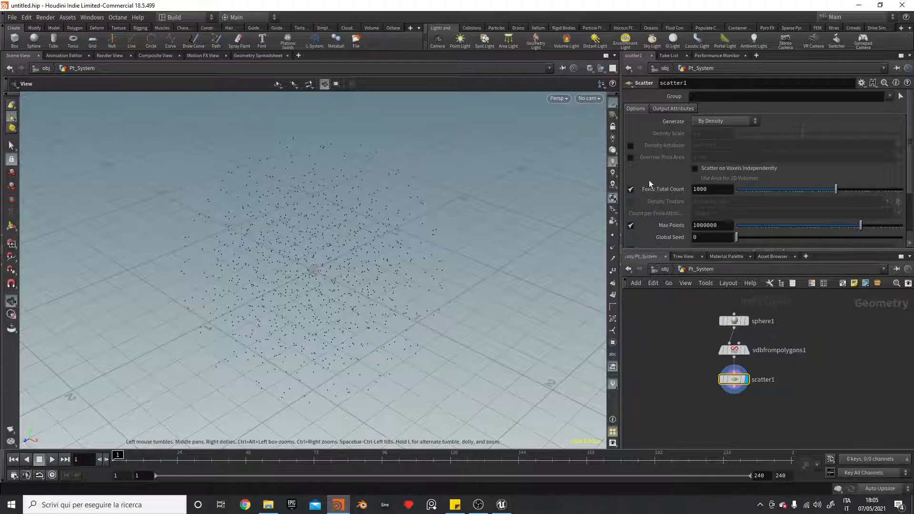
- Set the Scatter node's Force Total Count to 5 and turn off Relax Iterations
double_click(713, 190)
type("5")
key("Return")
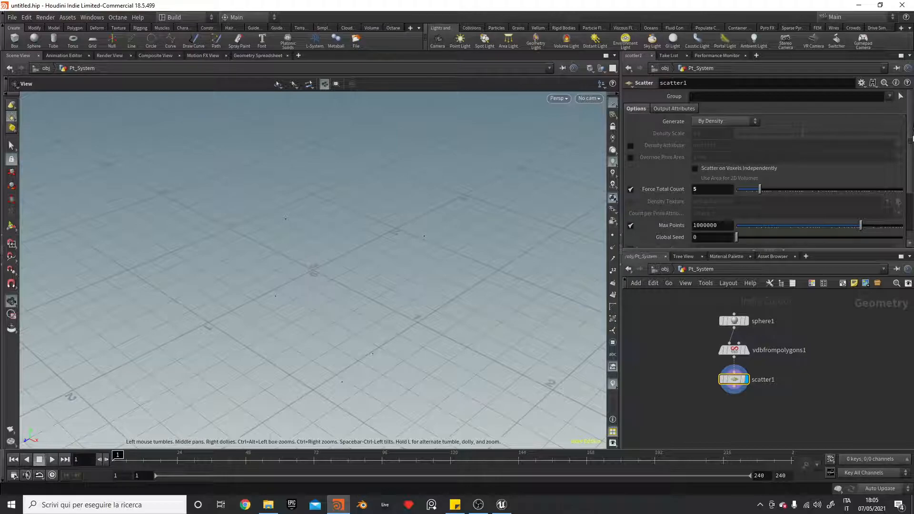
scroll(901, 144, "down", 5)
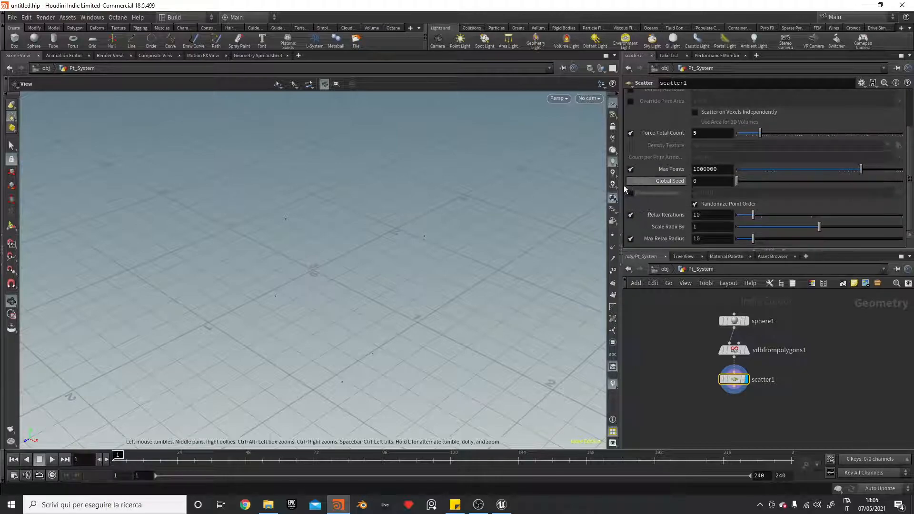
left_click(631, 215)
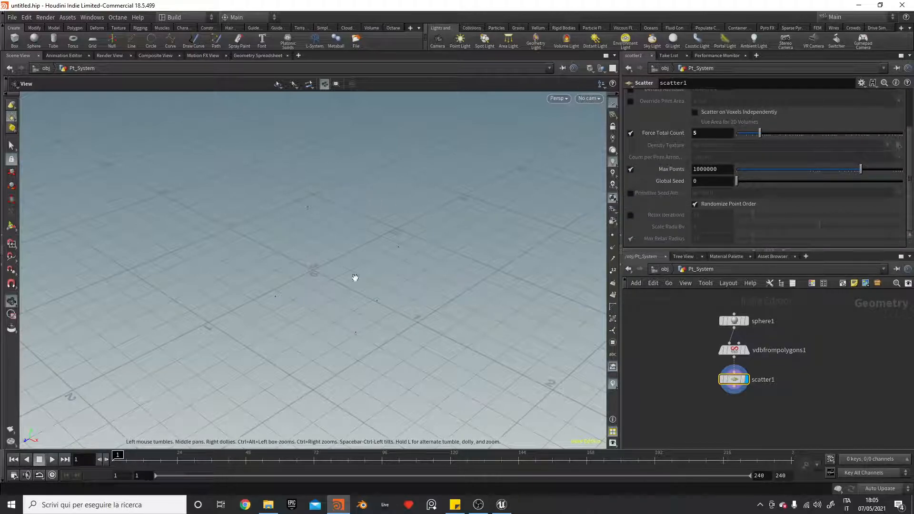
- Add a Point Wrangle node below the Scatter node and display its result
left_click_drag(754, 399, 700, 312)
key("Tab")
type("pointwr")
key("Return")
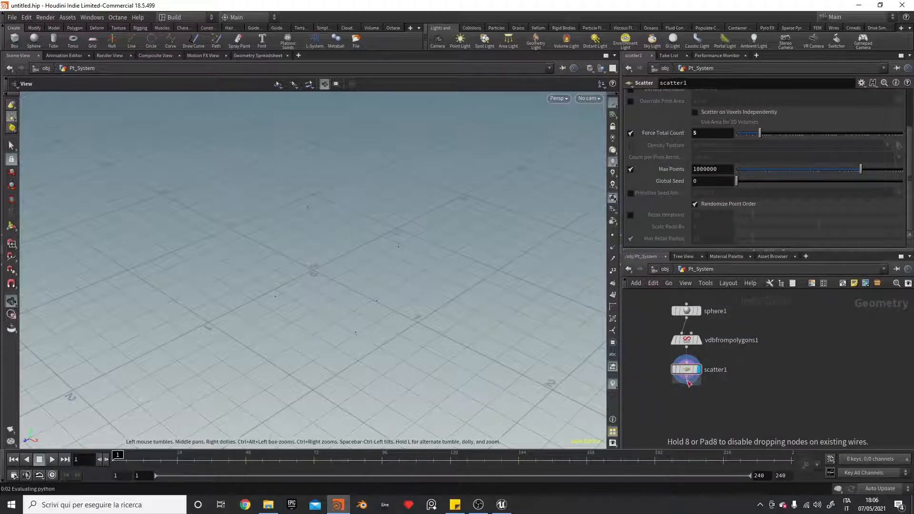
left_click(687, 401)
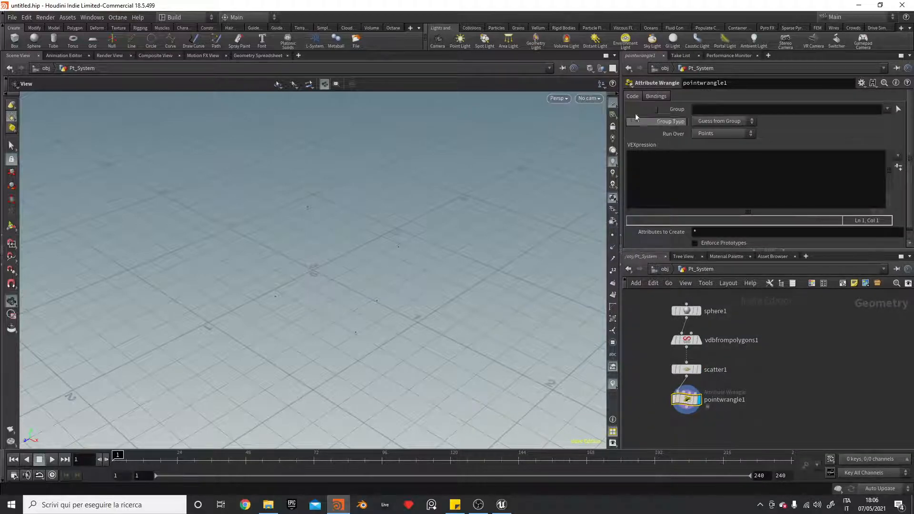
- Write the expression "i@id = i@ptnum;" in the point wrangle and check the id attribute in the Geometry Spreadsheet
left_click(663, 172)
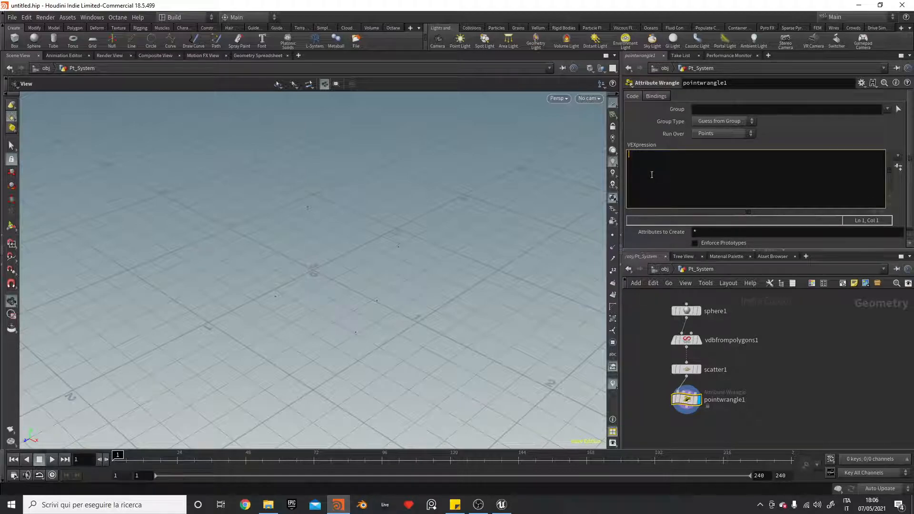
type("i@id = ")
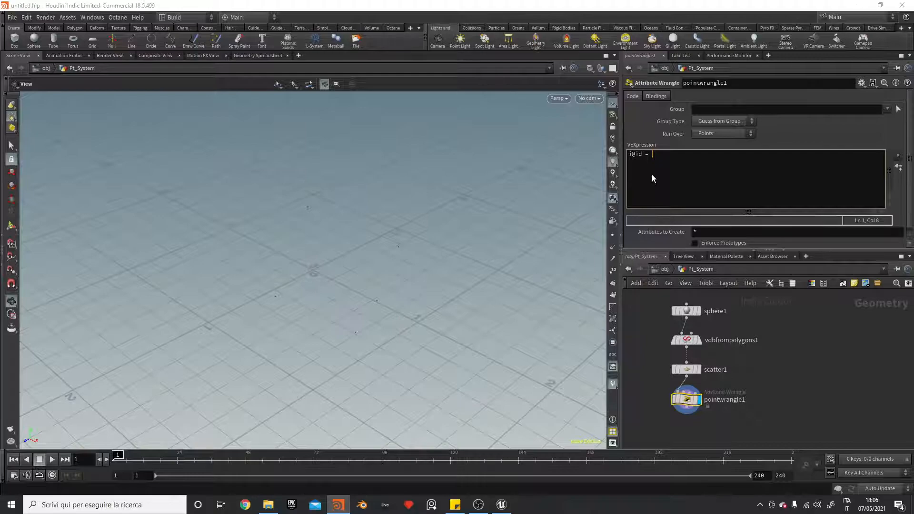
type("@ptnum")
key("BackSpace")
key("BackSpace")
key("BackSpace")
key("BackSpace")
key("BackSpace")
key("BackSpace")
type("i@ptnu")
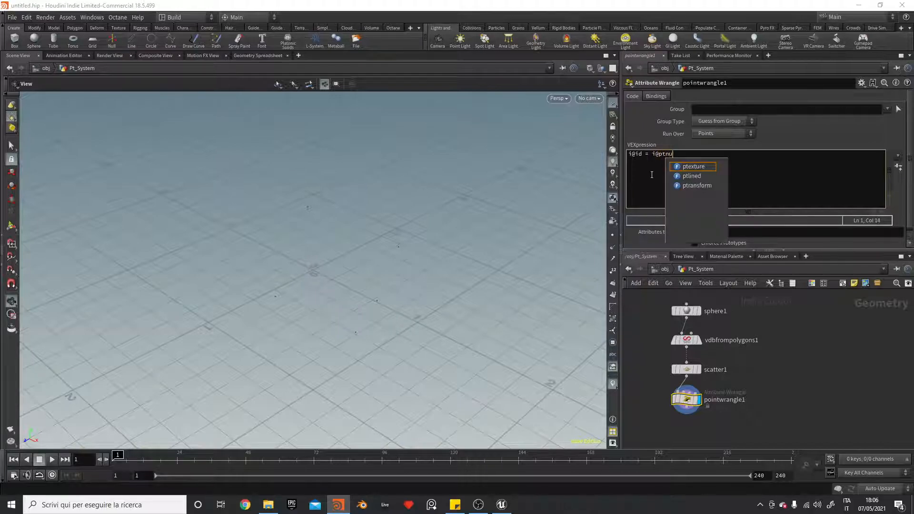
type("m;")
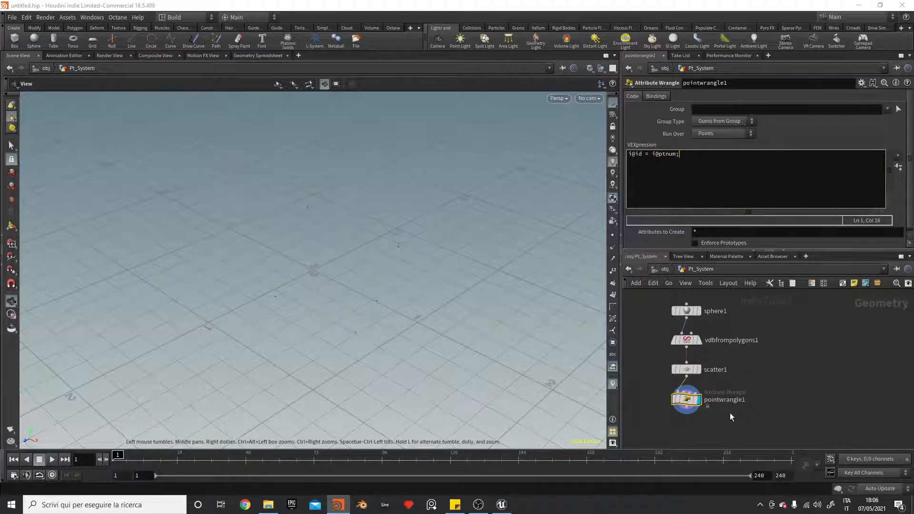
left_click(259, 54)
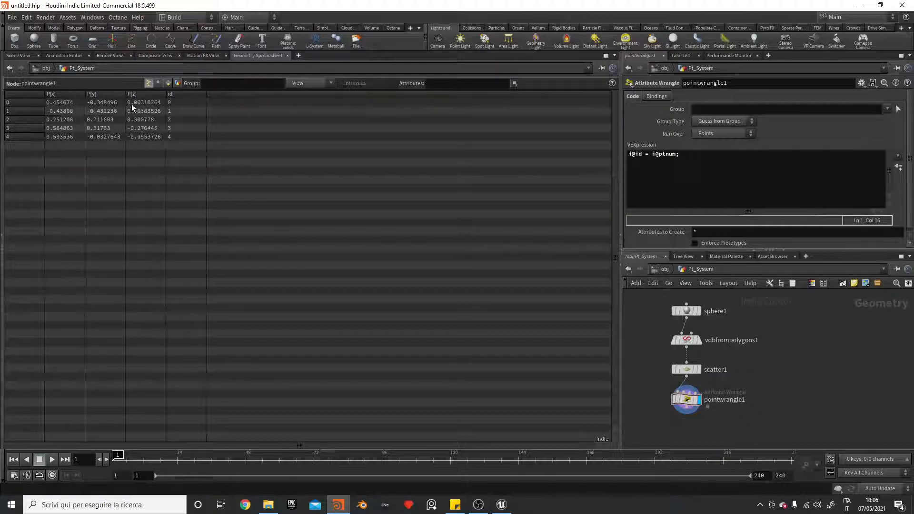
left_click(18, 55)
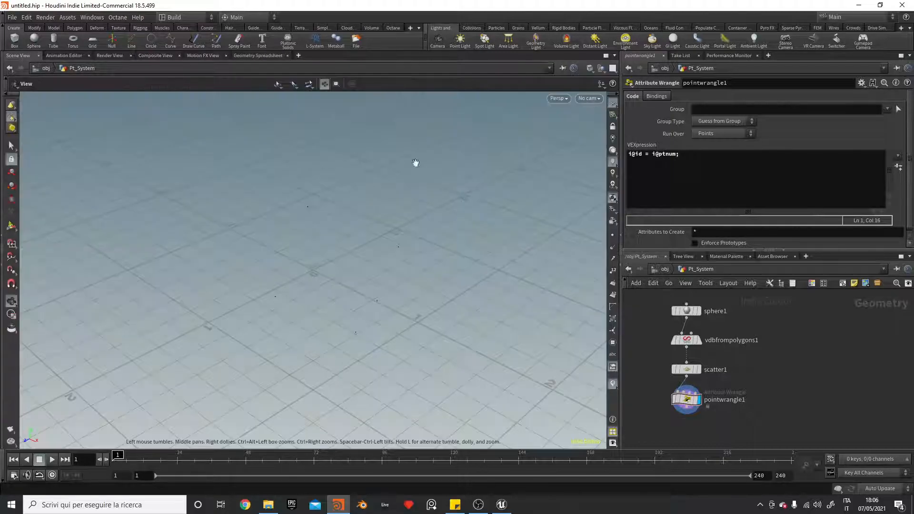
- Rename the point wrangle node as Set_Attribute
double_click(730, 401)
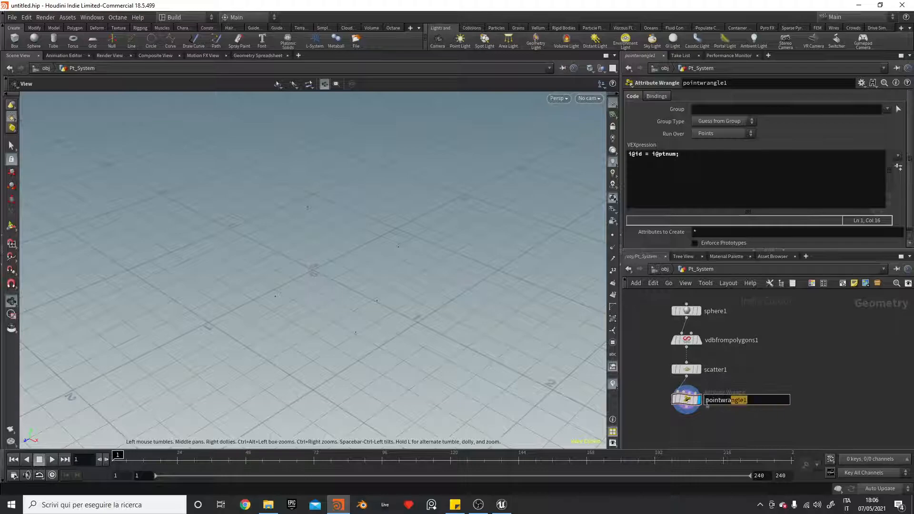
type("Set_Attribut")
key("Return")
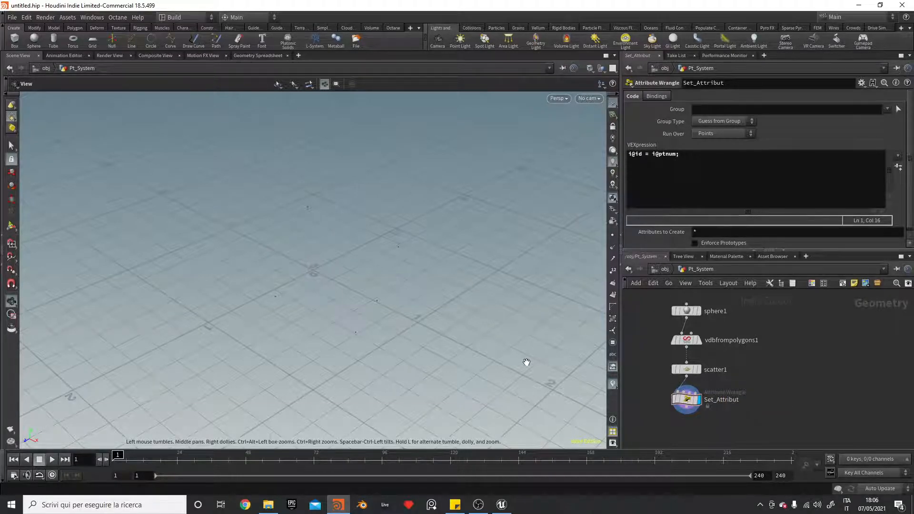
double_click(740, 400)
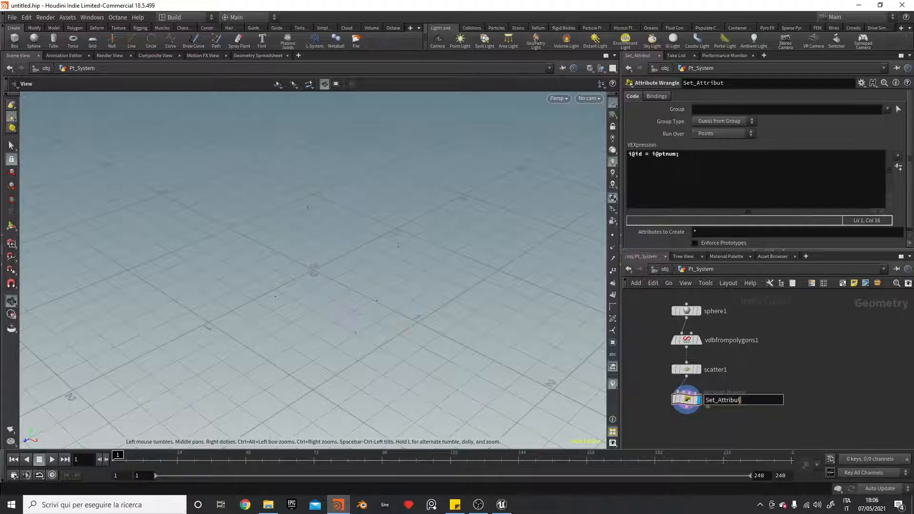
type("e")
key("Return")
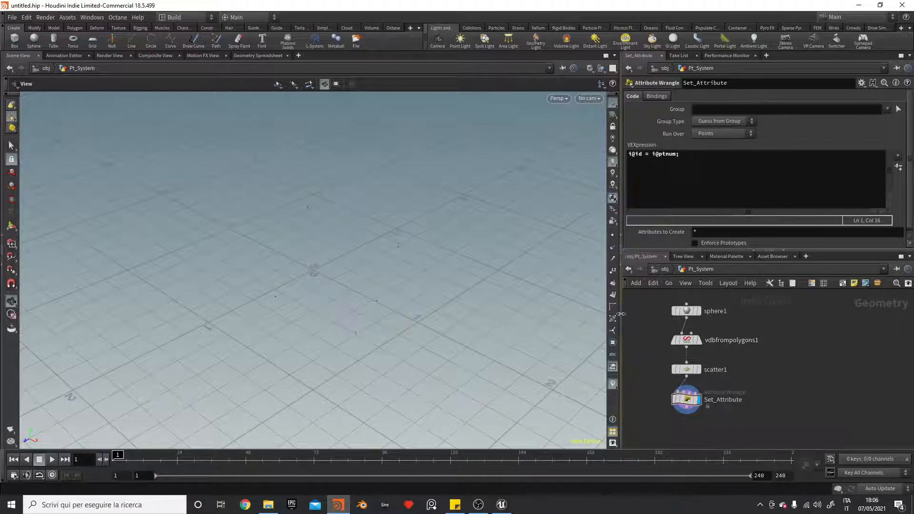
- Rename the Scatter node as Set_Position
double_click(718, 375)
type("Set_Position")
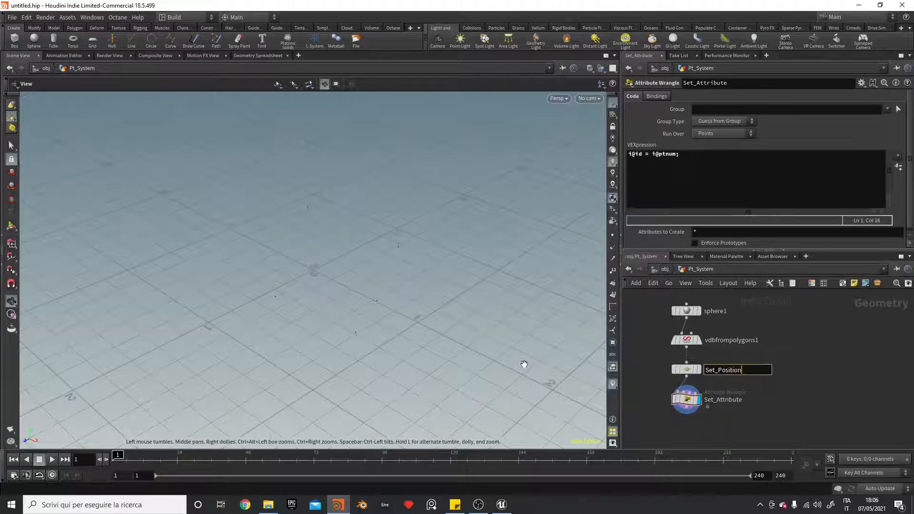
key("Return")
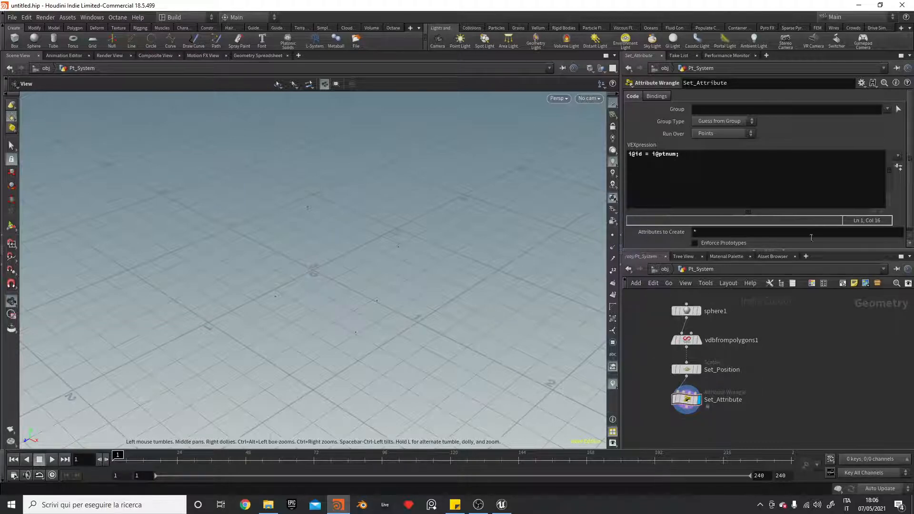
- Add a network box and enlarge it to enclose the sphere1, vdbfrompolygons1, Set_Position and Set_Attribute nodes
left_click(826, 284)
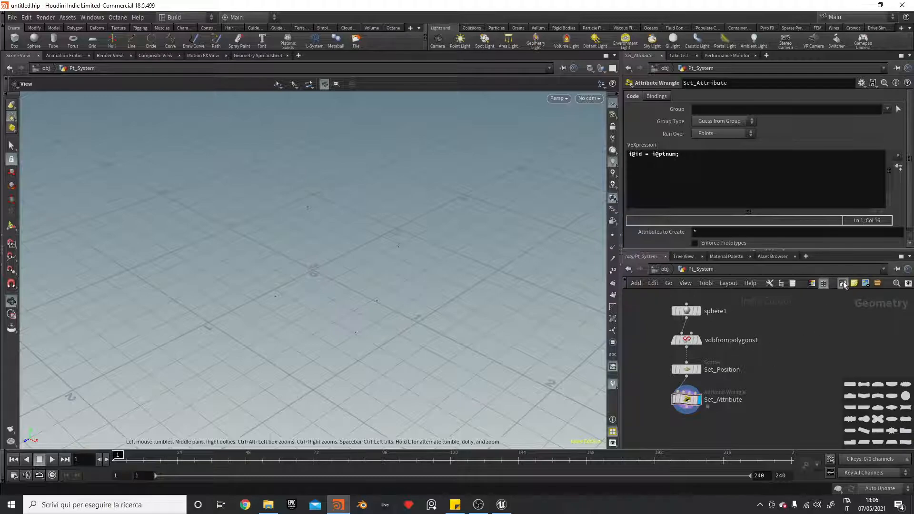
left_click(843, 283)
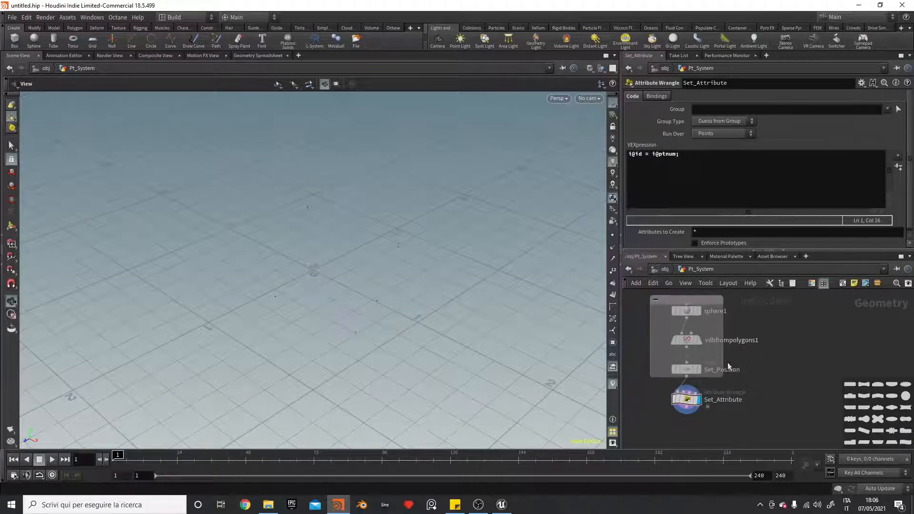
left_click_drag(722, 376, 786, 426)
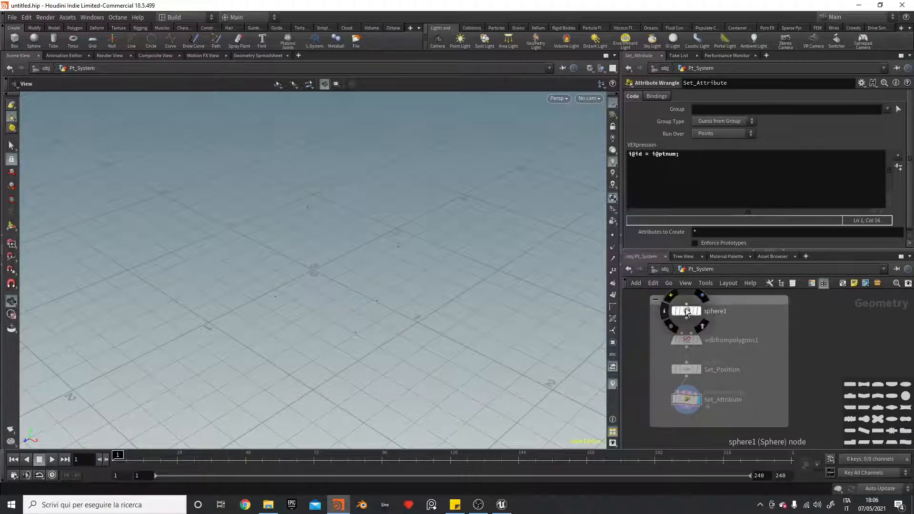
- Move the four nodes together to centre them in the network box, enlarge the box slightly and reposition it
left_click(686, 312)
left_click(686, 339, "shift")
left_click(686, 369, "shift")
left_click(686, 399, "shift")
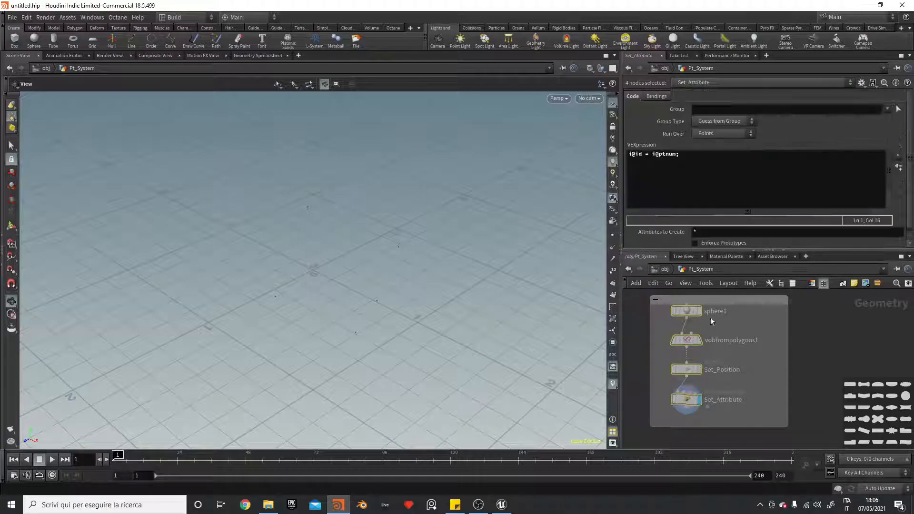
left_click(687, 311)
left_click(687, 340, "shift")
left_click(689, 370, "shift")
left_click(688, 400, "shift")
left_click_drag(687, 313, 708, 328)
left_click_drag(787, 425, 799, 441)
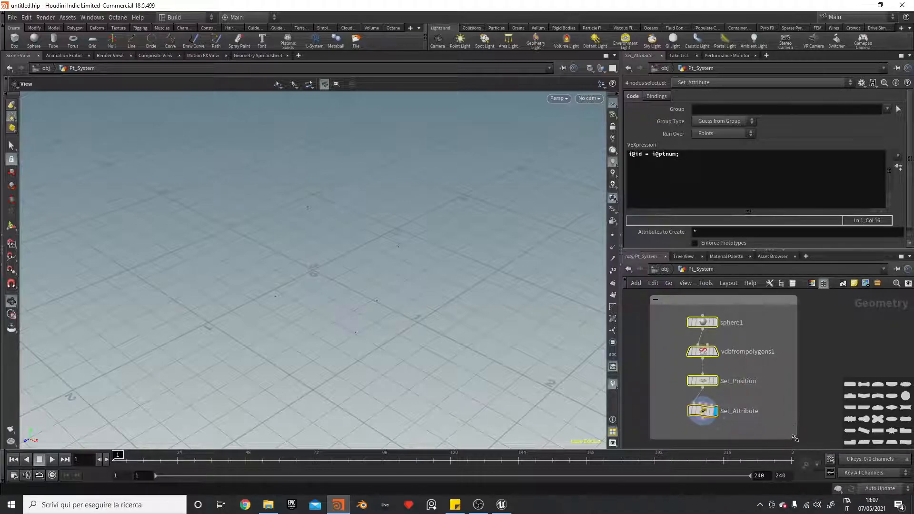
left_click_drag(698, 302, 702, 297)
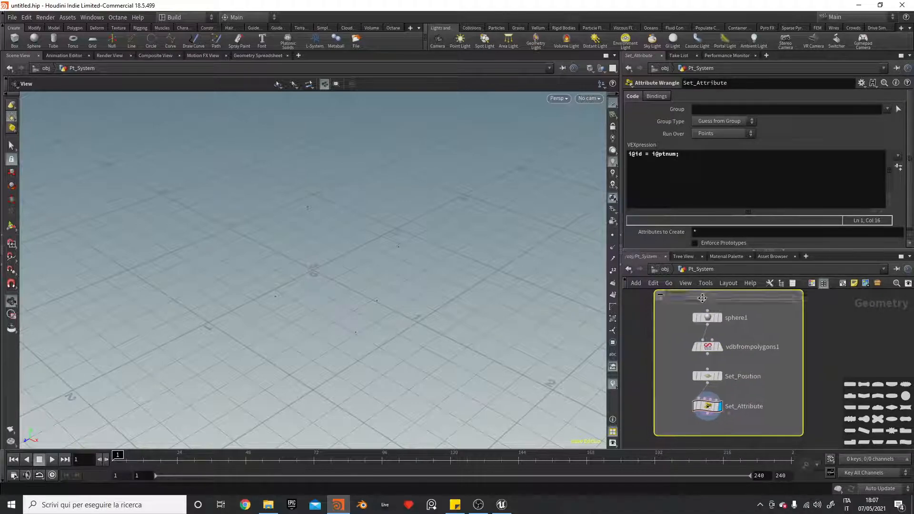
- Title the network box "Spawn State" and move the Set_Attribute node slightly lower inside it
double_click(704, 296)
type("Spawn State")
key("Return")
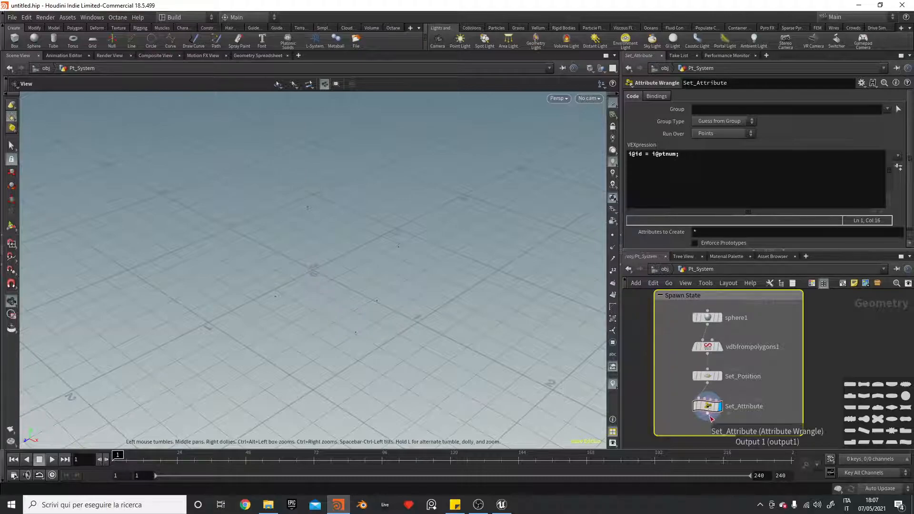
left_click_drag(709, 409, 709, 417)
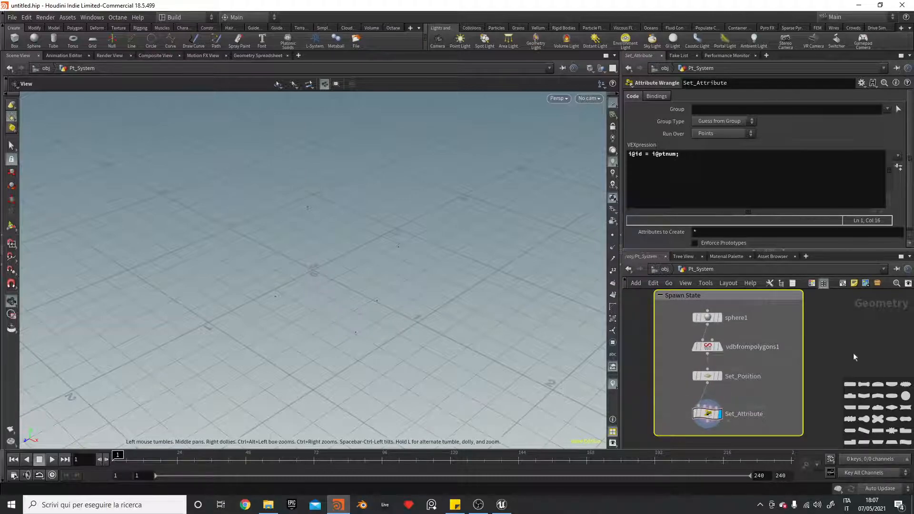
- Turn on the display of point markers and point numbers in the viewport
scroll(851, 361, "down", 2)
middle_click_drag(857, 364, 846, 318)
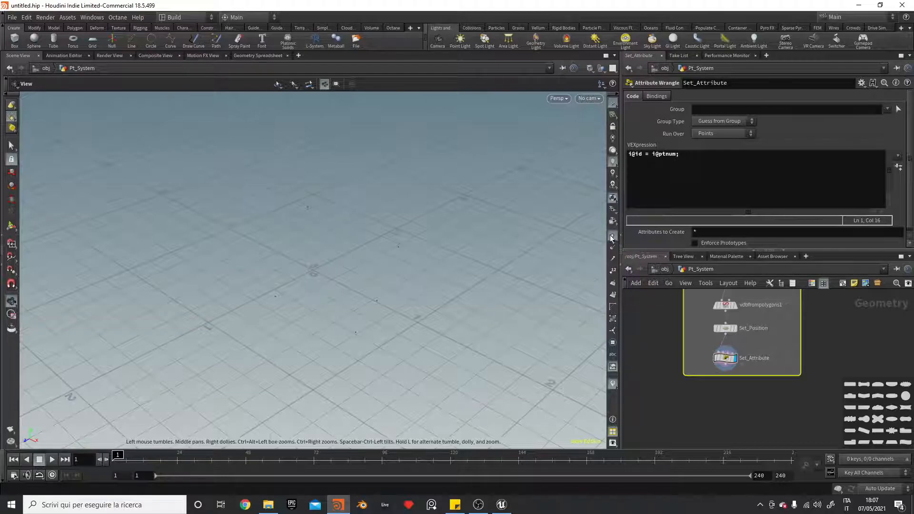
left_click_drag(380, 284, 545, 267)
left_click(614, 273)
left_click_drag(464, 220, 422, 240)
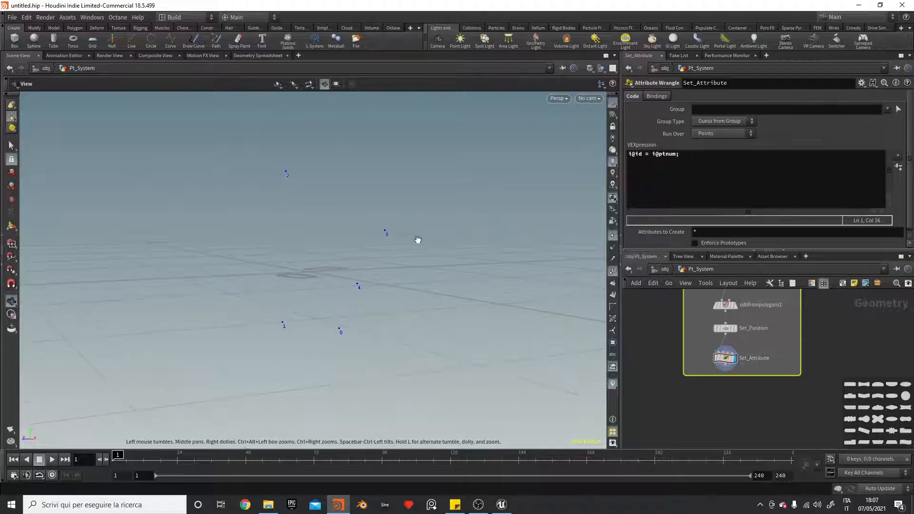
scroll(809, 328, "down", 5)
scroll(828, 313, "up", 4)
middle_click_drag(824, 322, 805, 363)
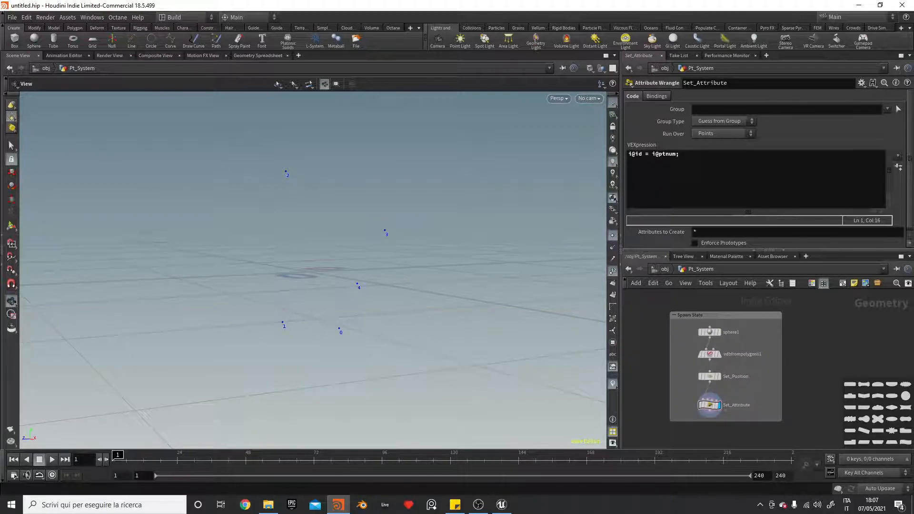
left_click(710, 405)
left_click(722, 169)
key("Return")
key("Return")
type("v@")
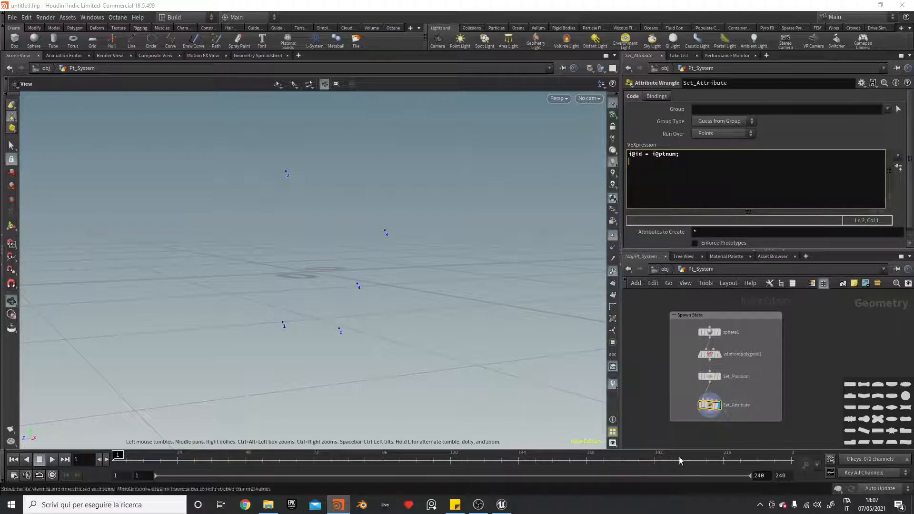
- Extend the Spawn State box downward and add a Point Velocity node inside it, wired to Set_Attribute's output
left_click_drag(743, 421, 743, 444)
key("Tab")
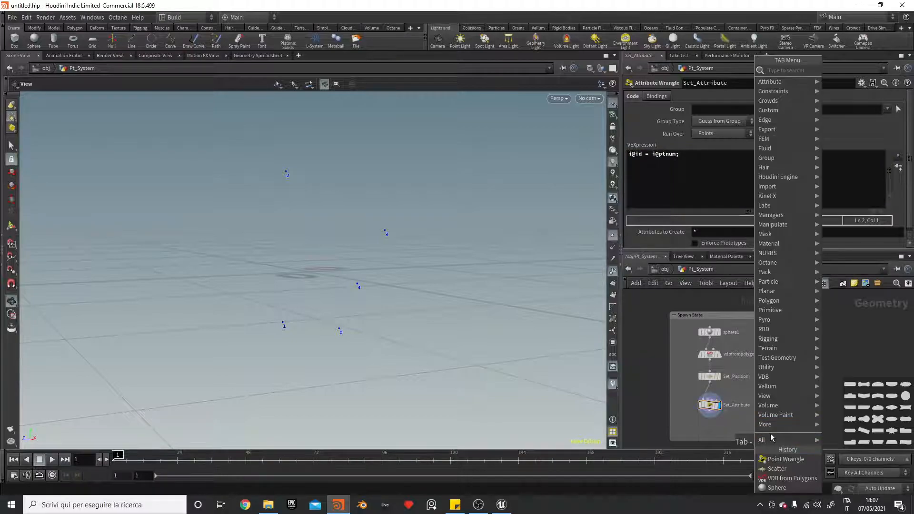
type("point")
key("Return")
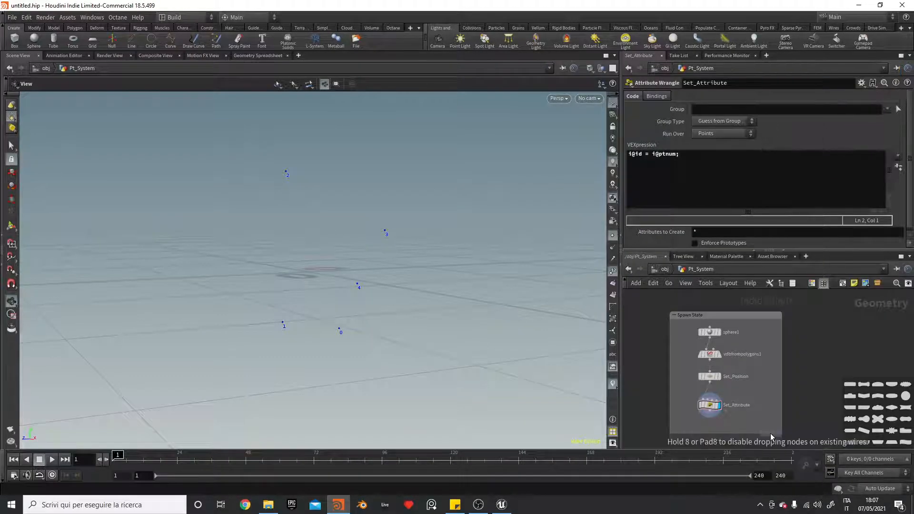
left_click(702, 423)
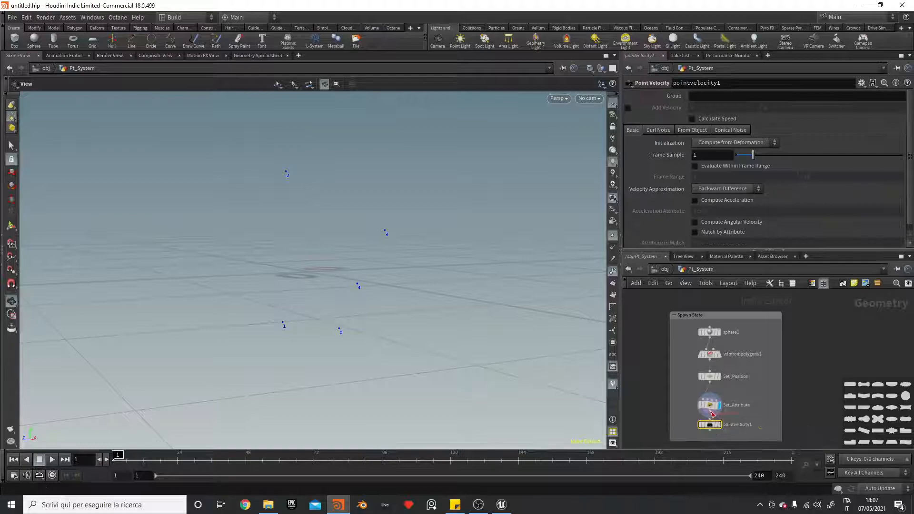
left_click(711, 418)
left_click(710, 422)
- Rename the Point Velocity node as Add_Velocity and display its result
double_click(738, 425)
type("Set")
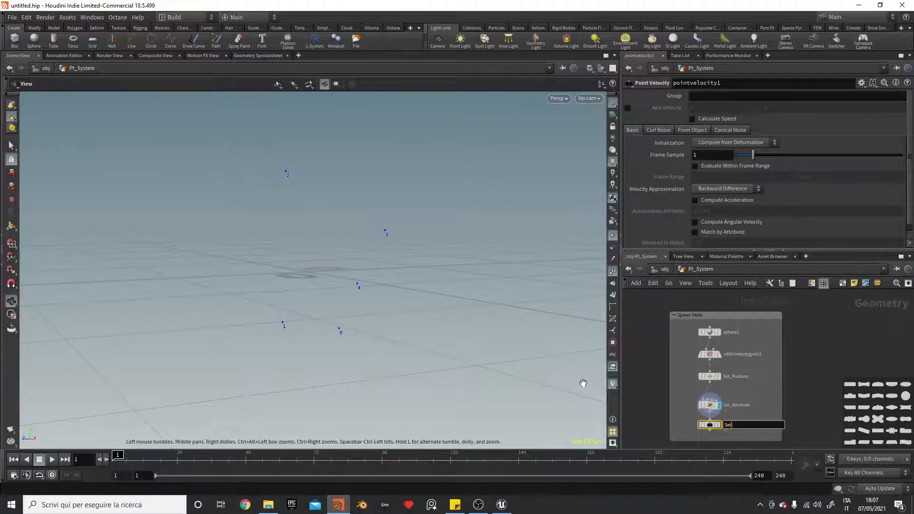
type("Add_Veloc")
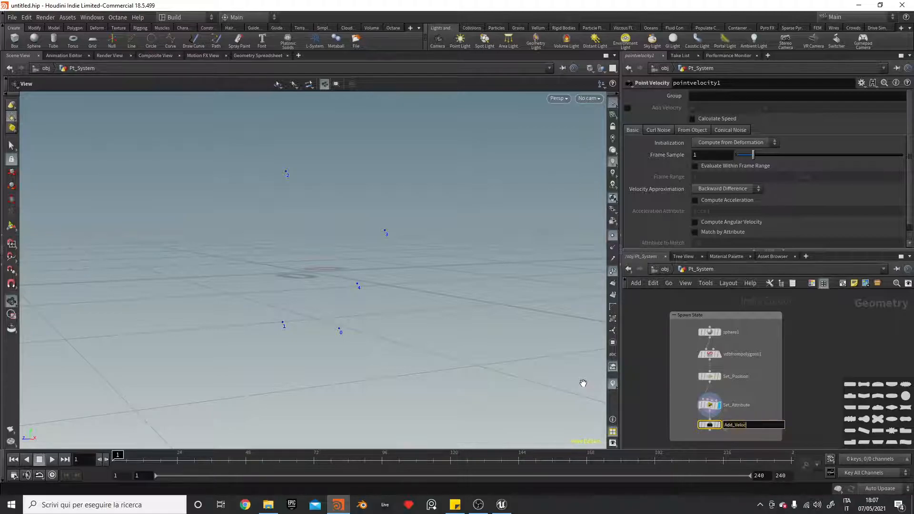
type("ity")
key("Return")
mouse_move(723, 431)
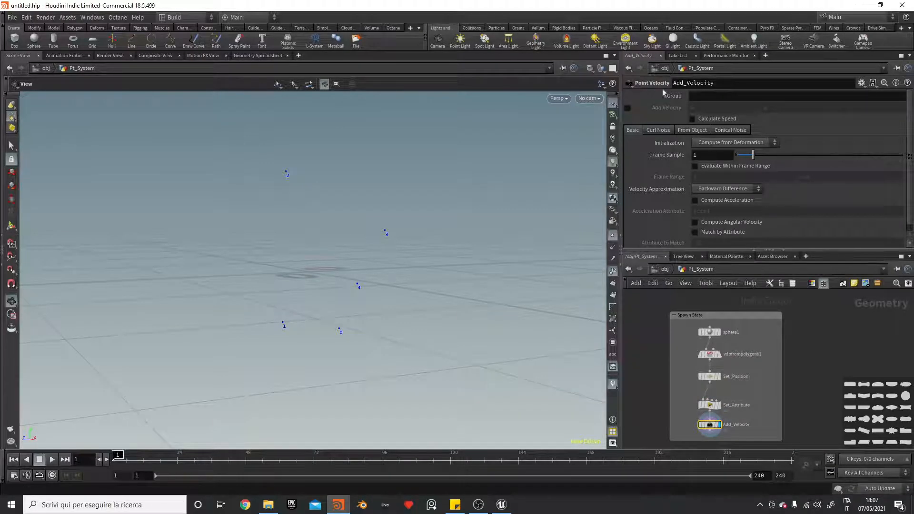
- Enable Add Velocity on the Add_Velocity node and set its Y component to 3
left_click(628, 108)
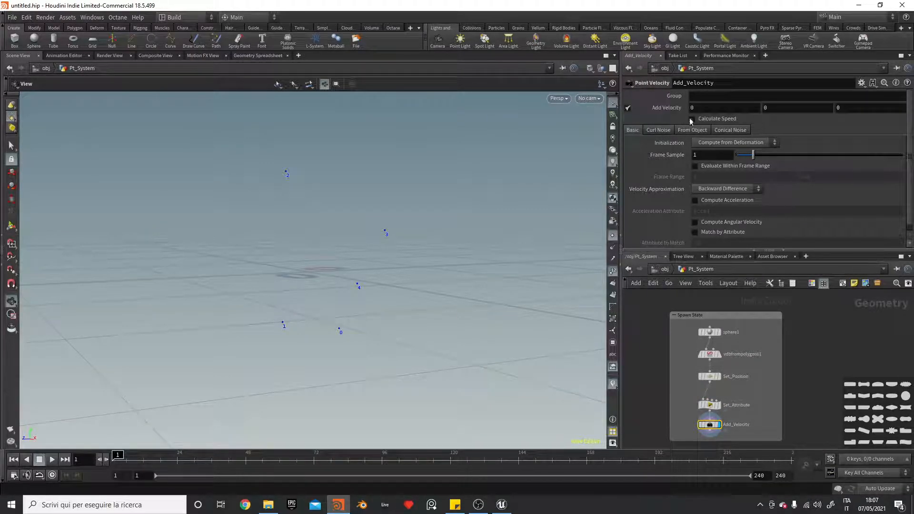
left_click(800, 108)
type("3")
key("Return")
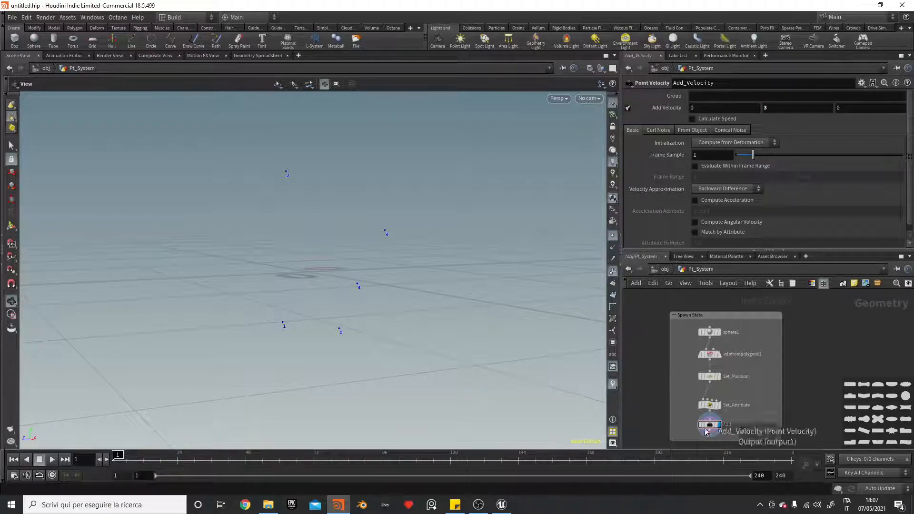
- Visualize the v attribute in the viewport from the Add_Velocity node's information and inspect the velocity vectors
left_click(691, 421)
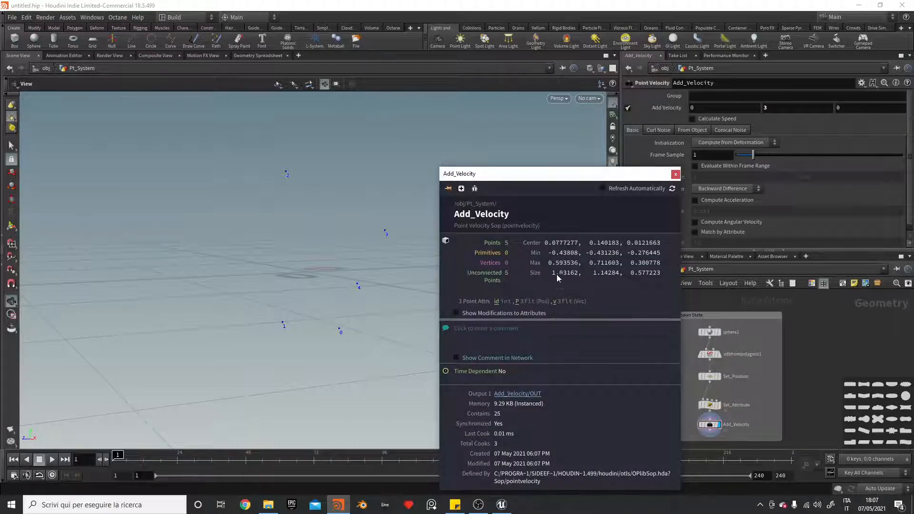
left_click(555, 302)
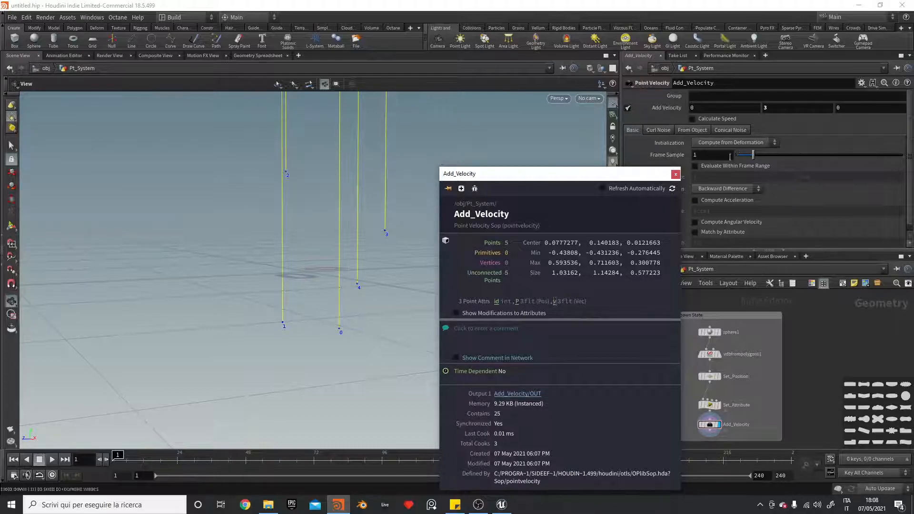
left_click(676, 174)
left_click_drag(452, 233, 384, 228)
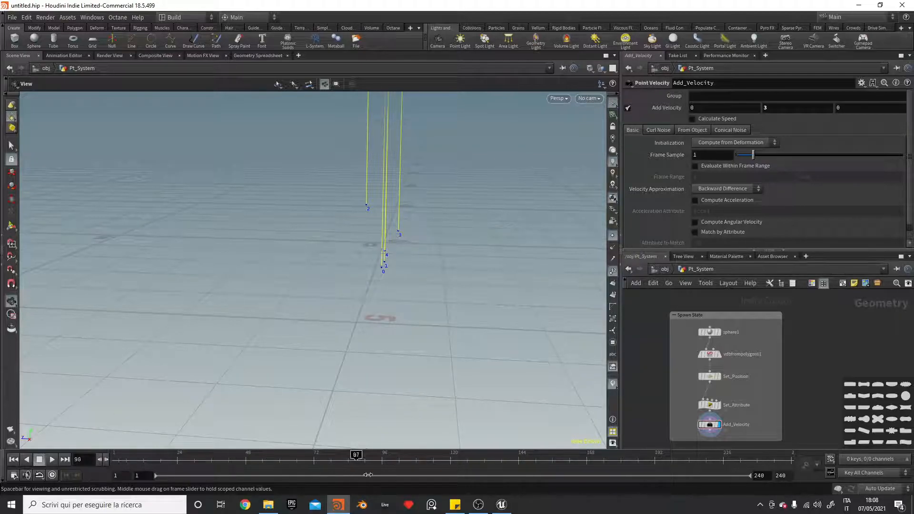
- Colour the Spawn State network box dark yellow
scroll(787, 339, "down", 1)
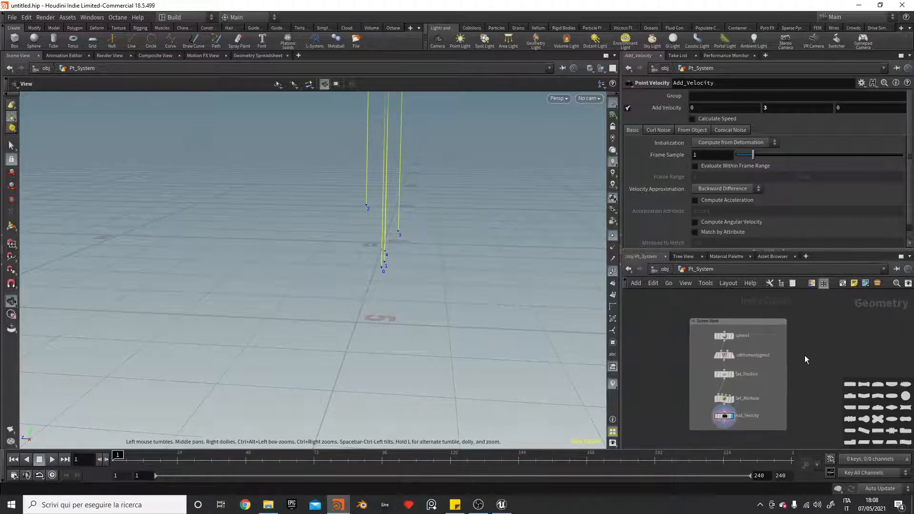
left_click(774, 335)
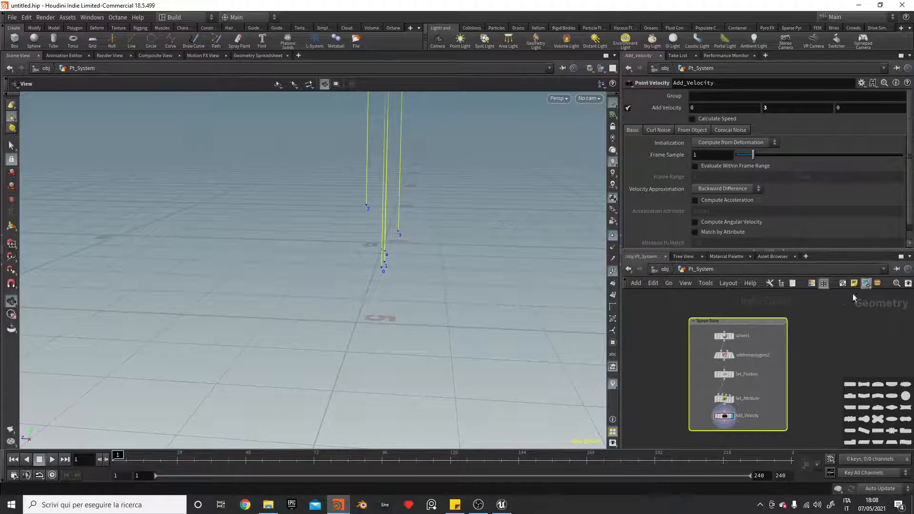
left_click(812, 283)
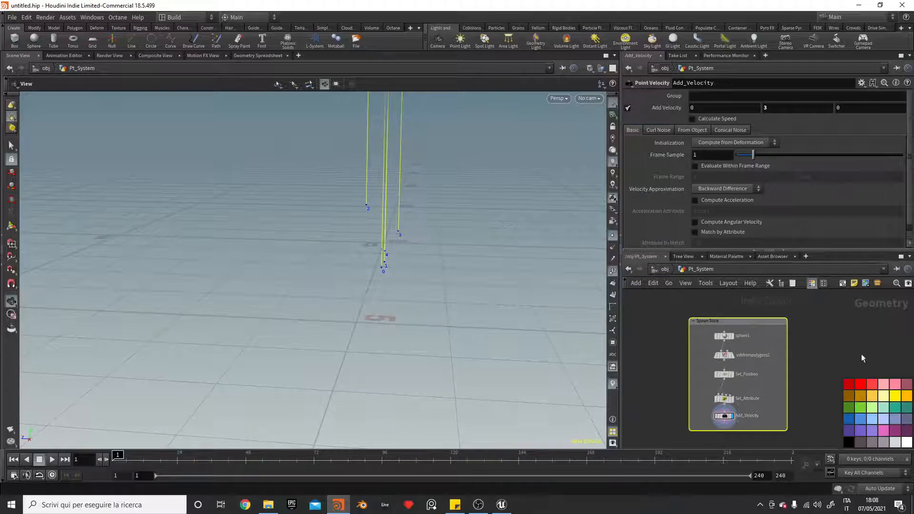
left_click(873, 396)
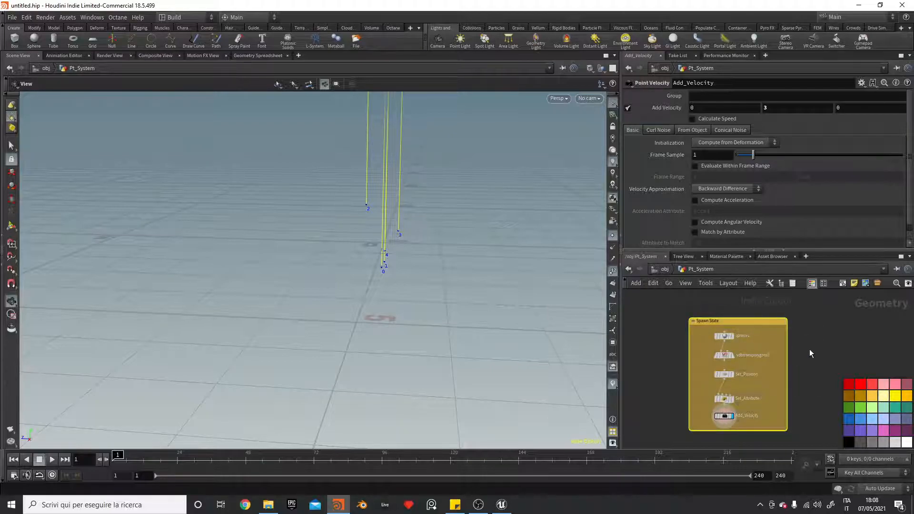
- Add a Null node beneath the Spawn State box and wire it to Add_Velocity's output
scroll(812, 360, "down", 2)
middle_click_drag(817, 369, 802, 356)
key("Tab")
type("null")
key("Return")
left_click(744, 402)
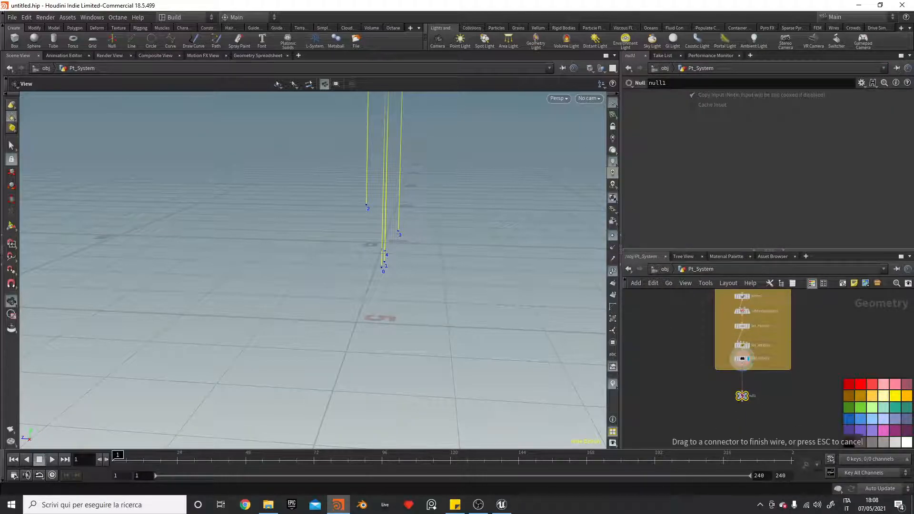
- Rename the Null node as Particle_Init_Spawn and move it slightly closer to the Spawn State box
double_click(752, 395)
type("Particle_init_Spawn")
key("Return")
left_click_drag(741, 399, 741, 389)
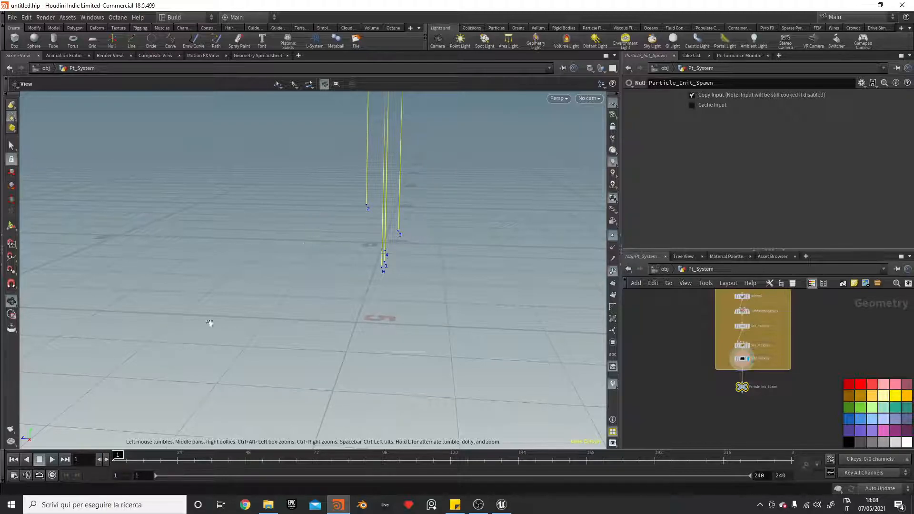
- Add a Solver node below the Particle_Init_Spawn node
left_click(748, 405)
key("Tab")
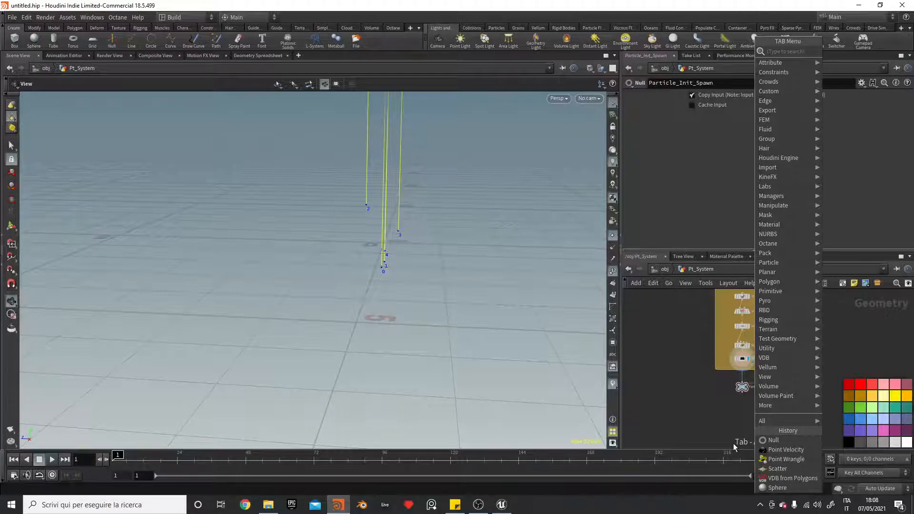
type("solv")
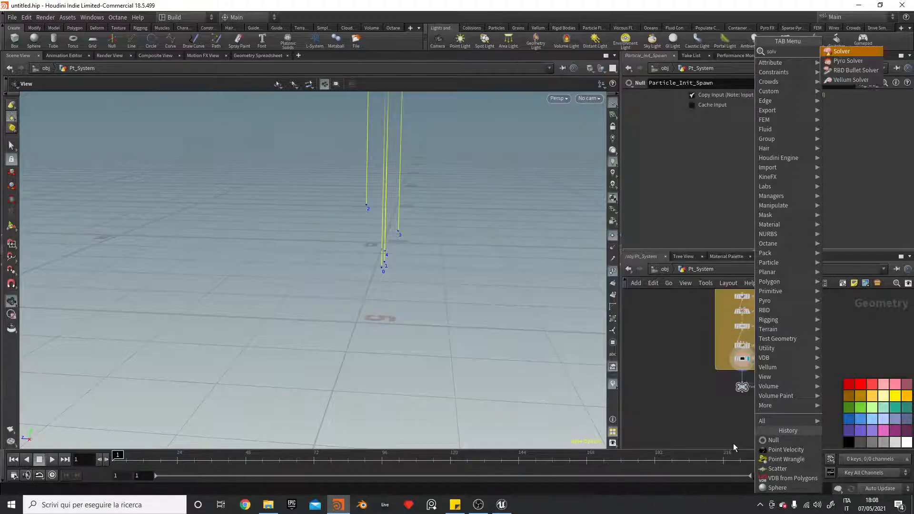
key("Return")
left_click(739, 422)
- Move the Solver node up beneath Particle_Init_Spawn and connect that null's output to the solver's first input
right_click(737, 384)
left_click(758, 384)
left_click(808, 308)
scroll(789, 417, "up", 5)
middle_click_drag(790, 412, 822, 352)
left_click_drag(717, 399, 716, 378)
left_click_drag(717, 312, 704, 363)
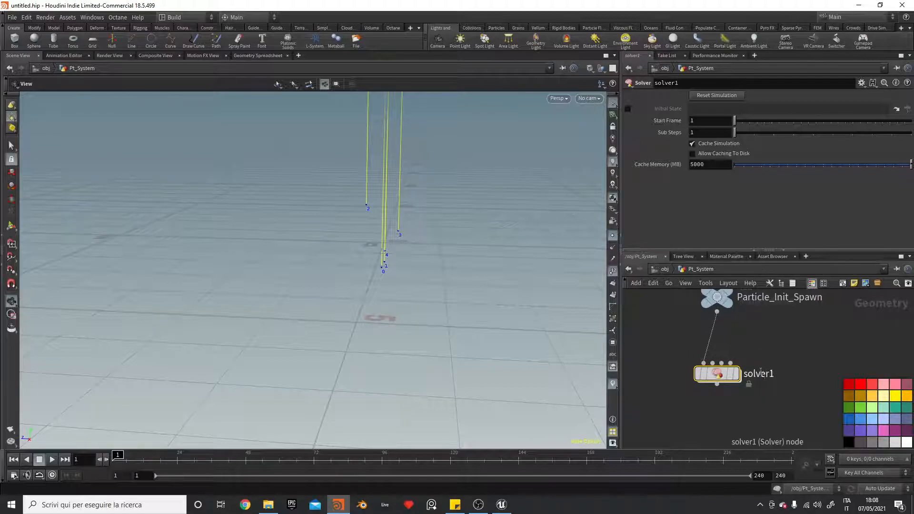
- Rename the Solver node as UPDATE and enter its inner network
double_click(758, 374)
type("UPDATE")
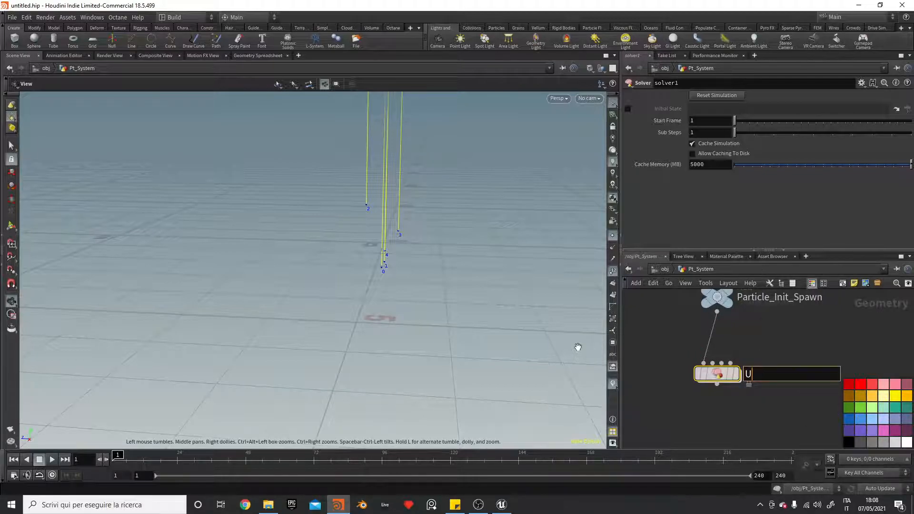
key("Return")
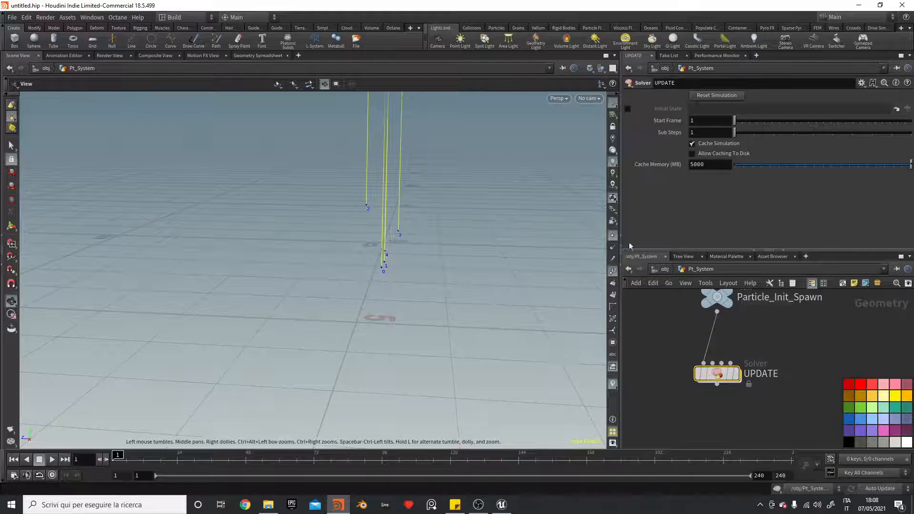
double_click(717, 374)
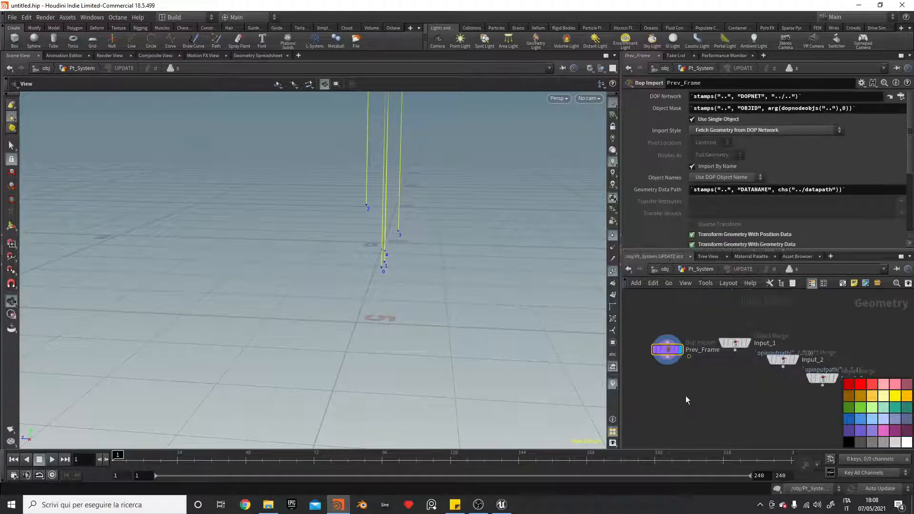
- Add a Point Wrangle below Prev_Frame and connect Prev_Frame's output to its first input
key("Tab")
mouse_move(702, 422)
type("pointwr")
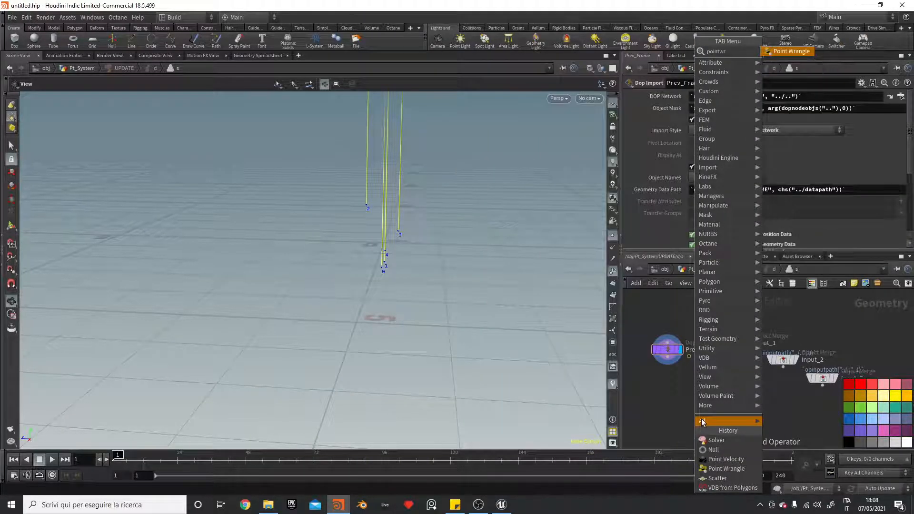
left_click(726, 468)
left_click(685, 410)
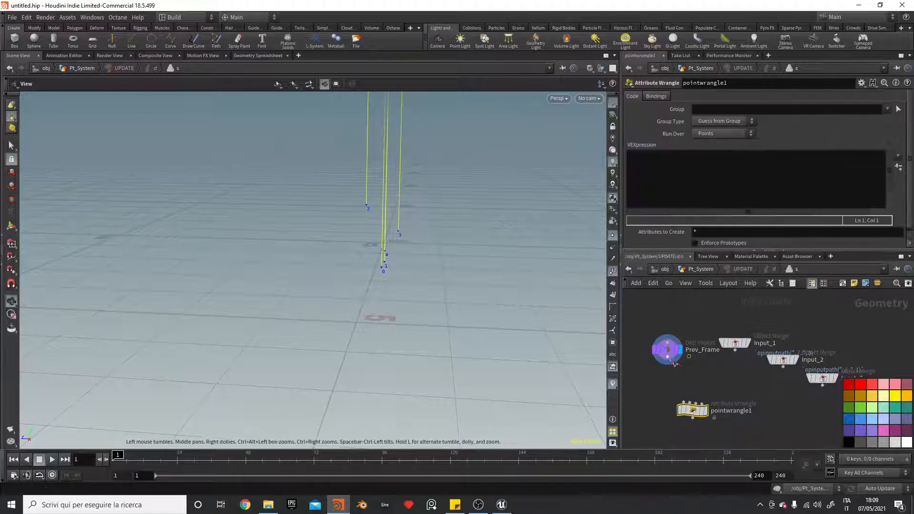
left_click_drag(676, 364, 684, 402)
- Write v@P += v@v; in the wrangle's VEXpression and make the wrangle the displayed node
left_click(691, 191)
type("v@P ")
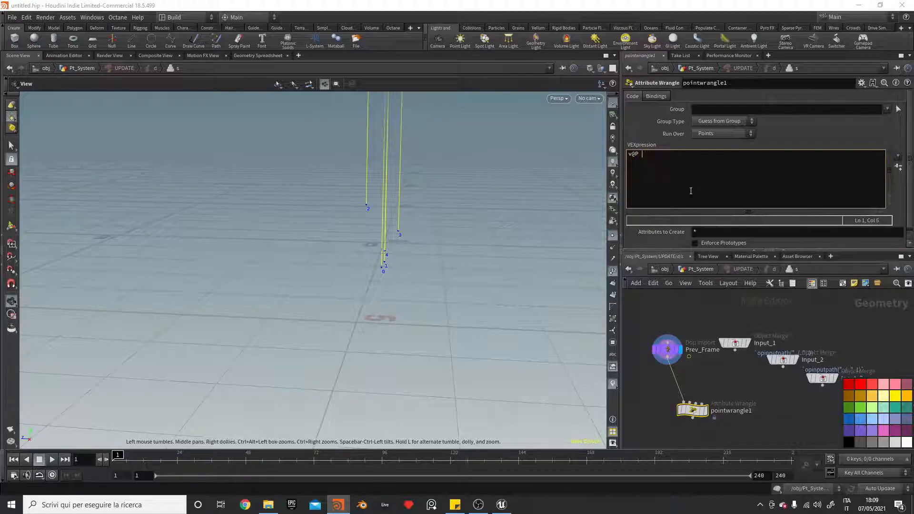
type("= +")
type("v@v;")
left_click(705, 414)
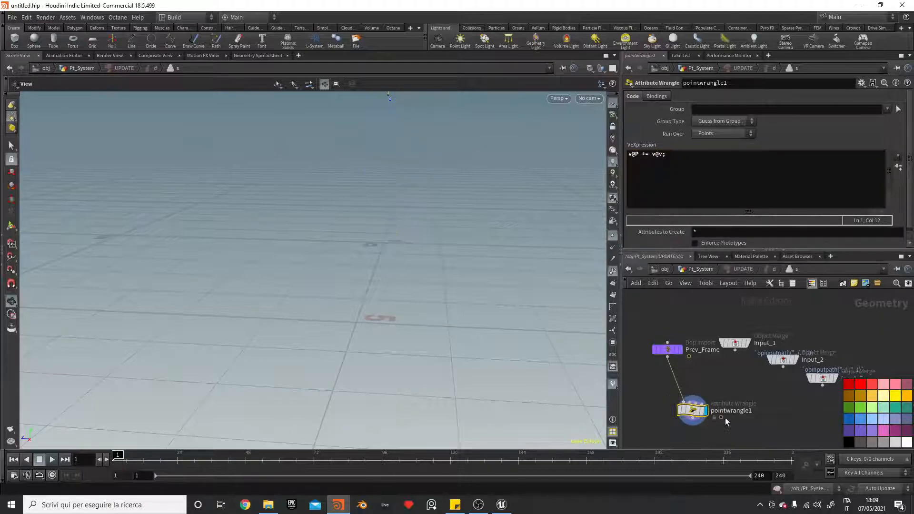
- Rename the point wrangle as Update_Velocities and colour the node light green
double_click(728, 411)
type("Up")
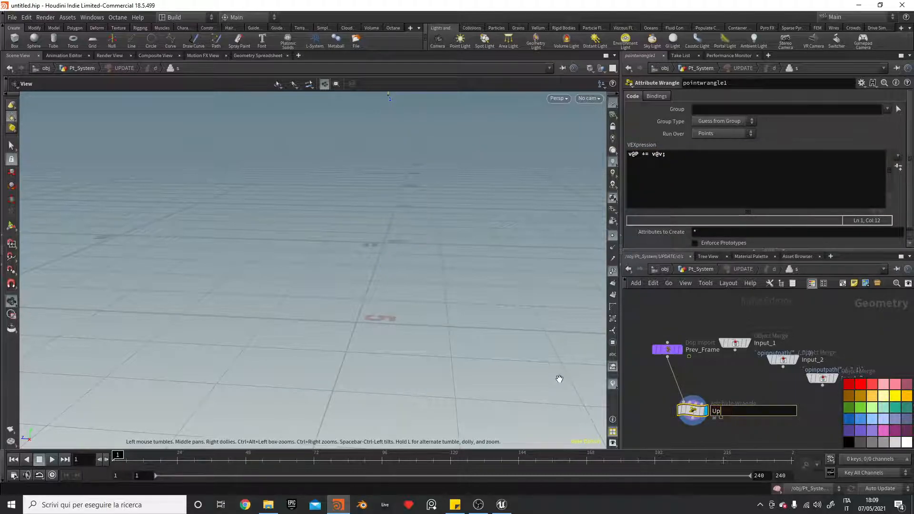
type("date_Velocities")
key("Return")
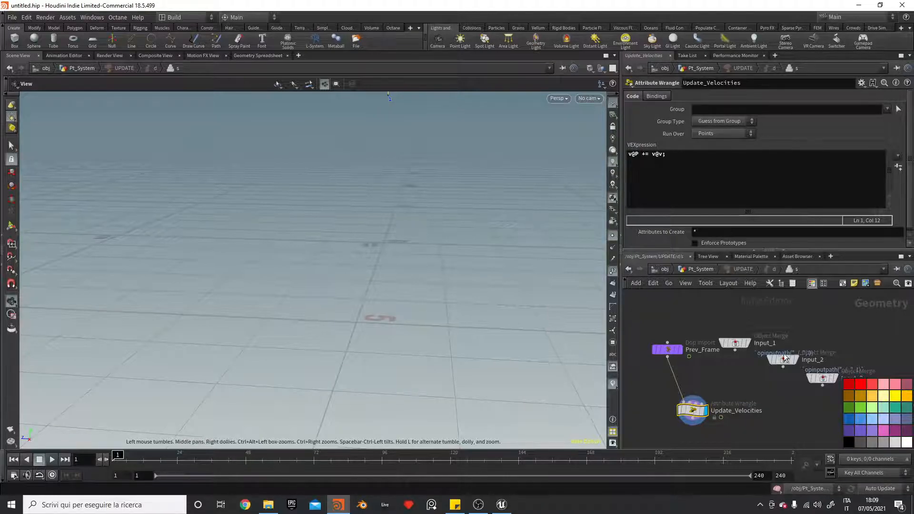
left_click(863, 408)
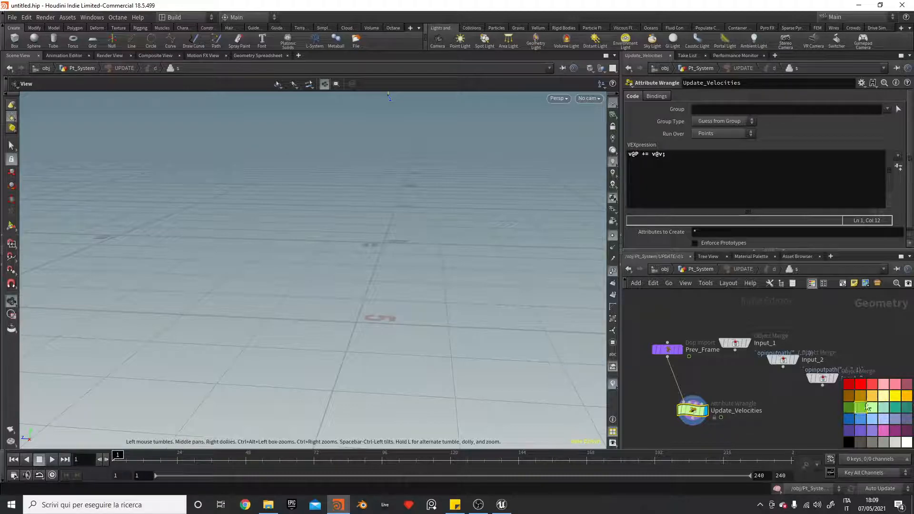
- Return to the Pt_System network and set the Y component of Add_Velocity to .1
left_click(700, 269)
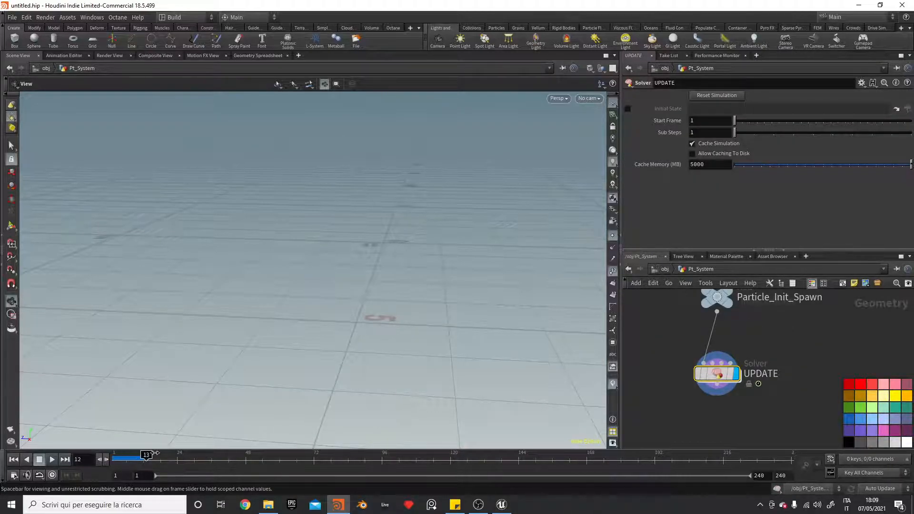
scroll(693, 344, "down", 2)
middle_click(701, 371)
middle_click_drag(774, 349, 783, 418)
left_click(713, 325)
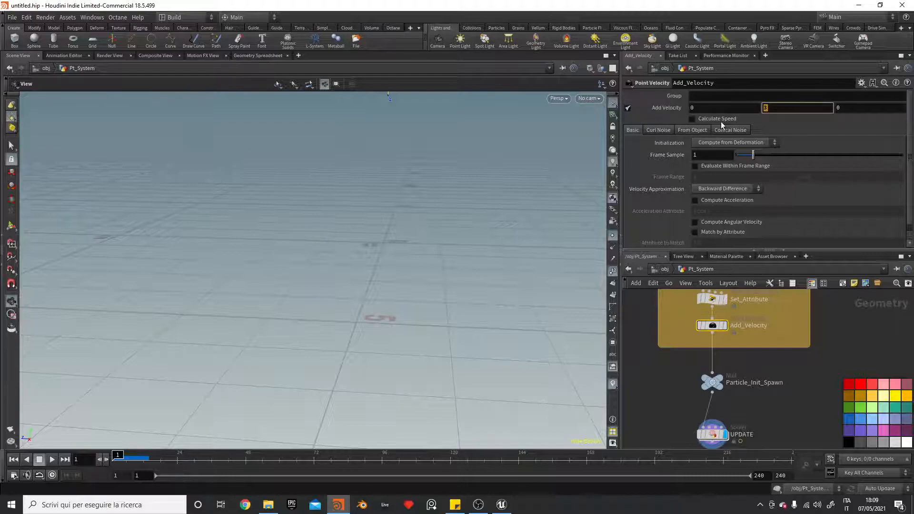
type(".1")
key("Return")
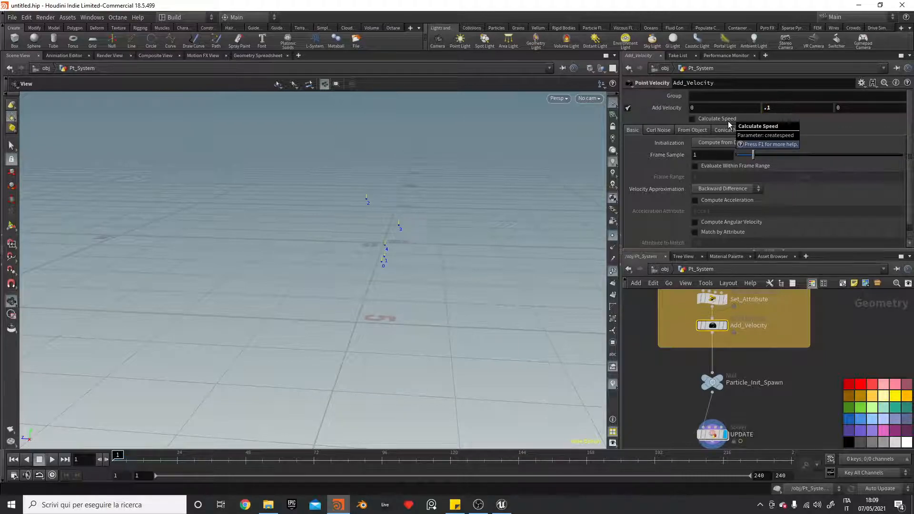
- Scrub the timeline to preview the moving points from a lower viewing angle, and return to frame 1
left_click(121, 456)
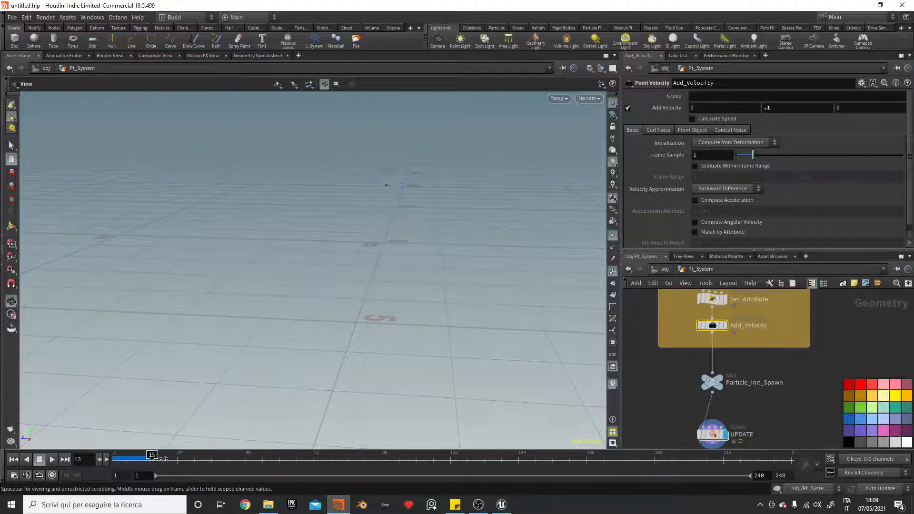
left_click_drag(385, 313, 262, 349)
left_click_drag(173, 455, 114, 467)
scroll(826, 348, "down", 2)
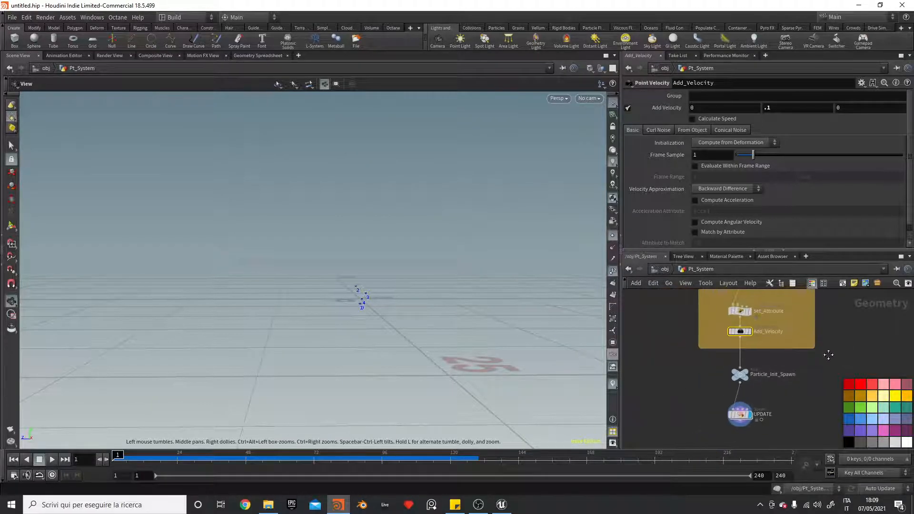
middle_click_drag(701, 301, 695, 348)
left_click(732, 355)
left_click(722, 151)
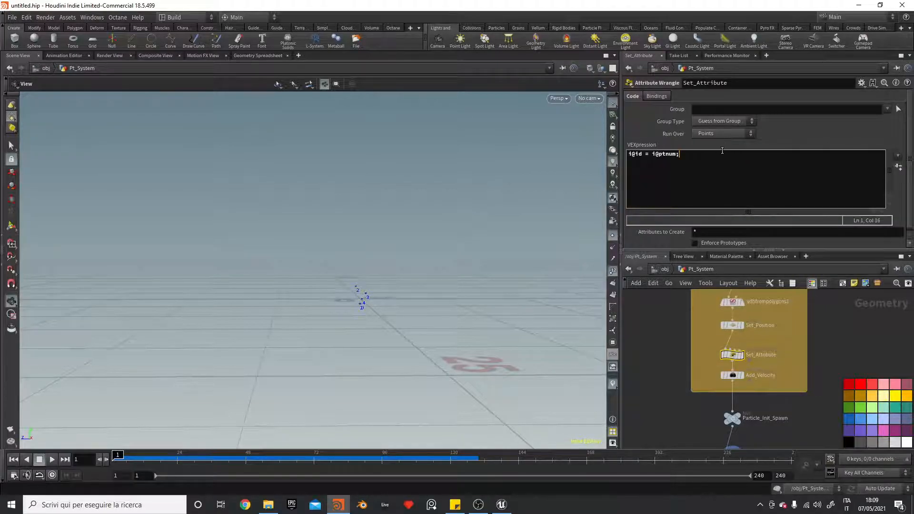
key("Return")
key("Return")
type("i@")
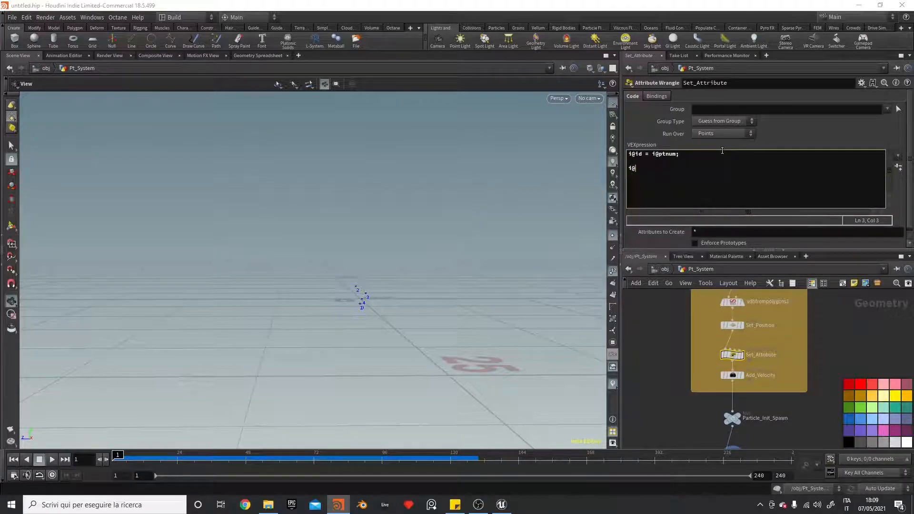
type("life = fit")
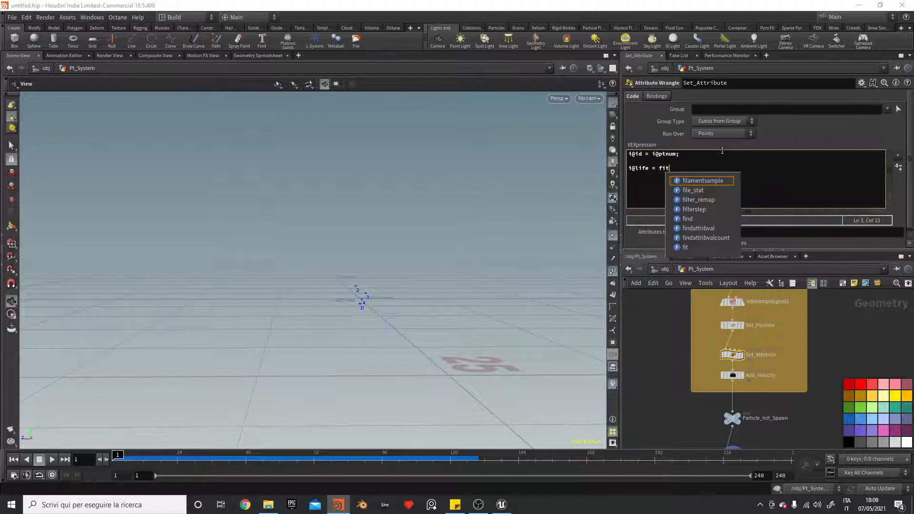
type("01(rand(@ptnum")
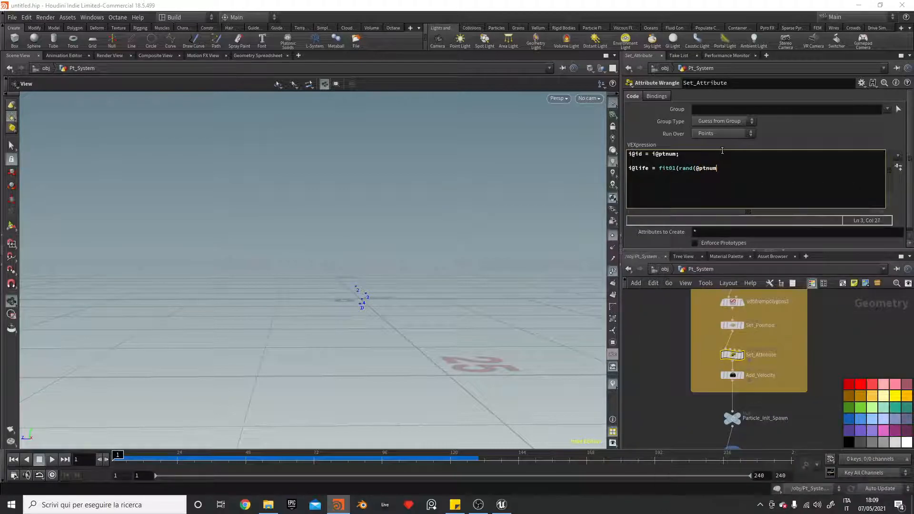
type("),")
type("4")
key("BackSpace")
key("BackSpace")
key("BackSpace")
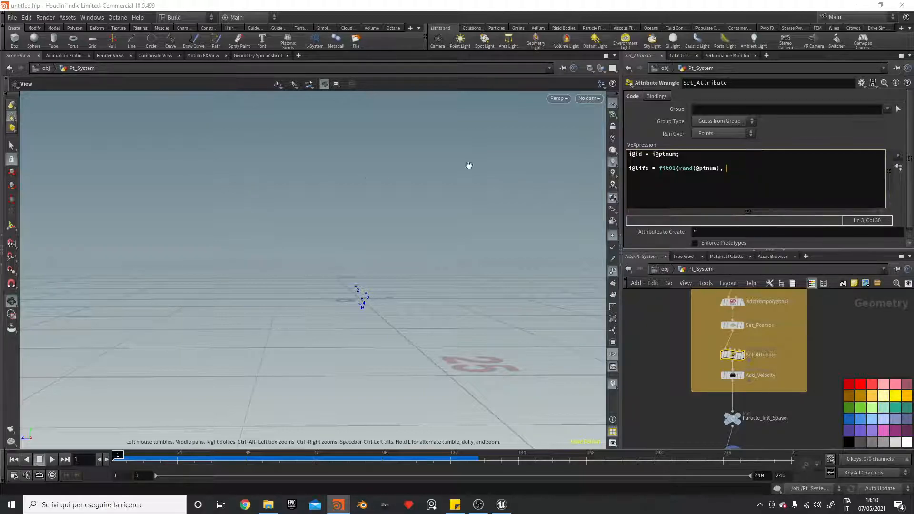
- Insert the line start i@frame = above the life line and change the life attribute's type prefix to f
left_click(693, 153)
key("Return")
key("Return")
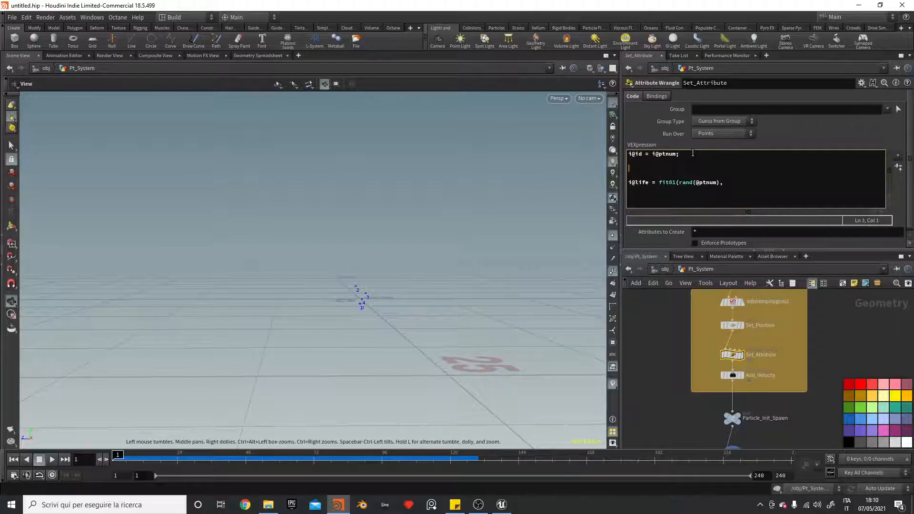
type("i@")
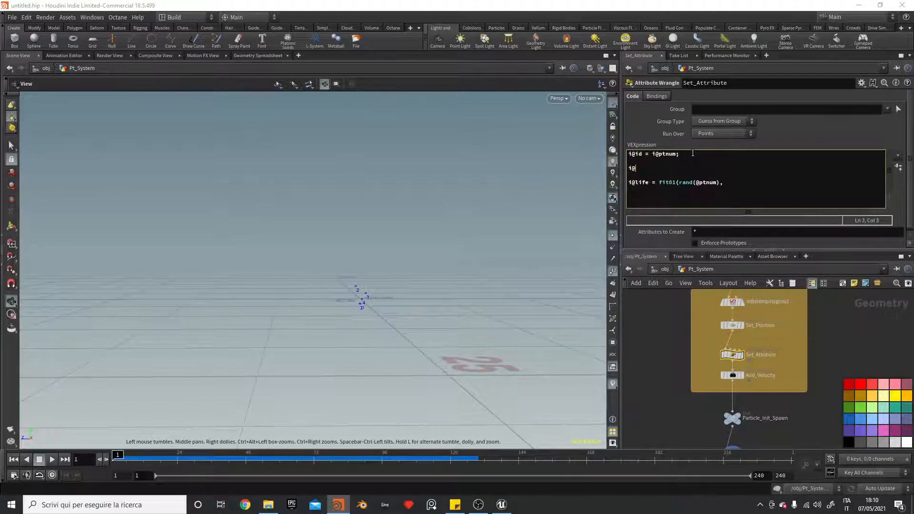
type("frame =")
left_click(632, 183)
key("BackSpace")
type("f")
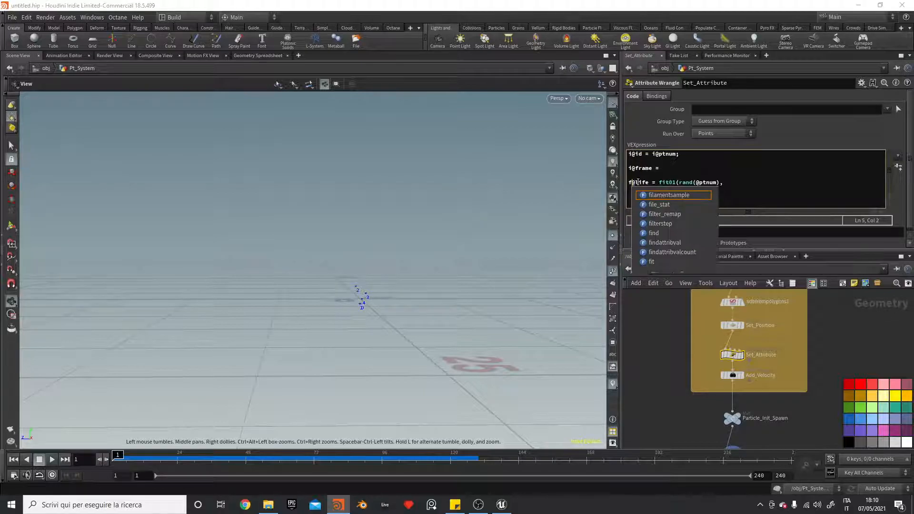
key("Escape")
- Assign 24 to the frame attribute and make it a float, so the line reads f@frame = 24;
left_click(662, 168)
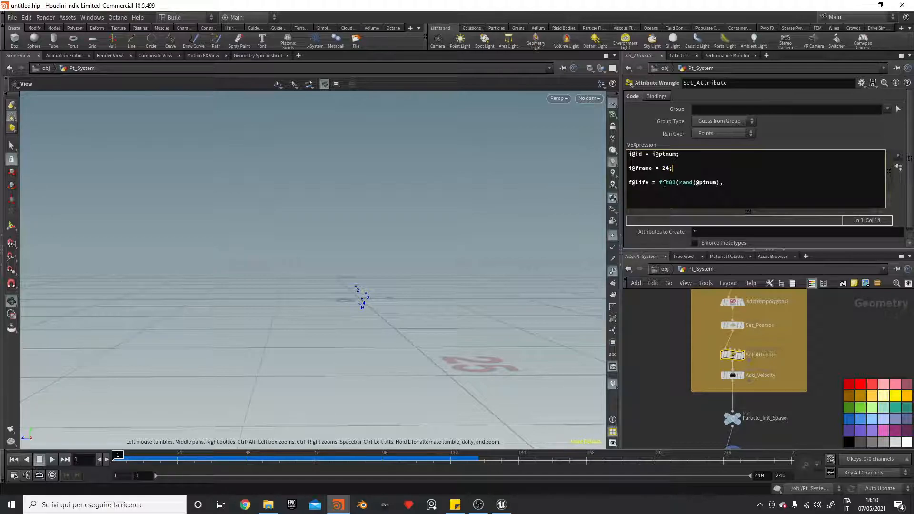
left_click(628, 168)
key("BackSpace")
type("f")
- Continue the life expression with 2*frame; as the minimum value of the fit01 function
left_click_drag(759, 186, 624, 163)
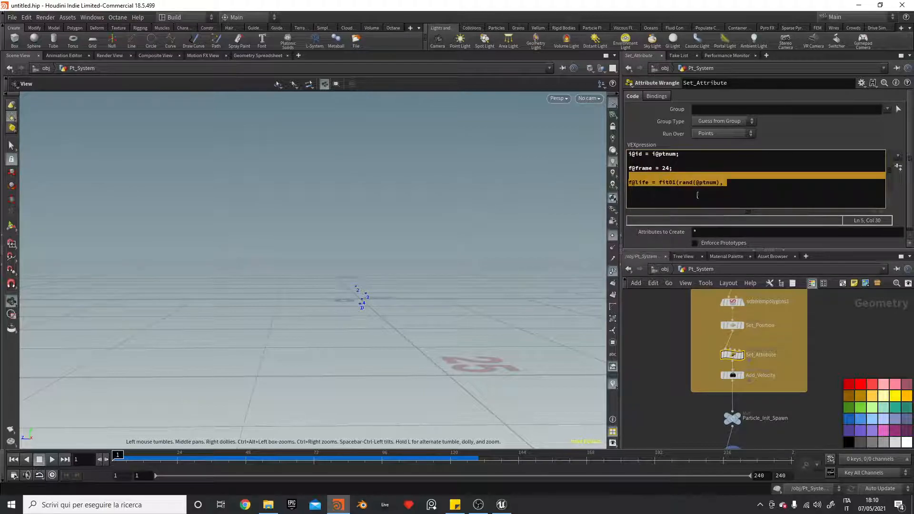
left_click(712, 196)
key("BackSpace")
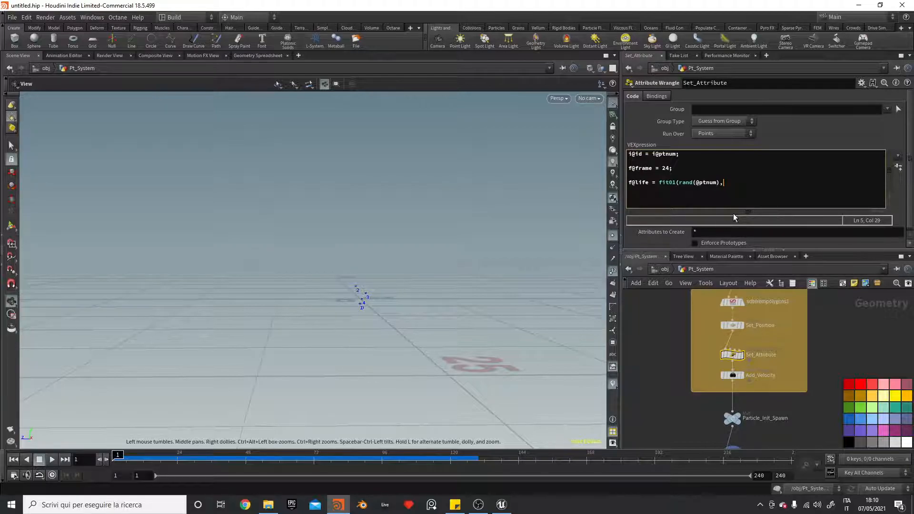
type("2*frame;")
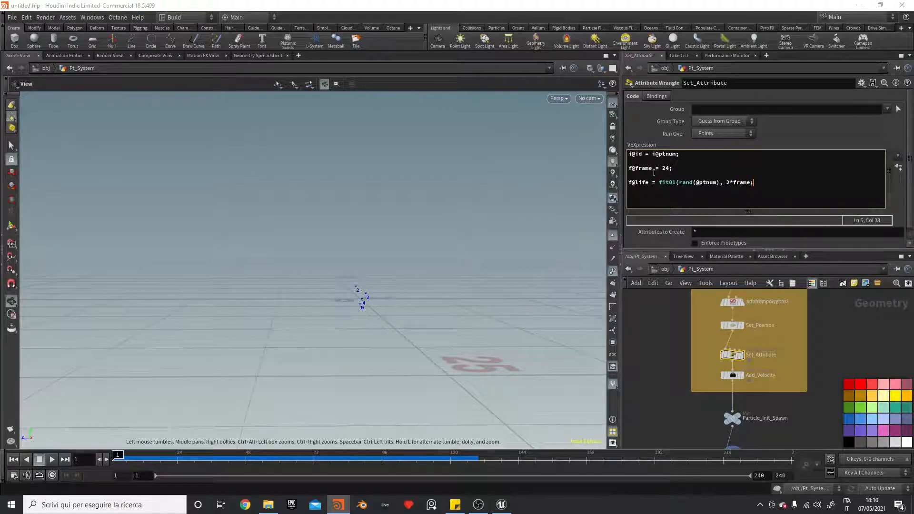
- Turn the frame attribute into a local variable declared as float fps = 24;
left_click(636, 168)
key("BackSpace")
type("loat")
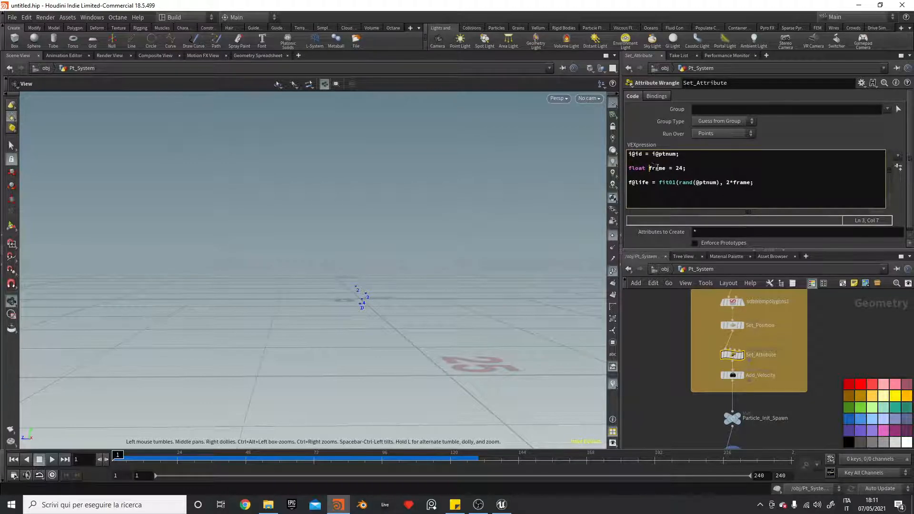
left_click_drag(666, 168, 668, 176)
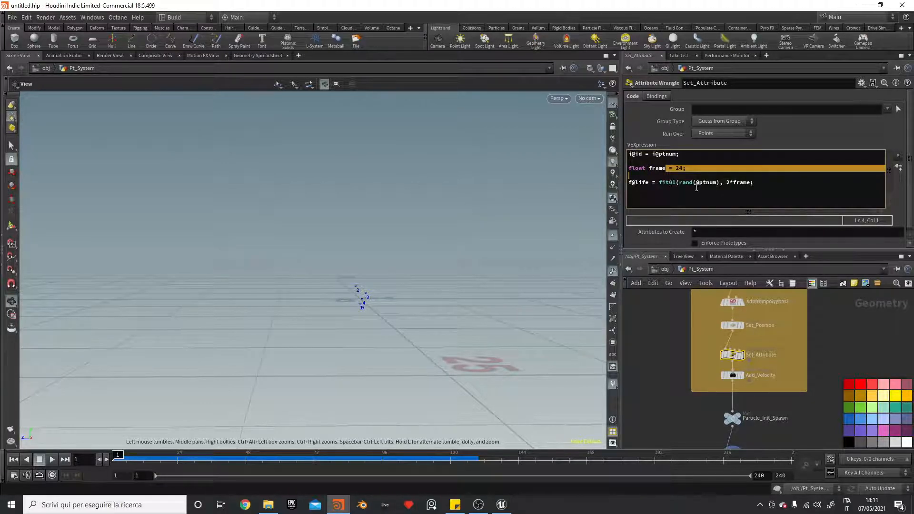
left_click(665, 168)
key("BackSpace")
key("BackSpace")
key("BackSpace")
key("BackSpace")
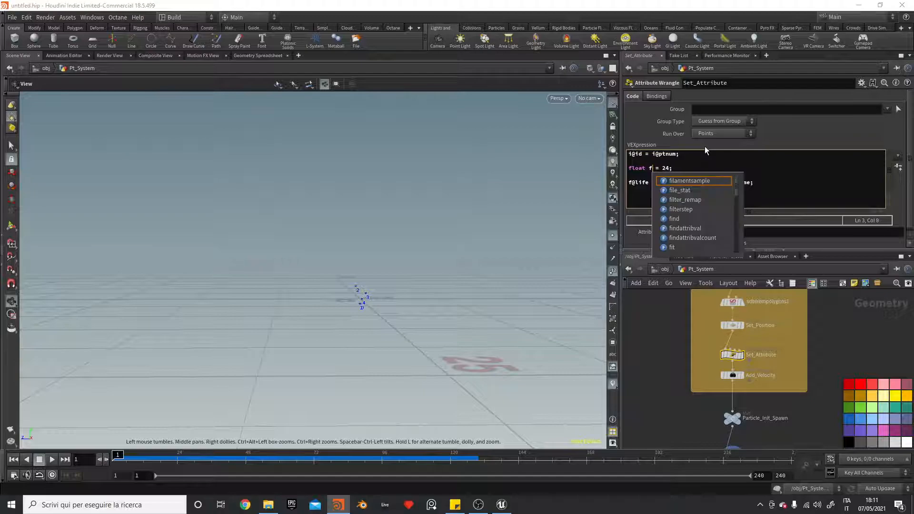
type("ps")
left_click(762, 182)
key("Left")
key("BackSpace")
key("BackSpace")
key("BackSpace")
key("BackSpace")
key("BackSpace")
type("fps.")
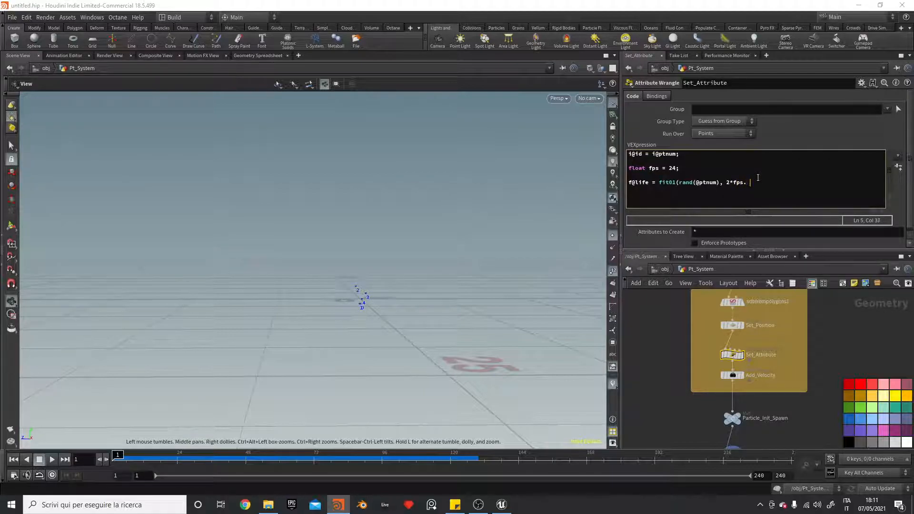
type(" 4*fps);")
left_click(668, 336)
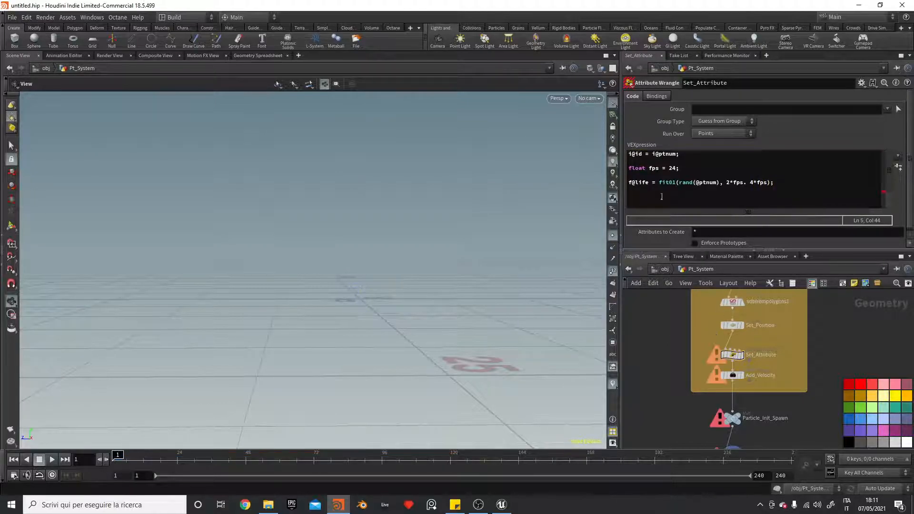
- Read the error details of the Set_Attribute node and close its info window
left_click(753, 183)
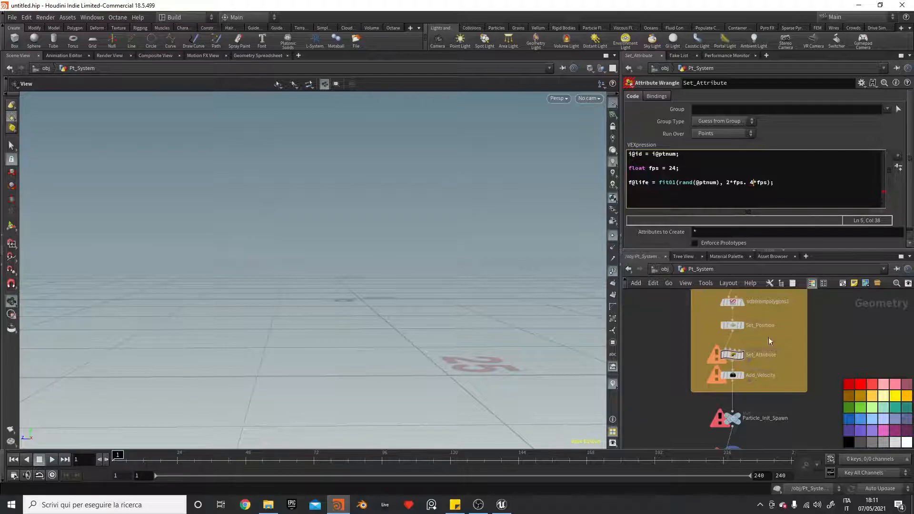
left_click(717, 356)
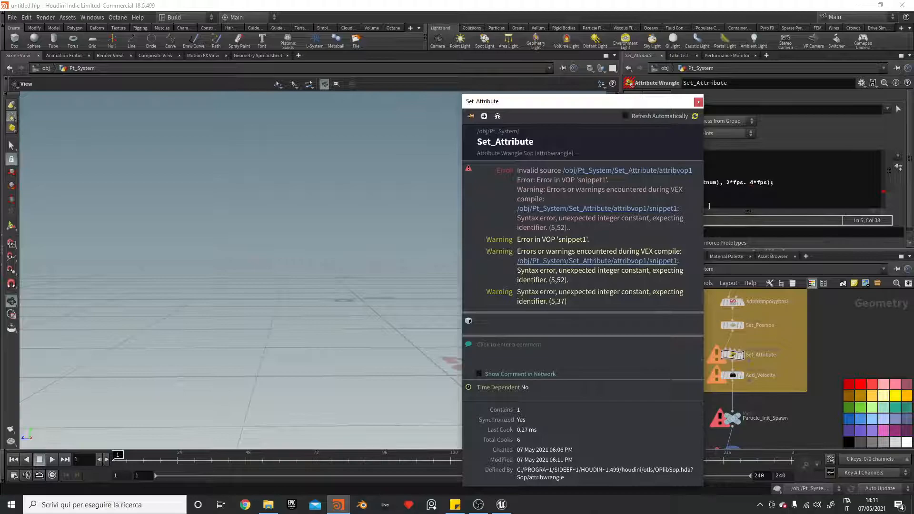
left_click(699, 101)
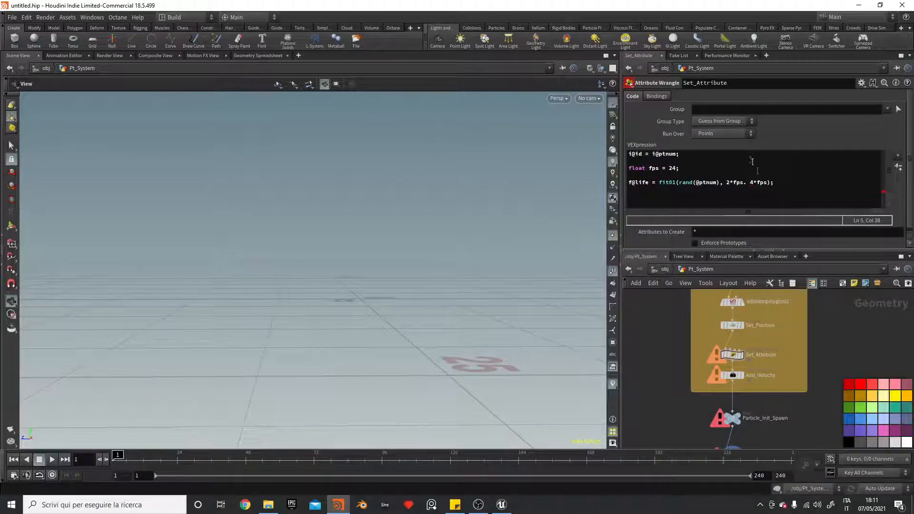
- Replace the period after 2*fps with a comma and check the life attribute in the geometry spreadsheet
left_click(747, 183)
key("BackSpace")
type(",")
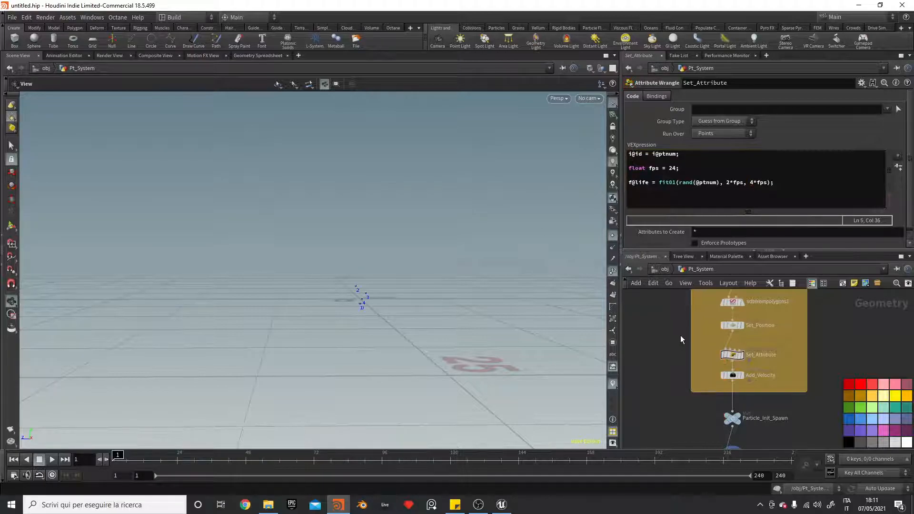
left_click(257, 56)
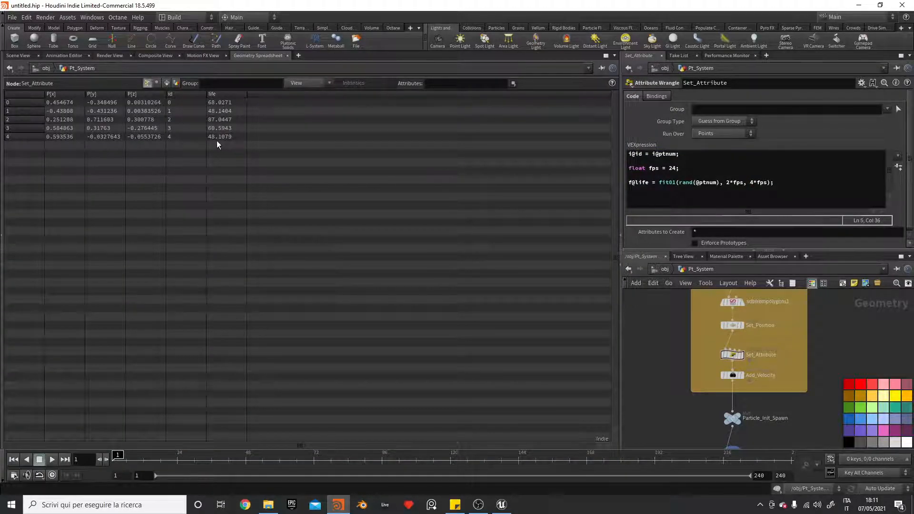
left_click(23, 56)
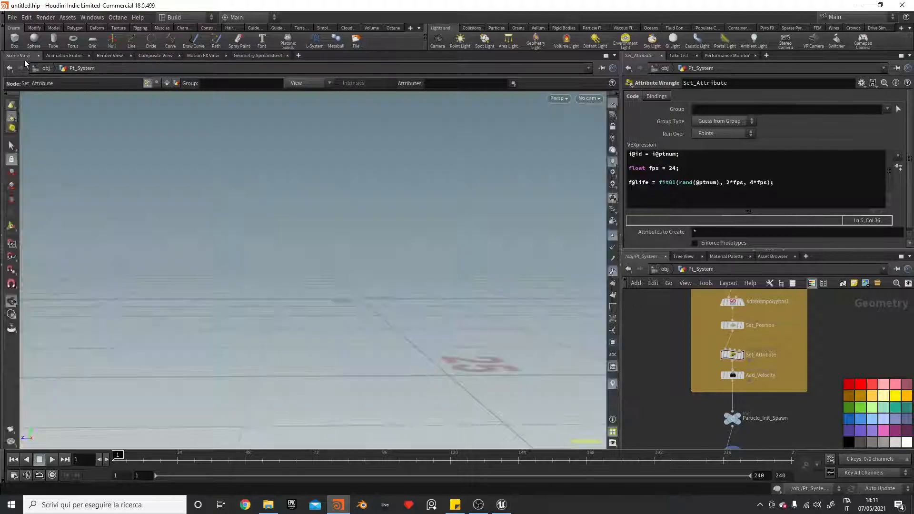
- Change the life attribute's type prefix from float to integer, making it i@life
left_click(659, 183)
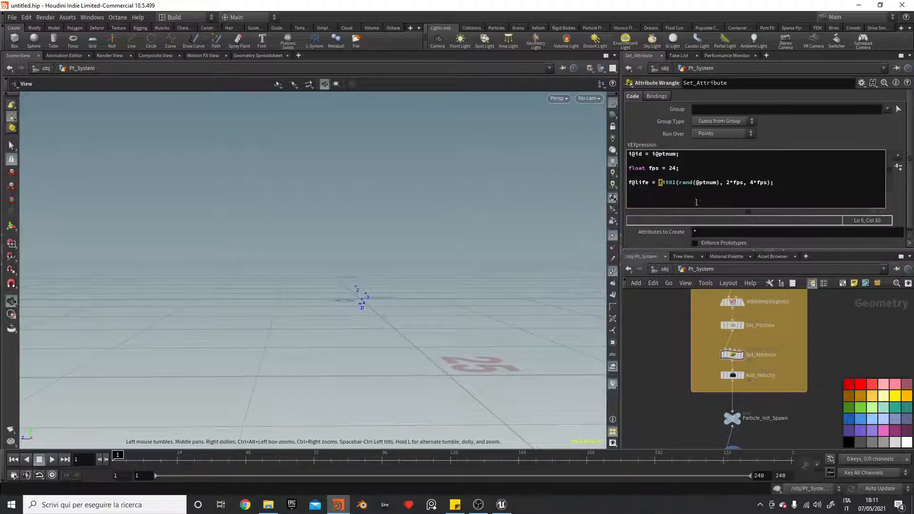
left_click(635, 183)
key("Left")
key("BackSpace")
type("i")
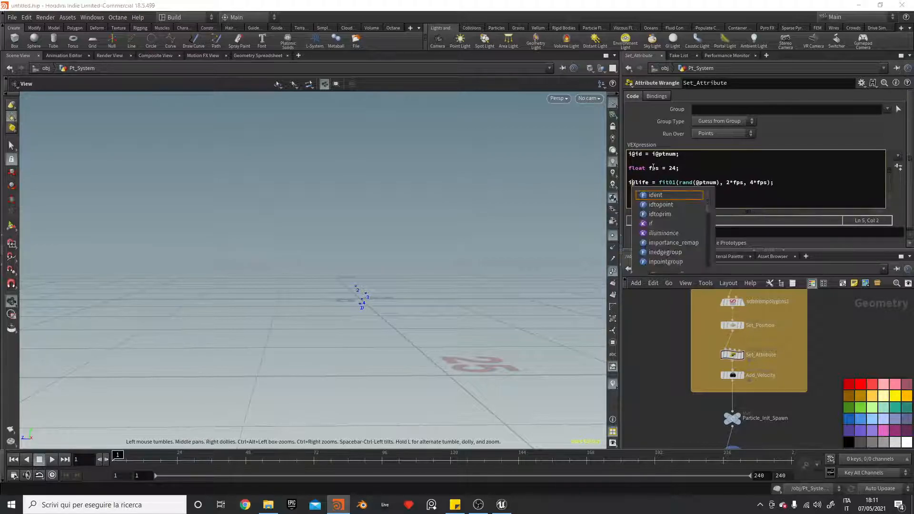
left_click(660, 182)
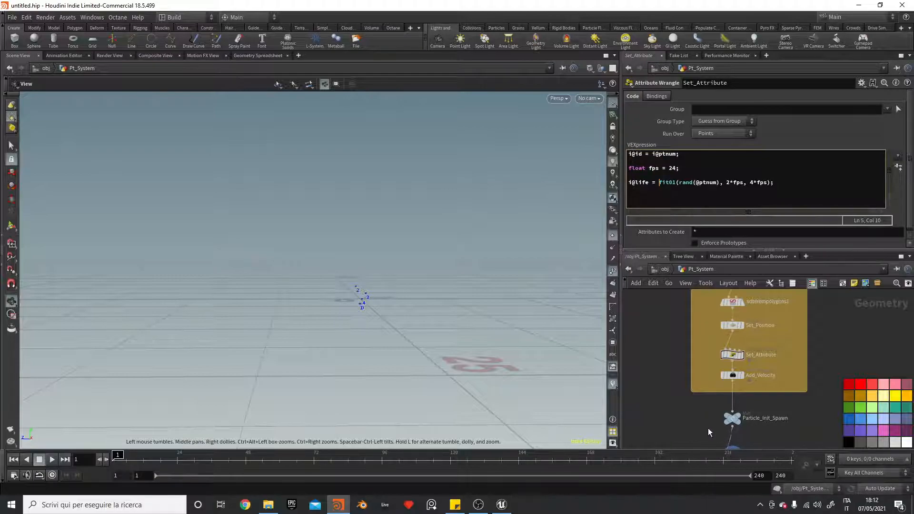
scroll(677, 424, "up", 2)
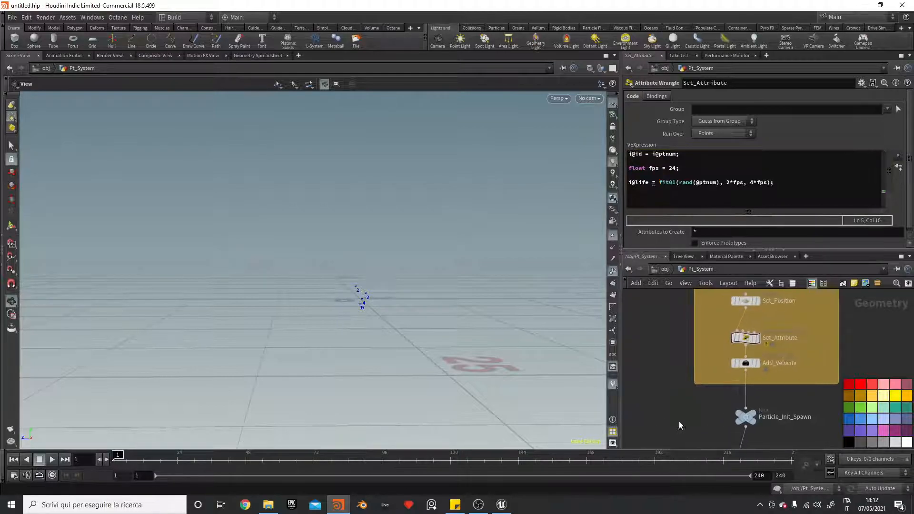
middle_click_drag(669, 447, 679, 384)
left_click(755, 404)
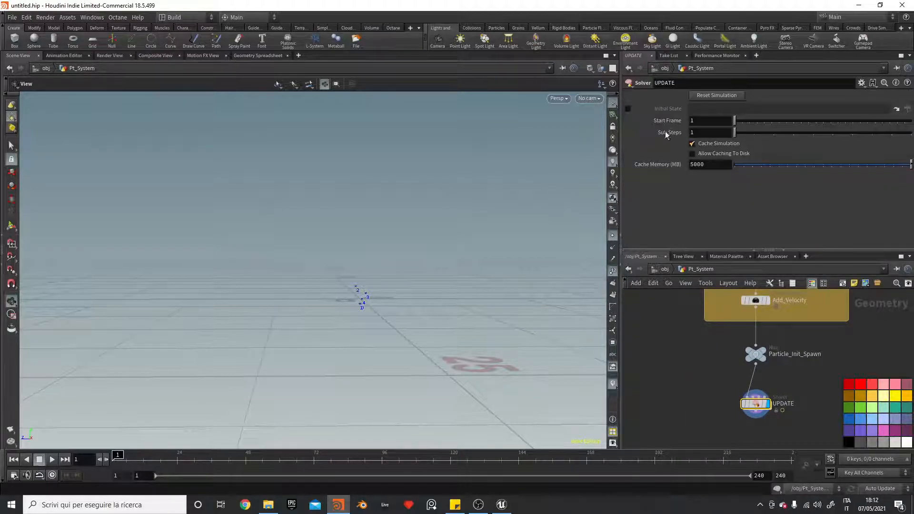
scroll(702, 343, "down", 3)
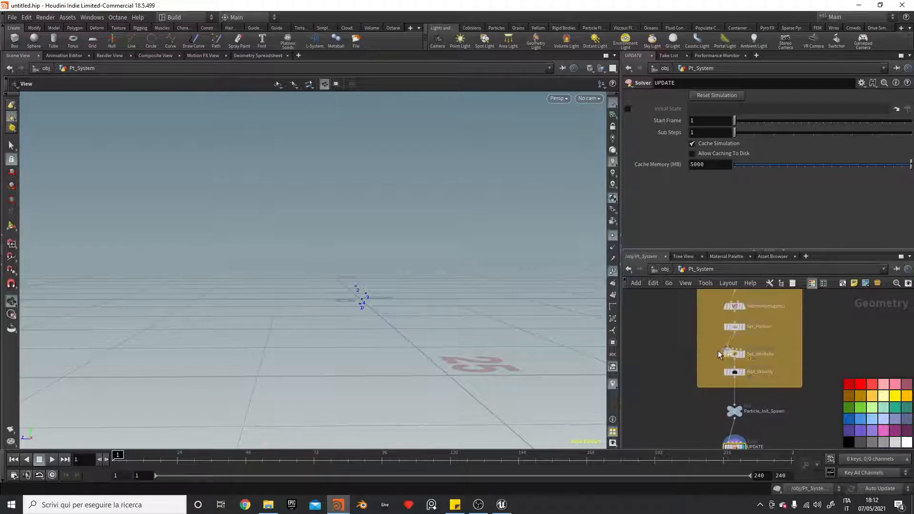
left_click(733, 353)
left_click(657, 182)
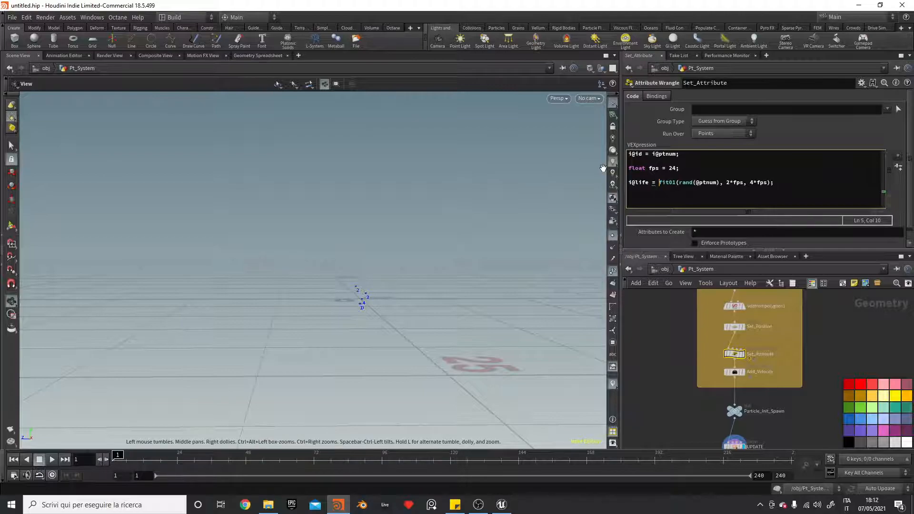
type("(int) ri")
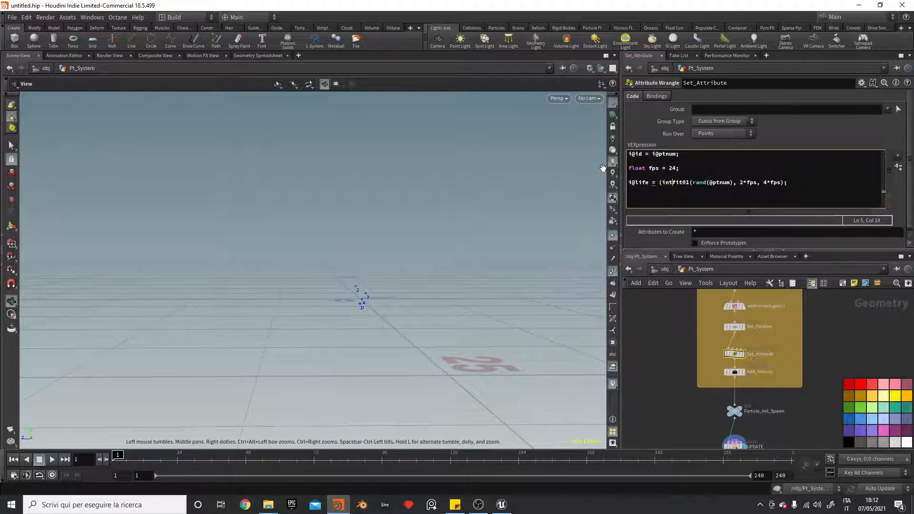
type("nt(")
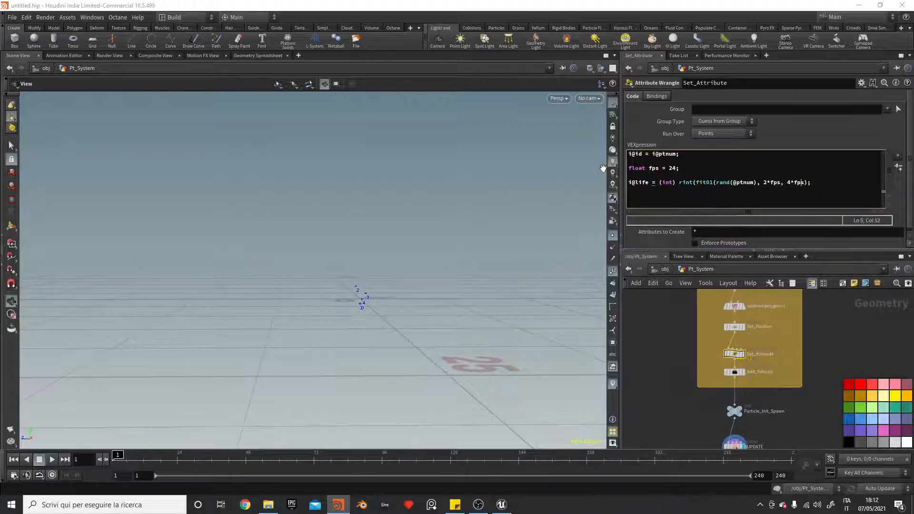
type(")")
- Add the channel reference chf("Min_Second_Life"); on its own line between the fps and life lines
left_click(691, 169)
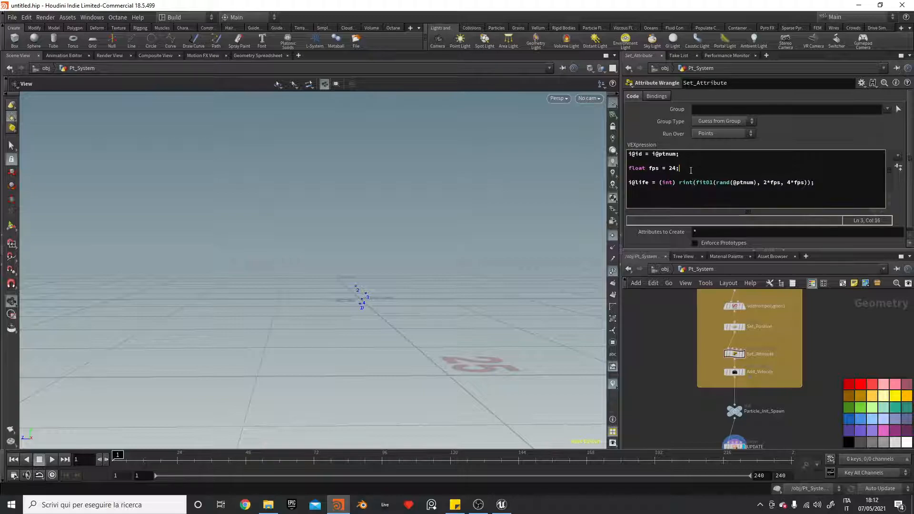
key("Down")
key("Return")
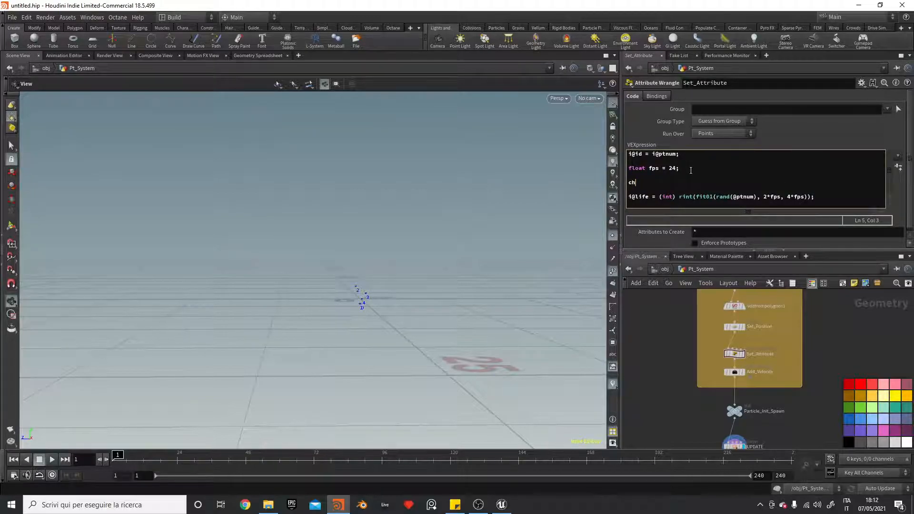
type("ch")
type("i(\"")
key("BackSpace")
key("BackSpace")
key("BackSpace")
type("f(\"Min_Second_Life\");")
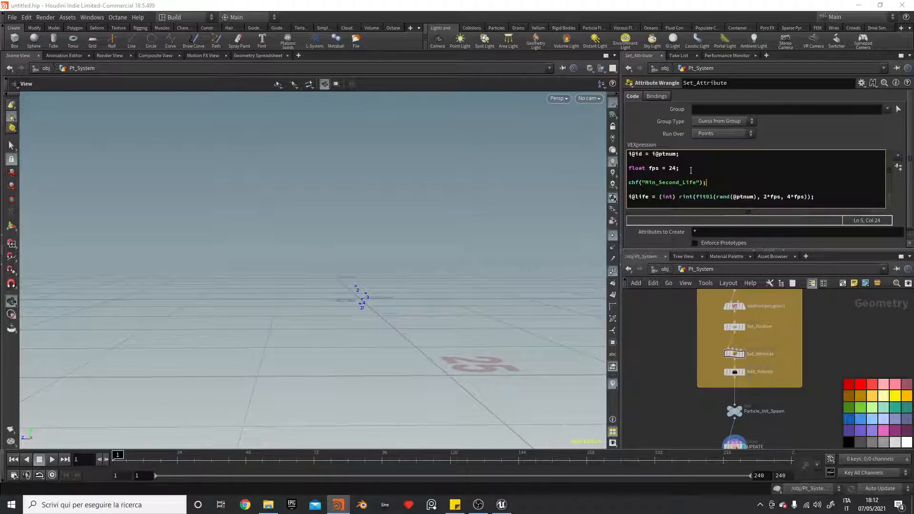
- Assign the Min_Second_Life channel reference to a variable declared as float minLife
key("Left")
key("Left")
key("Left")
key("Left")
key("Left")
key("Left")
key("Left")
key("Left")
key("Left")
key("Left")
key("Left")
key("Left")
key("Left")
key("Left")
key("Left")
key("Left")
type("float minLif")
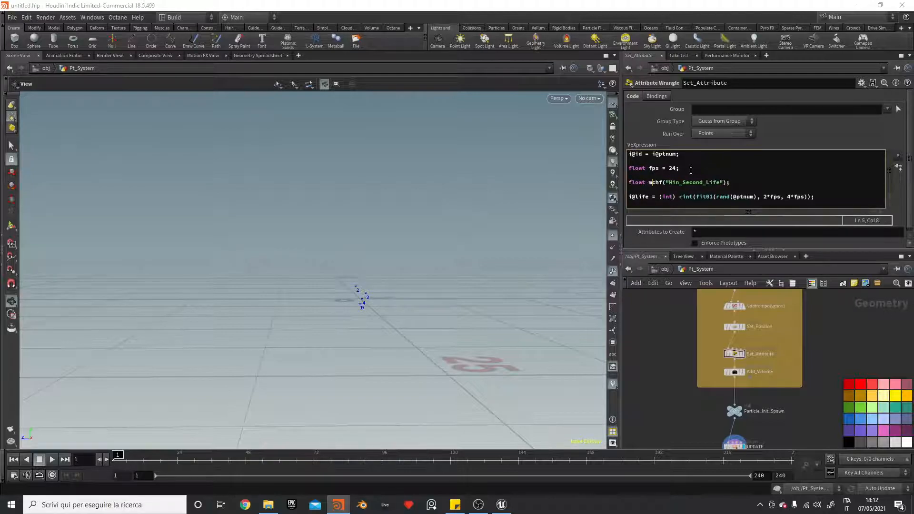
type("e =")
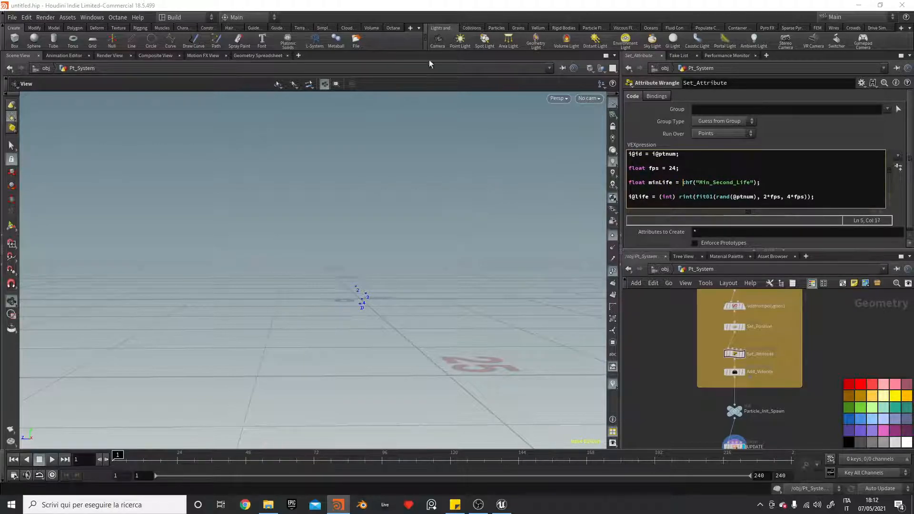
- Declare float maxLife = chf("Max_Second_Life"); below minLife and create the parameters for both channel references
left_click(771, 185)
key("Return")
type("float maxL")
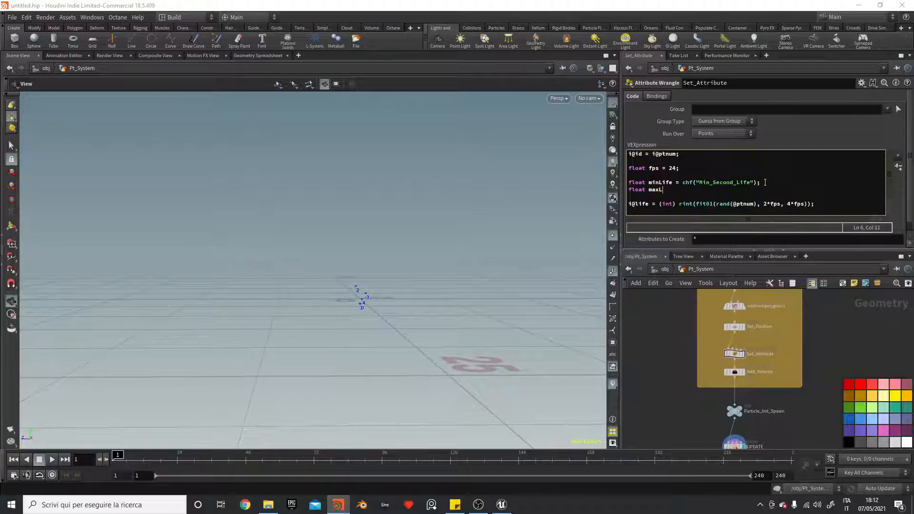
type("ife = chf(\"Max_Second")
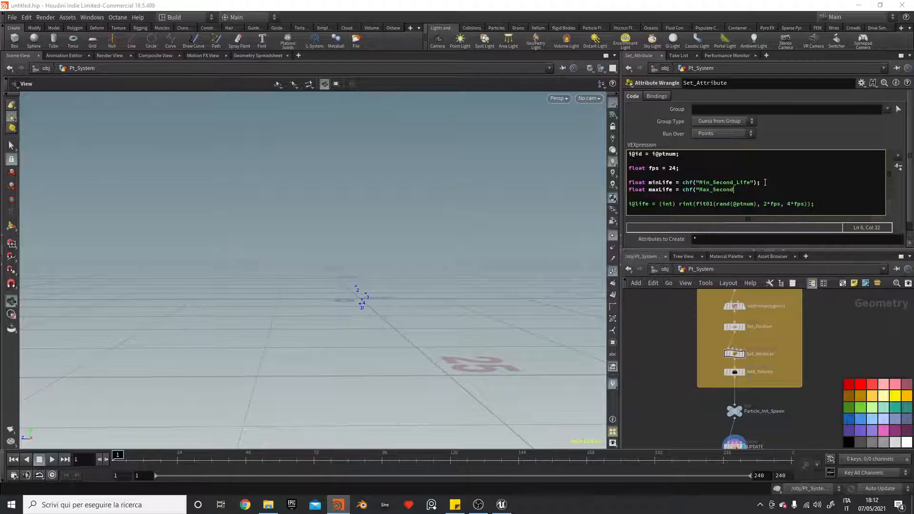
type("_Lcife\");")
left_click(898, 166)
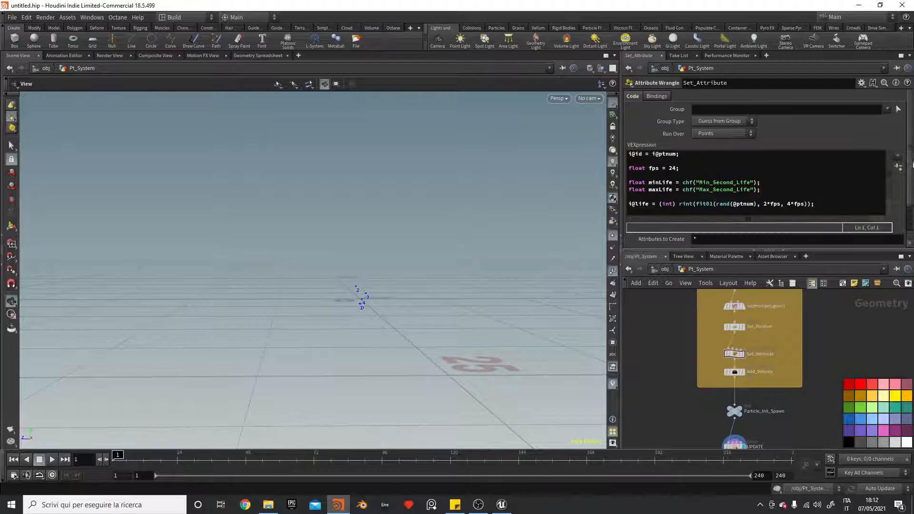
- Replace the 2 and 4 multipliers in the life line with minLife and maxLife
scroll(842, 191, "down", 1)
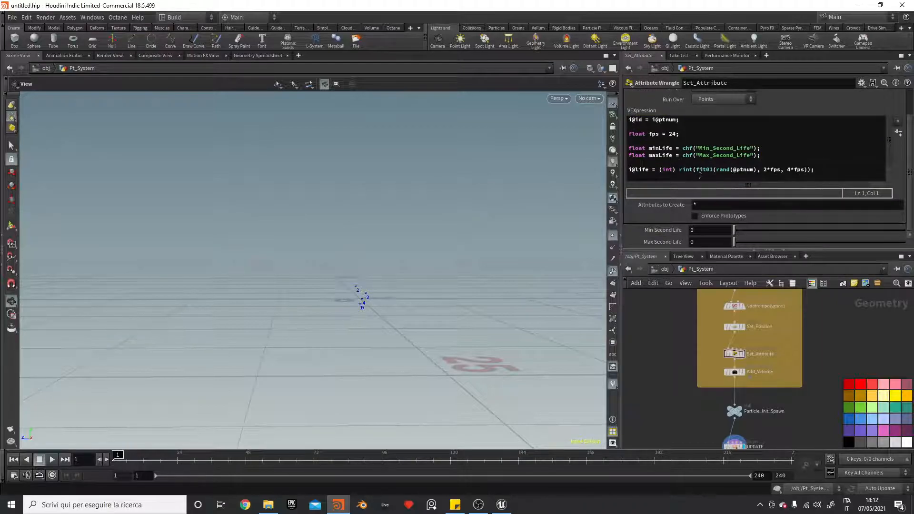
double_click(765, 170)
type("min")
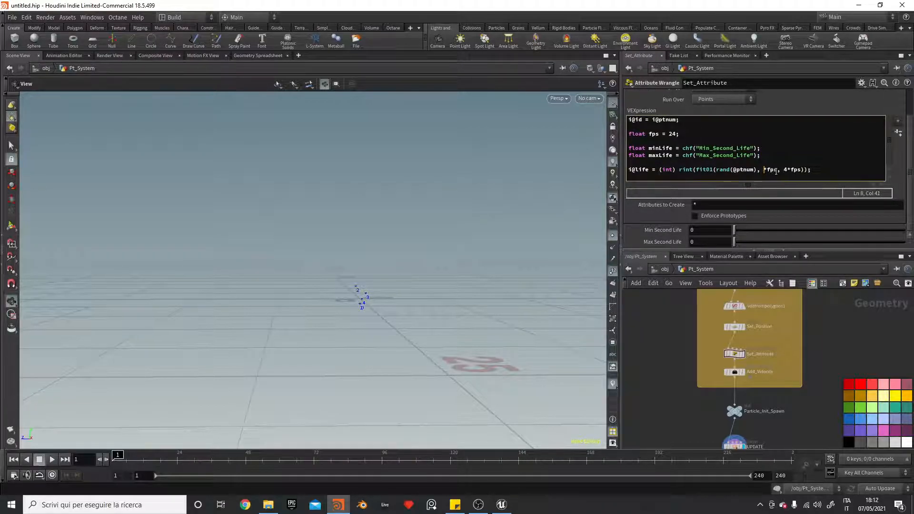
type("Life")
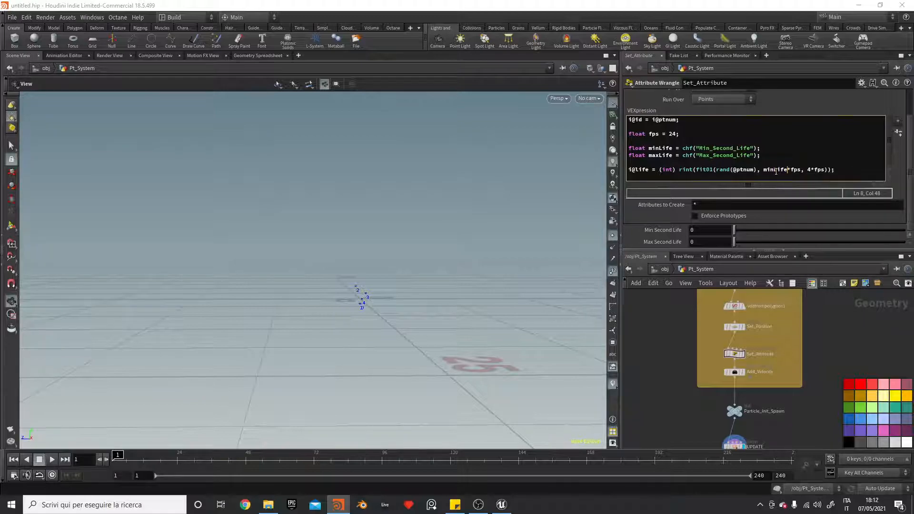
double_click(809, 170)
type("maxLife")
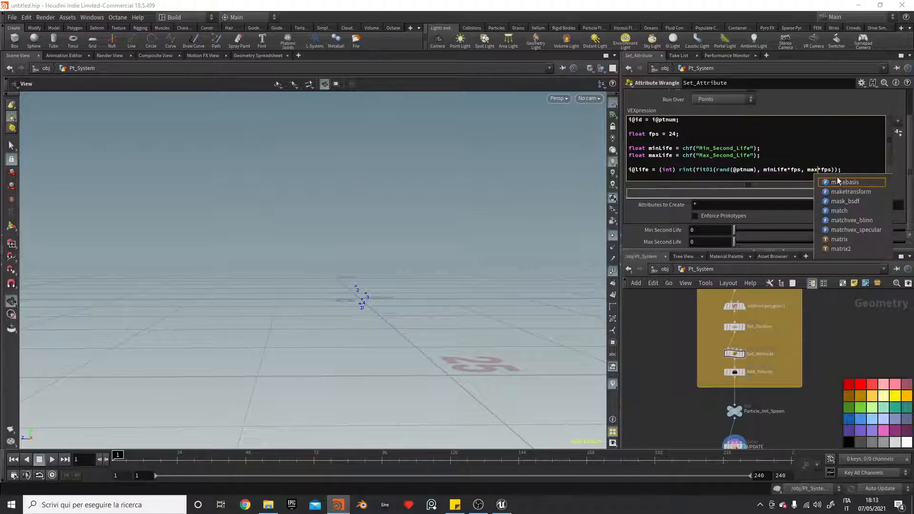
- Set Min Second Life to 2 and Max Second Life to 5, and check the life values in the geometry spreadsheet
left_click(709, 230)
type("2")
key("Tab")
type("5")
key("Return")
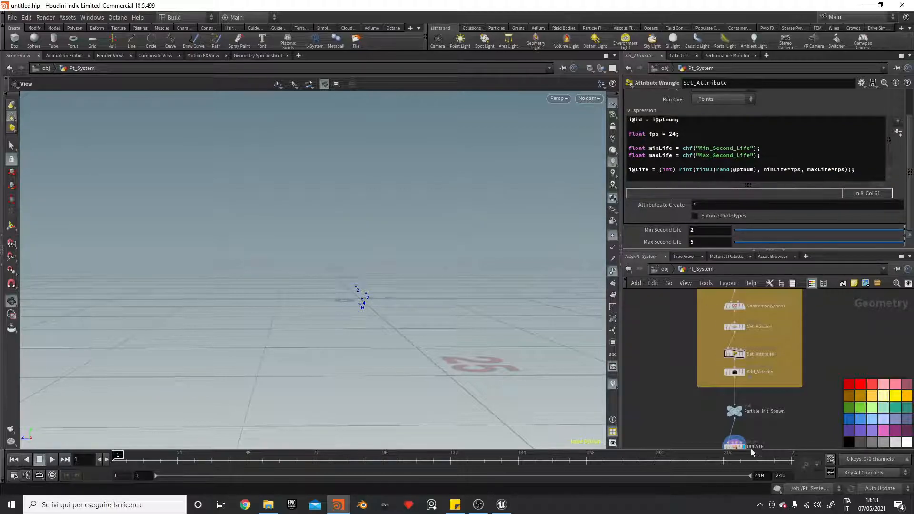
scroll(690, 403, "down", 1)
left_click(258, 56)
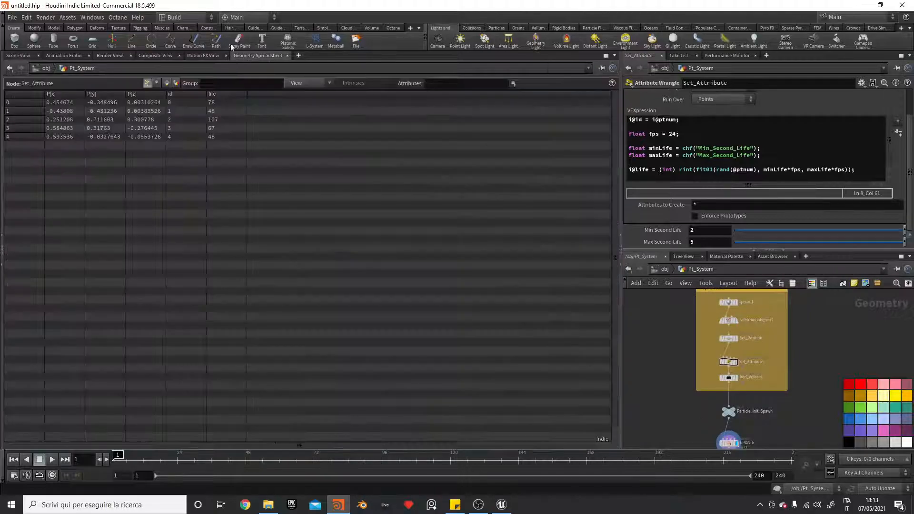
left_click(18, 56)
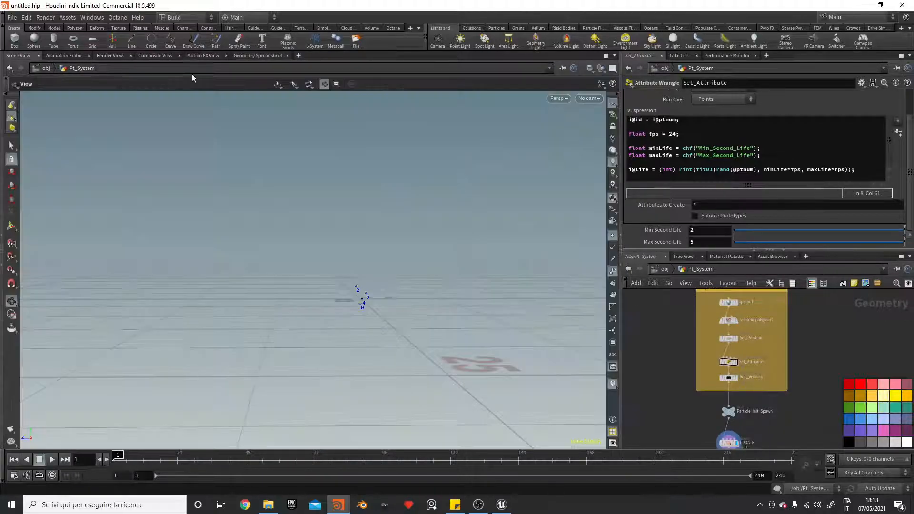
double_click(727, 441)
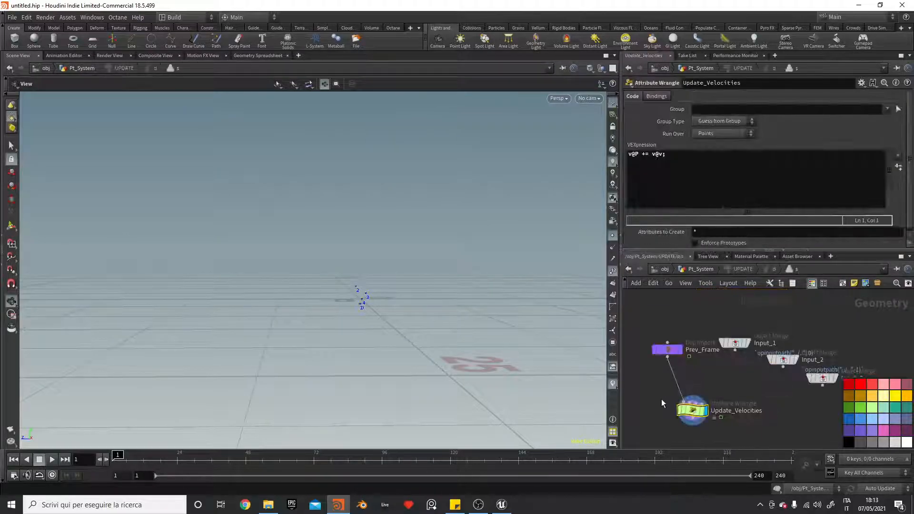
left_click(793, 168)
key("Return")
key("BackSpace")
type("@lif")
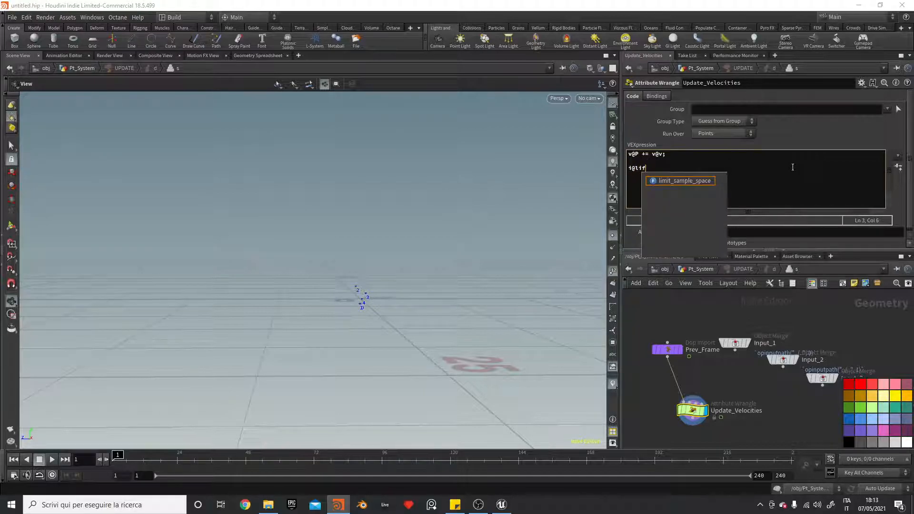
type("e -= ")
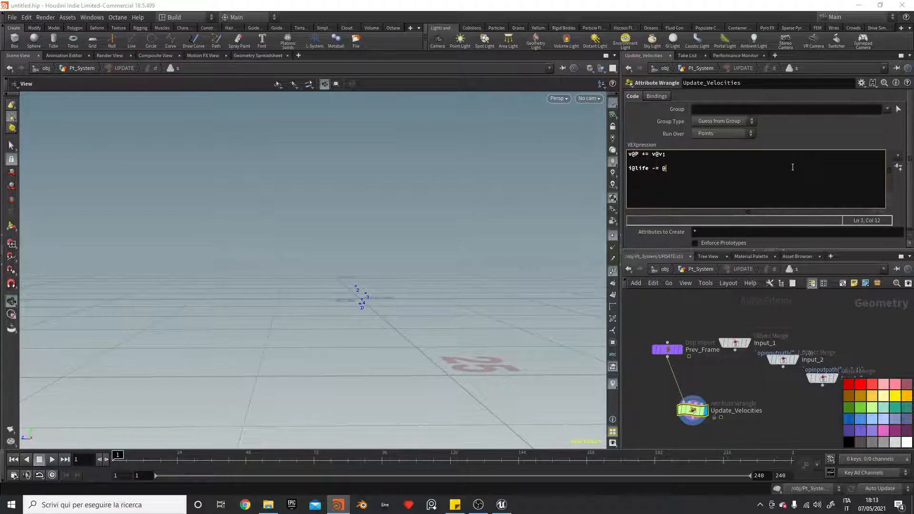
type("@Frame;")
key("Return")
type("if(i@life < 0)")
key("Return")
type("{")
key("Return")
type("removepo")
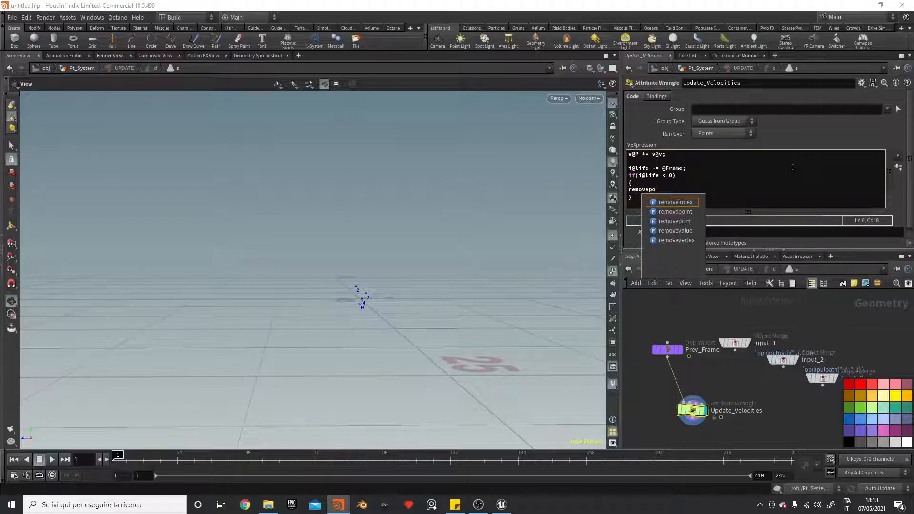
type("int(geose")
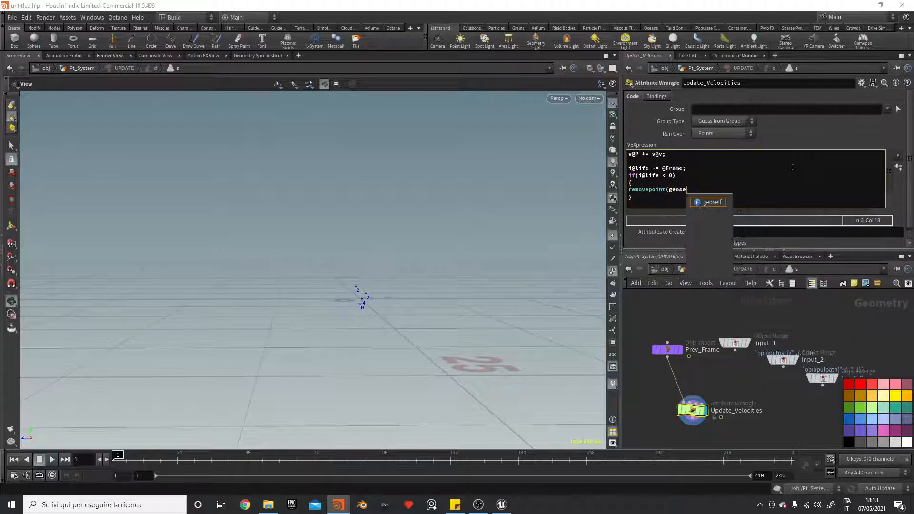
type("lf(), @ptnum")
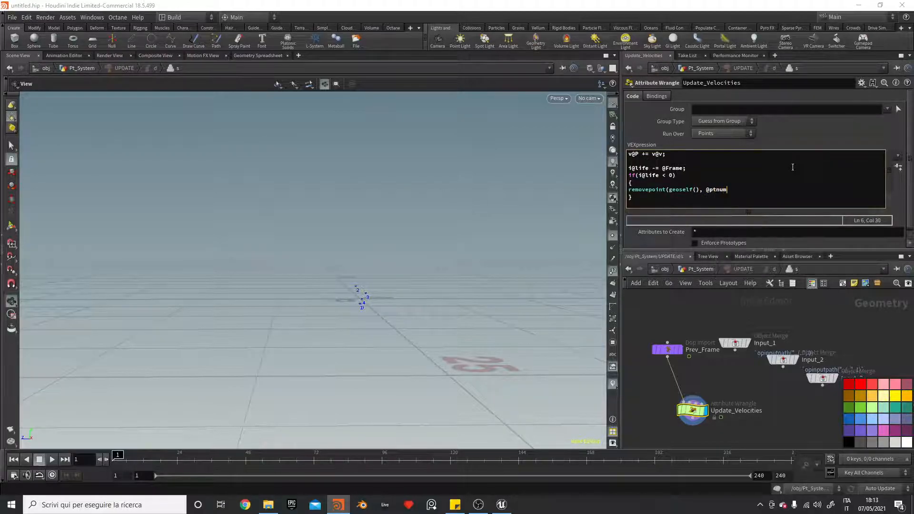
type(");")
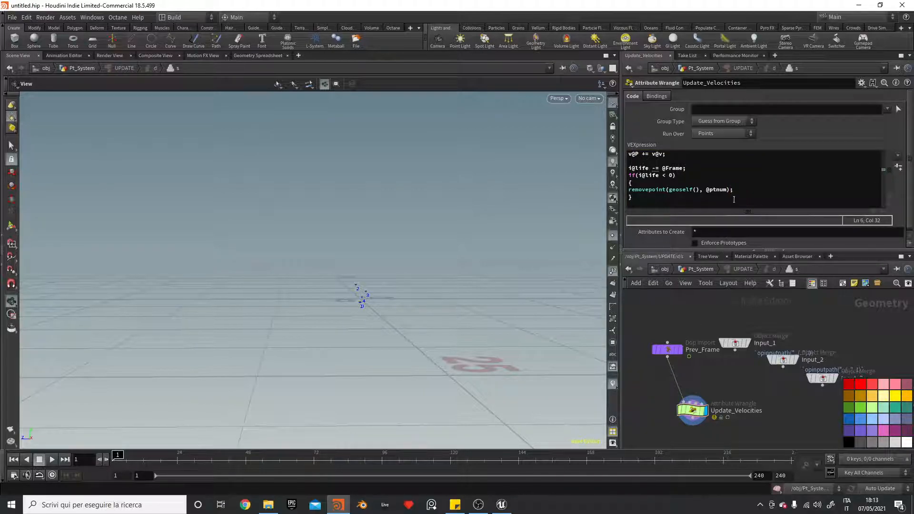
left_click(696, 270)
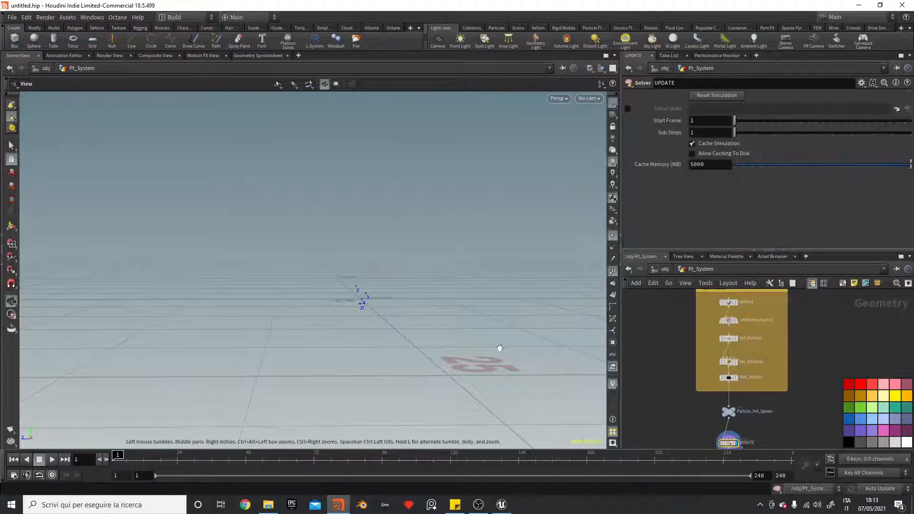
mouse_move(157, 456)
left_mouse_down()
mouse_move(323, 457)
mouse_move(118, 456)
left_mouse_up()
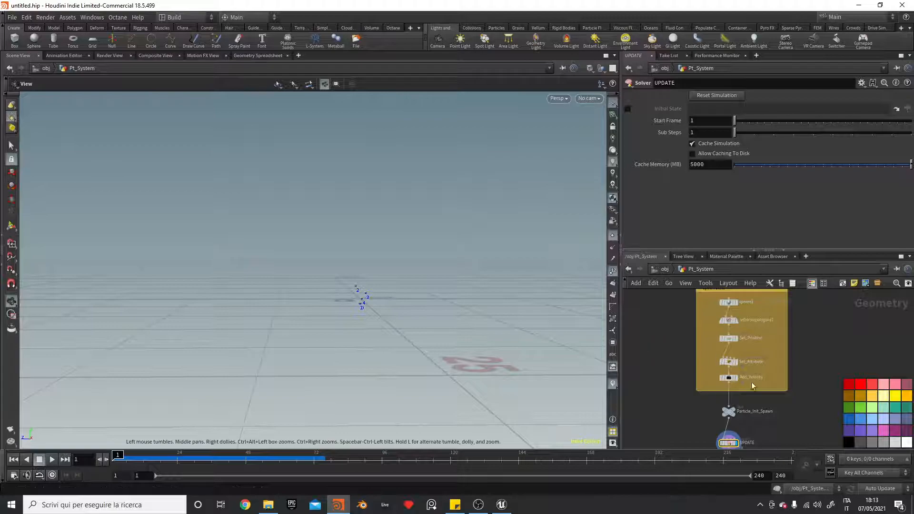
double_click(732, 443)
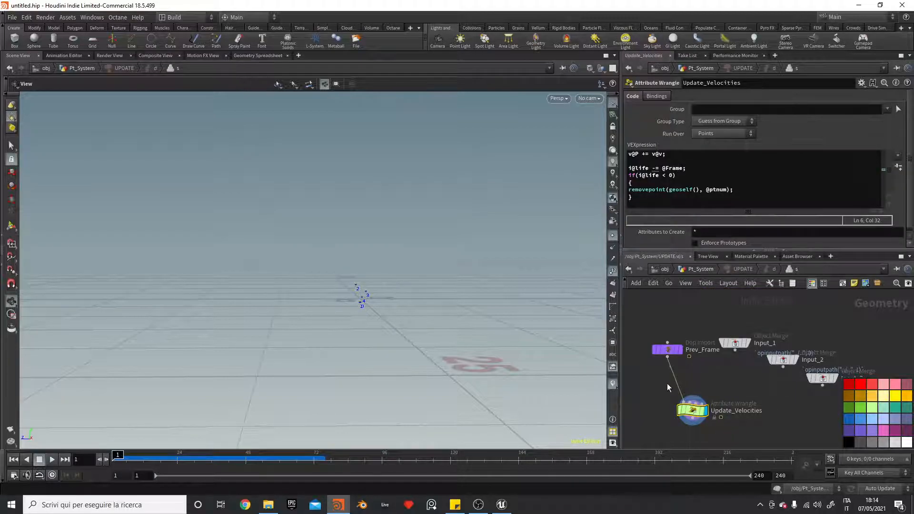
left_click_drag(661, 168, 683, 168)
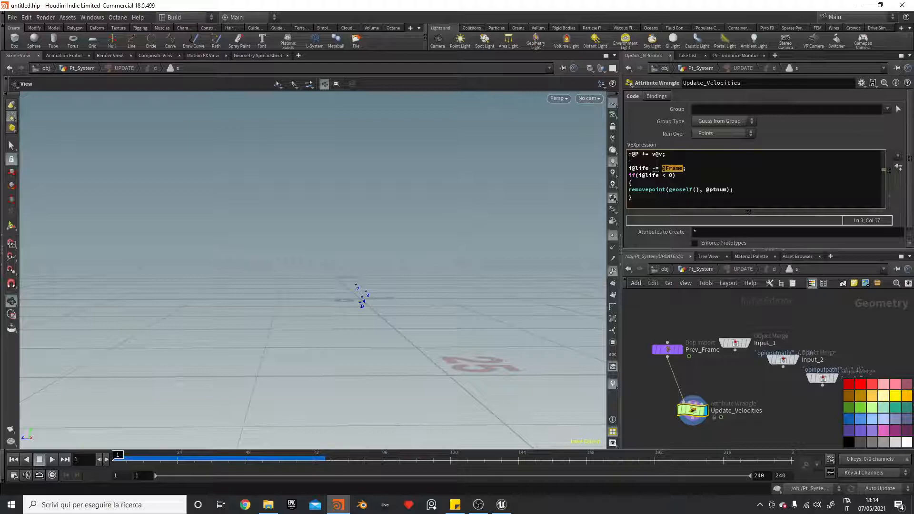
key("BackSpace")
key("BackSpace")
key("BackSpace")
key("BackSpace")
key("BackSpace")
key("BackSpace")
key("BackSpace")
key("BackSpace")
key("BackSpace")
key("BackSpace")
key("BackSpace")
key("BackSpace")
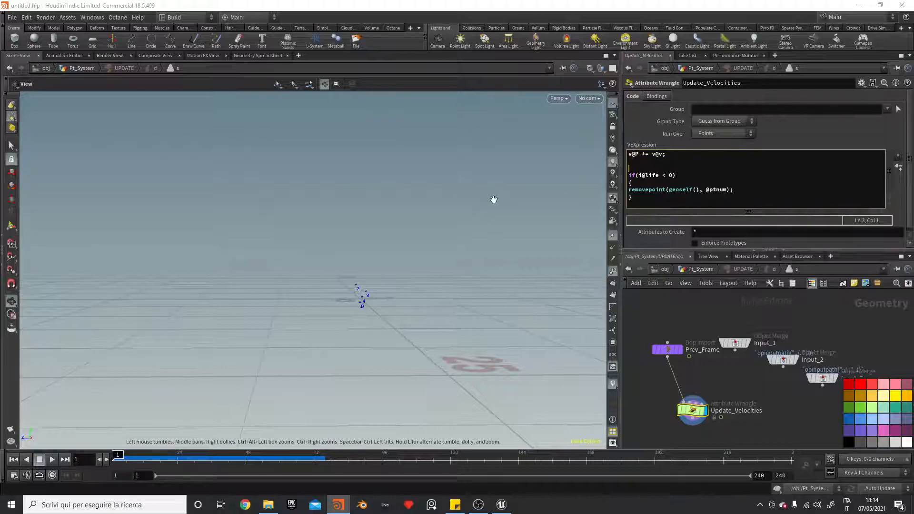
left_click(666, 175)
key("BackSpace")
type(">")
key("BackSpace")
type("@Frame")
left_click(771, 401)
left_click(698, 269)
key("Up")
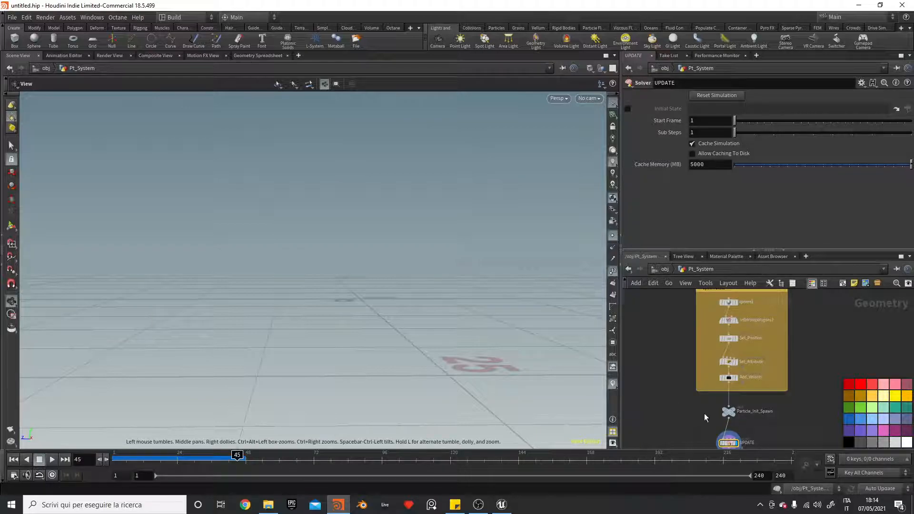
double_click(728, 443)
left_click(671, 175)
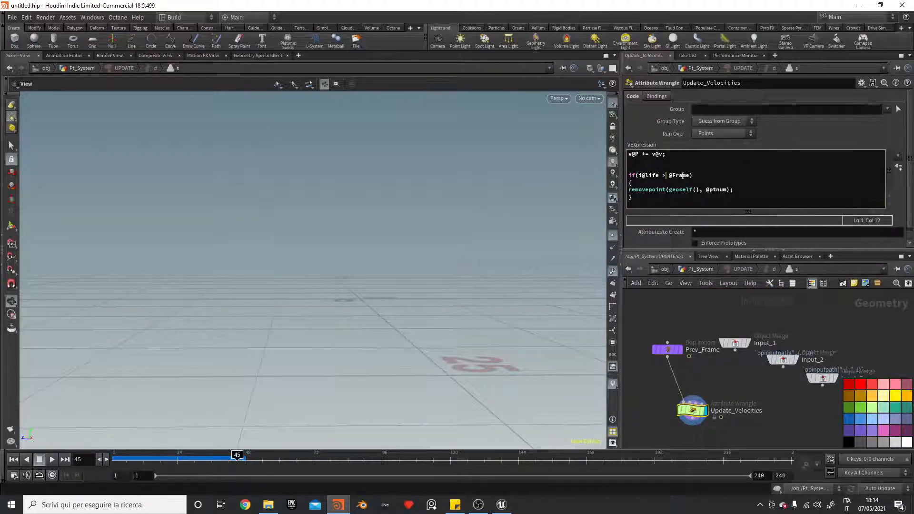
left_click_drag(660, 176, 640, 175)
type("@Frame")
left_click(691, 176)
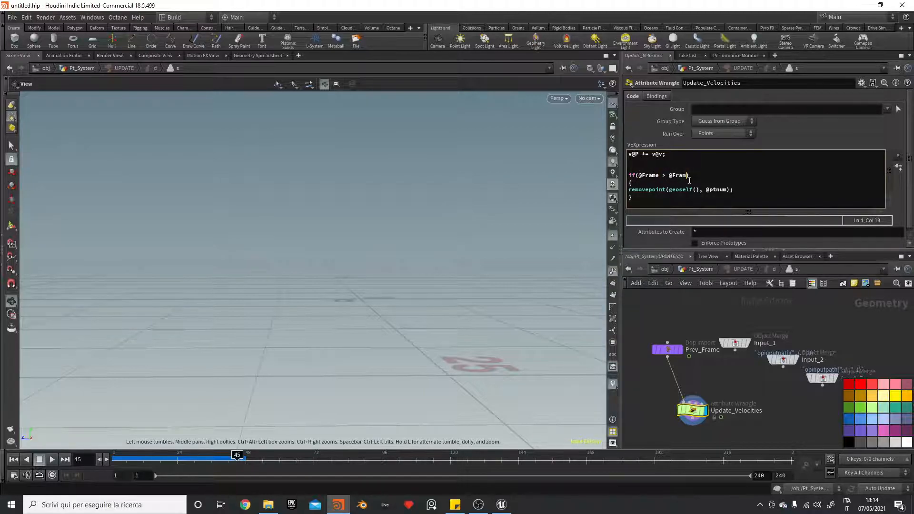
key("BackSpace")
key("BackSpace")
key("BackSpace")
type("i@")
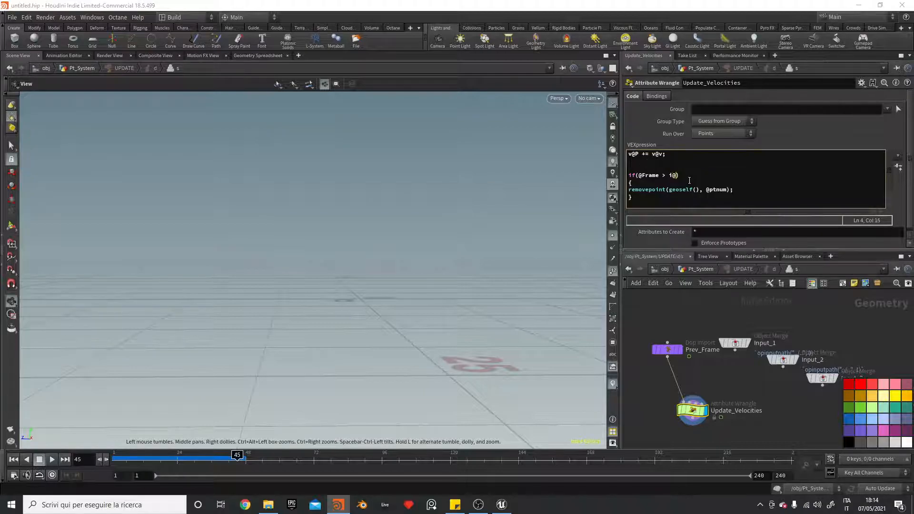
type("life")
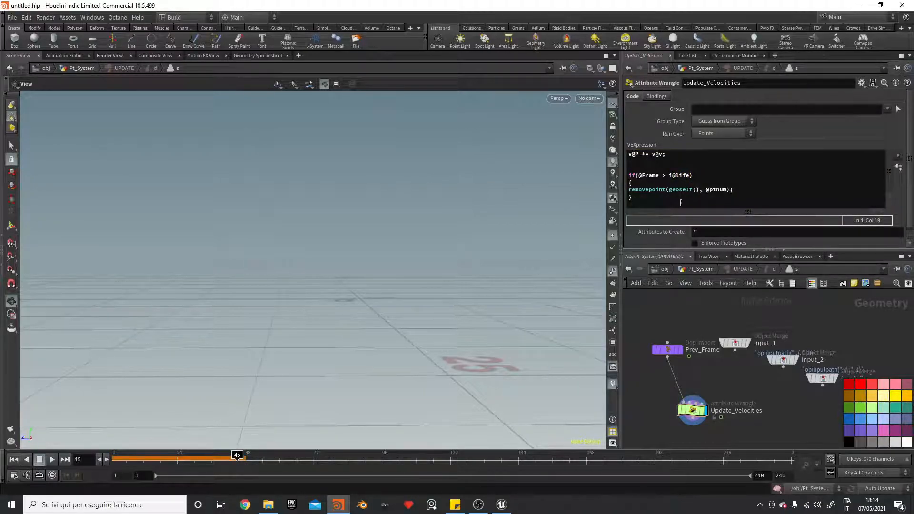
- Try i@Life in the condition, check the attribute's spelling in the Add_Velocity node info, and go back to i@life
left_click(678, 176)
key("BackSpace")
type("L")
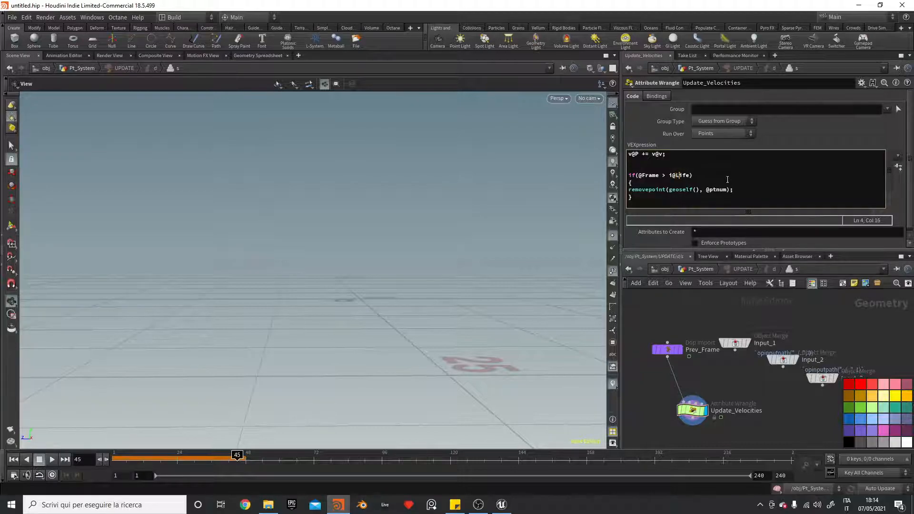
left_click(701, 269)
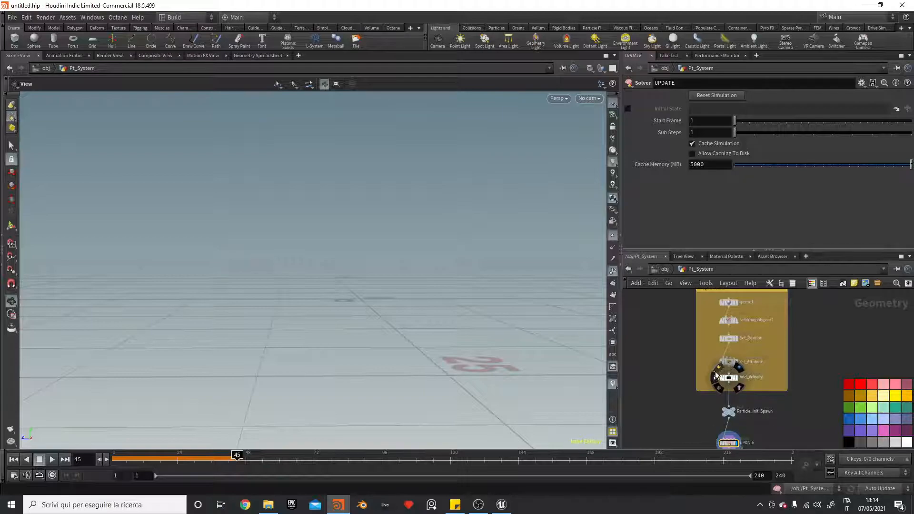
left_click(718, 378)
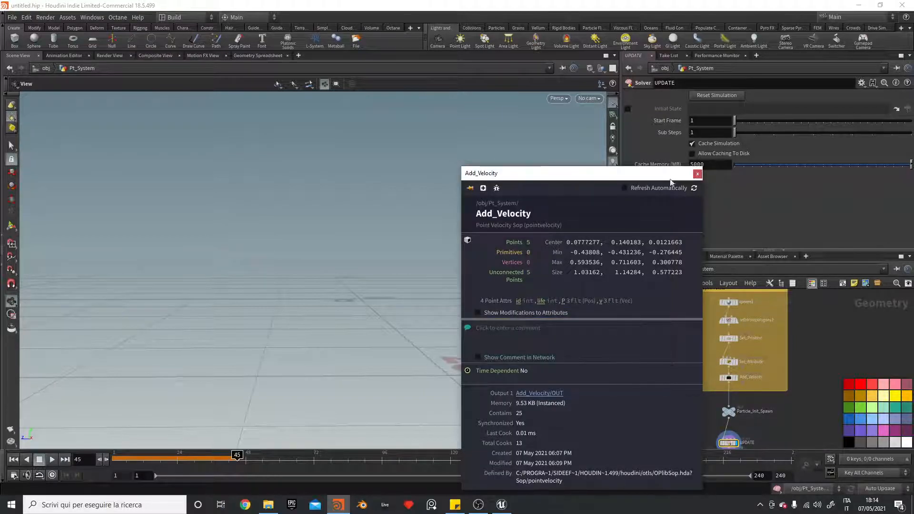
left_click(698, 174)
double_click(727, 442)
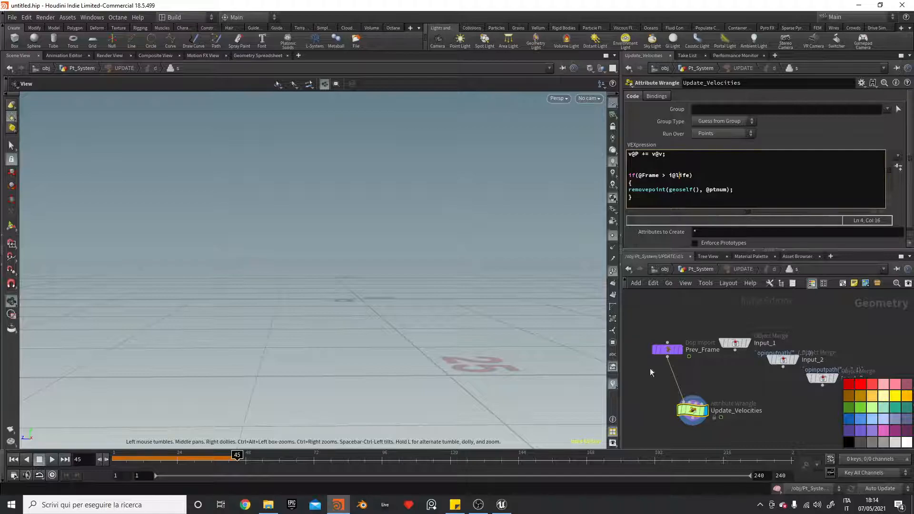
- Return to the Pt_System level and scrub the timeline to check that points are removed as their life expires
left_click(694, 271)
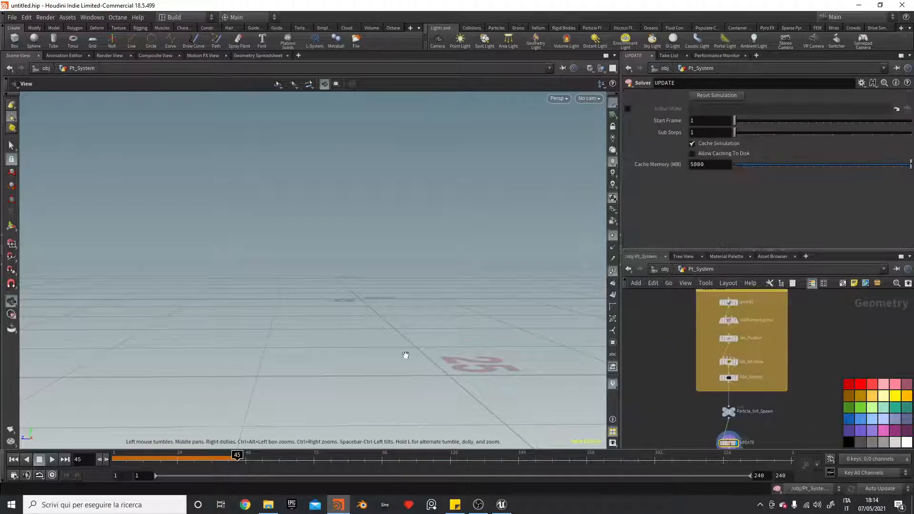
mouse_move(184, 460)
left_mouse_down()
mouse_move(114, 459)
mouse_move(388, 460)
mouse_move(170, 455)
left_mouse_up()
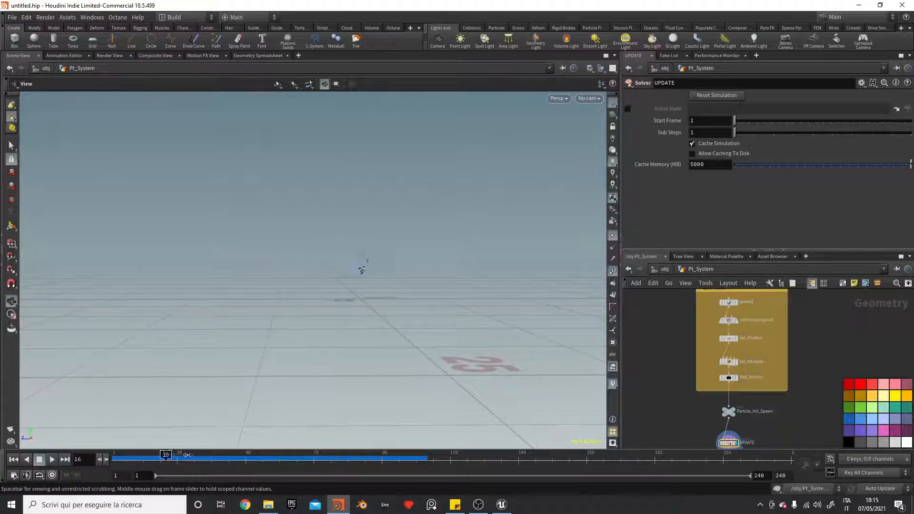
left_click_drag(324, 456, 195, 455)
left_click_drag(349, 457, 351, 456)
- Enclose the UPDATE solver in a network box titled UPDATE and colour the box green
scroll(707, 435, "down", 2)
middle_click_drag(701, 418, 711, 349)
left_click(825, 284)
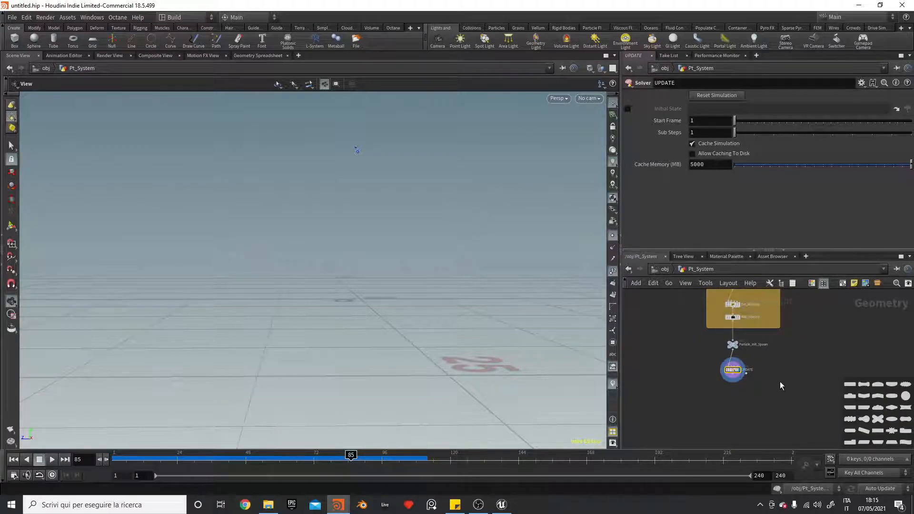
left_click(843, 284)
left_click_drag(762, 375, 778, 383)
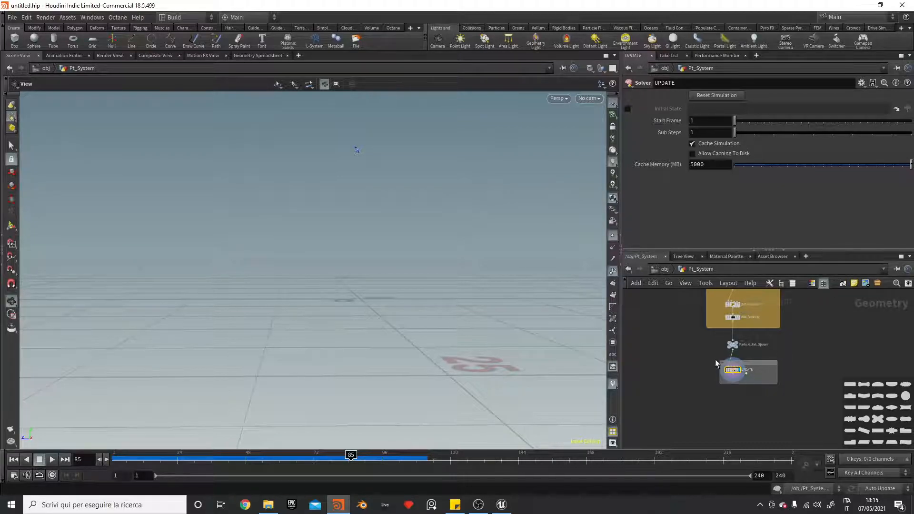
left_click_drag(719, 361, 706, 356)
double_click(724, 360)
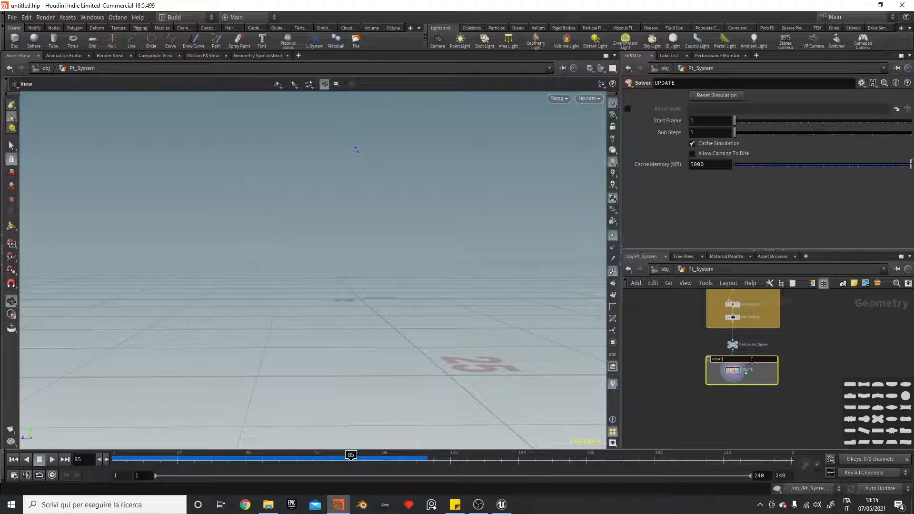
key("Return")
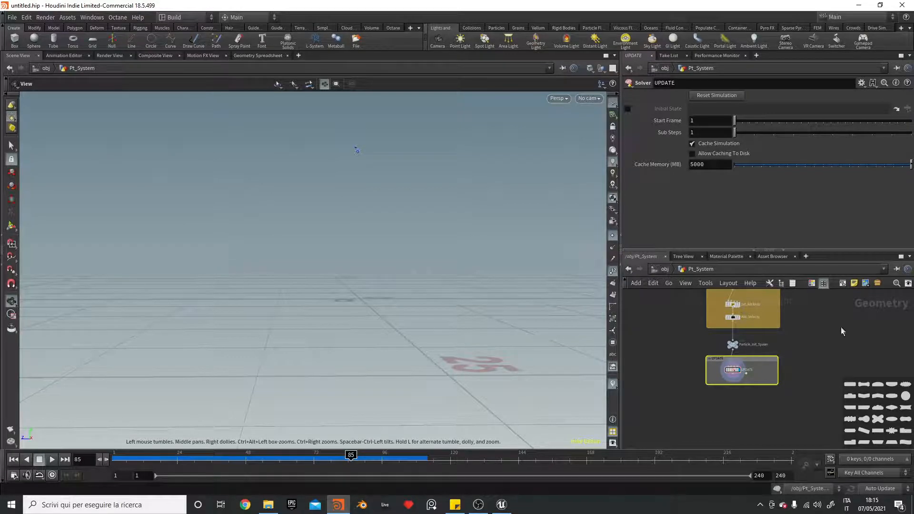
left_click(813, 284)
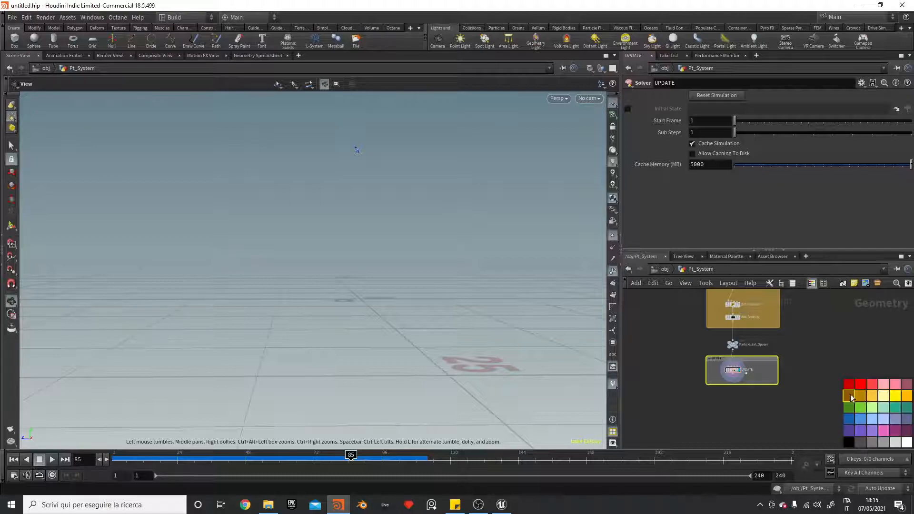
left_click(861, 408)
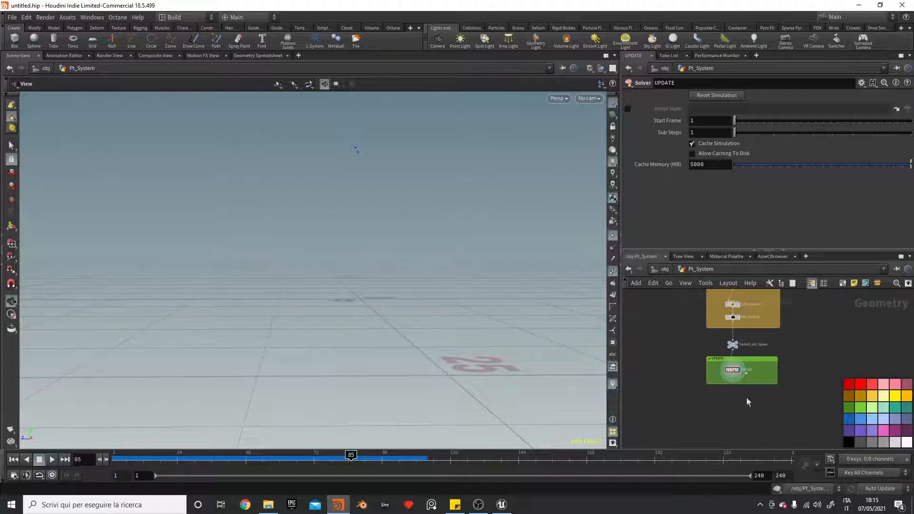
- Add a null node after the UPDATE solver and name it as the particles' death stage
key("Tab")
type("null")
key("Return")
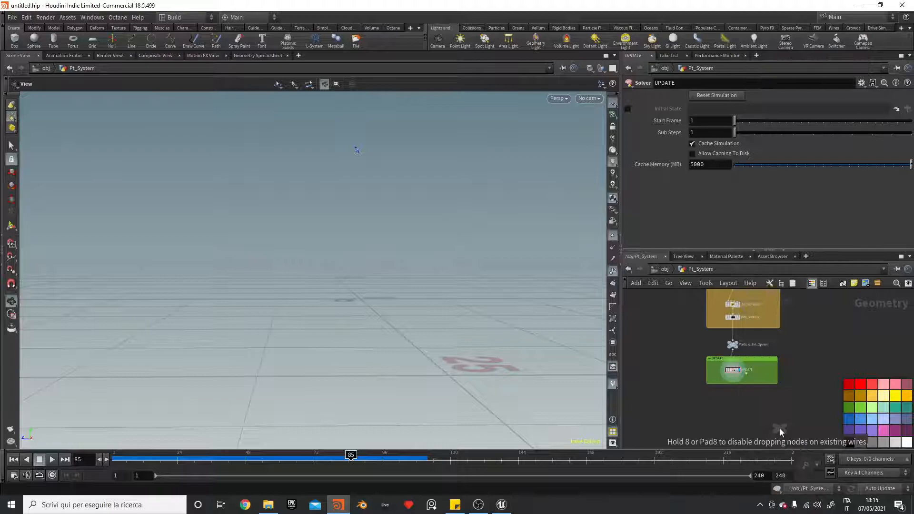
left_click(732, 408)
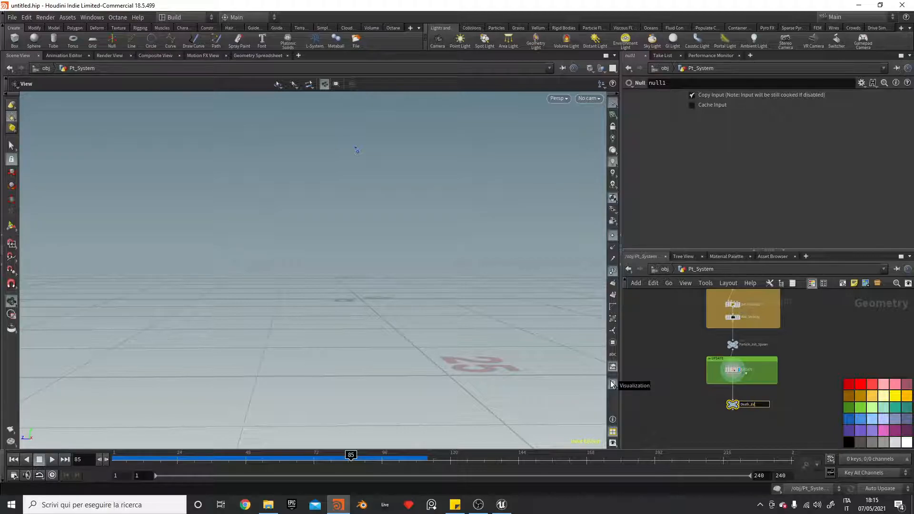
key("Return")
- Colour the death null red and the Particle_Init_Spawn null light pink
left_click(857, 384)
left_click(733, 344)
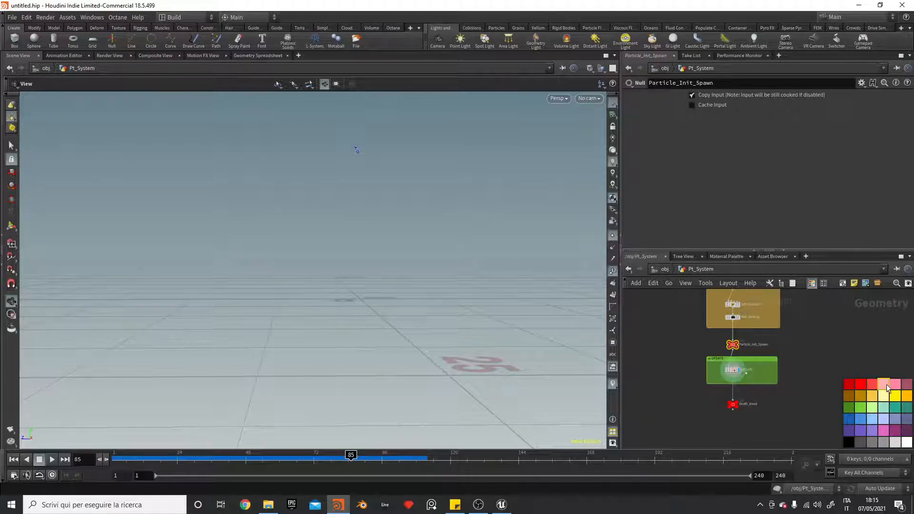
scroll(814, 340, "down", 3)
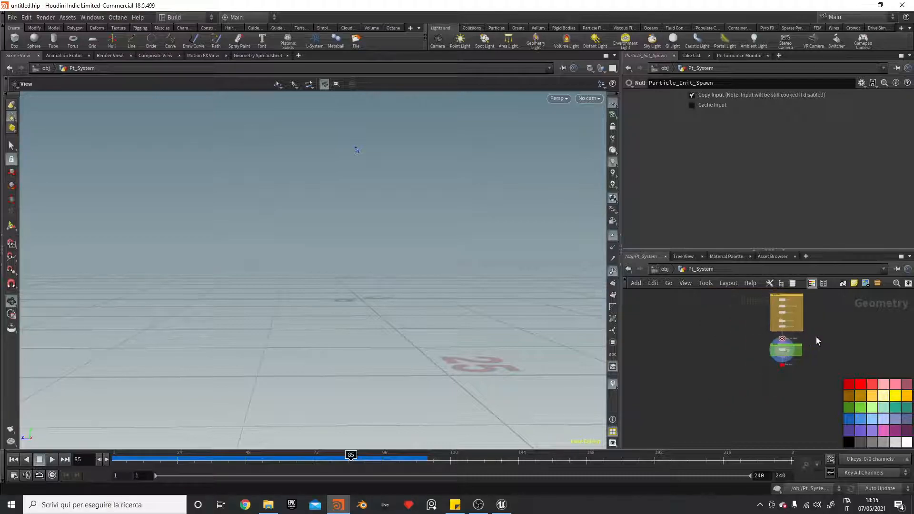
left_click_drag(308, 459, 64, 411)
left_click(12, 17)
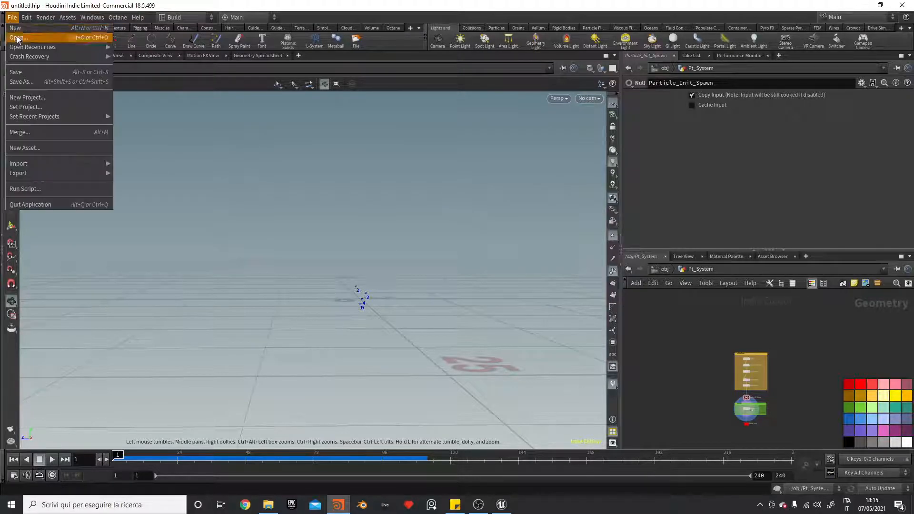
left_click(28, 71)
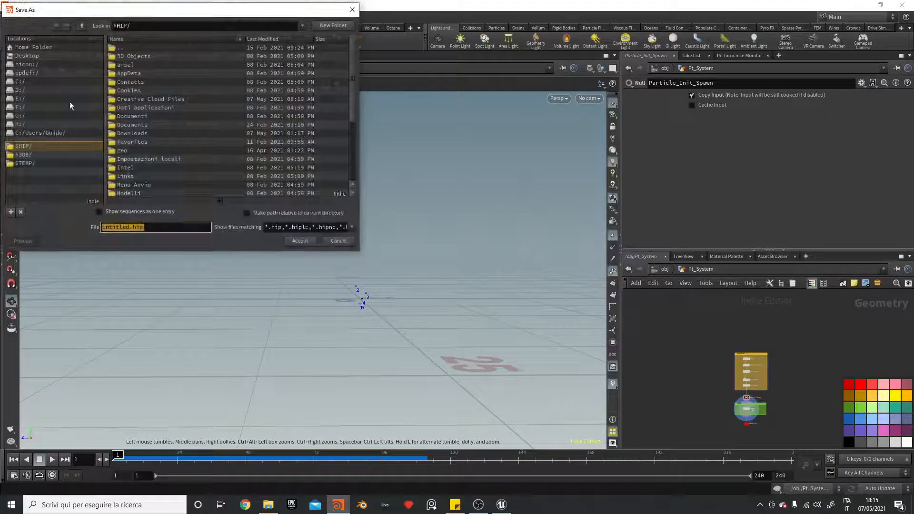
left_click(337, 241)
- Scrub through the timeline to review the points' motion and removal, and return to frame 1
left_click_drag(118, 458, 234, 458)
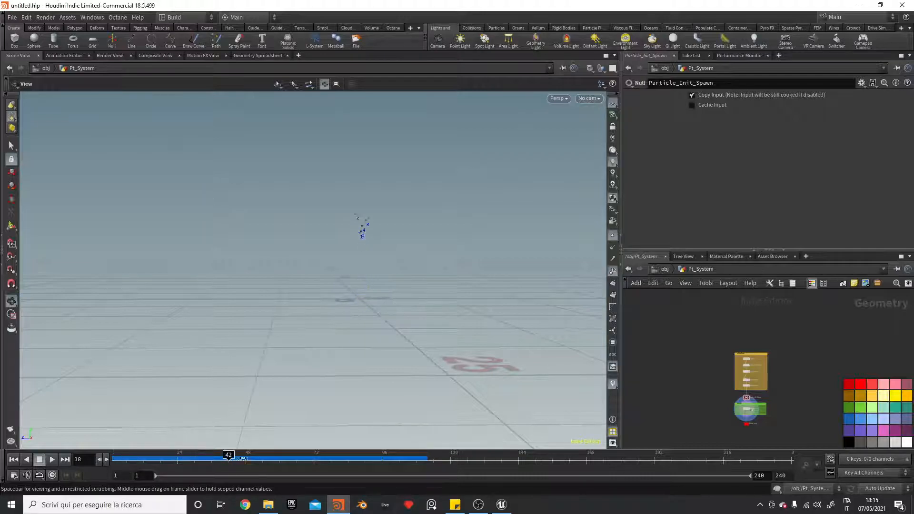
left_click_drag(352, 459, 322, 465)
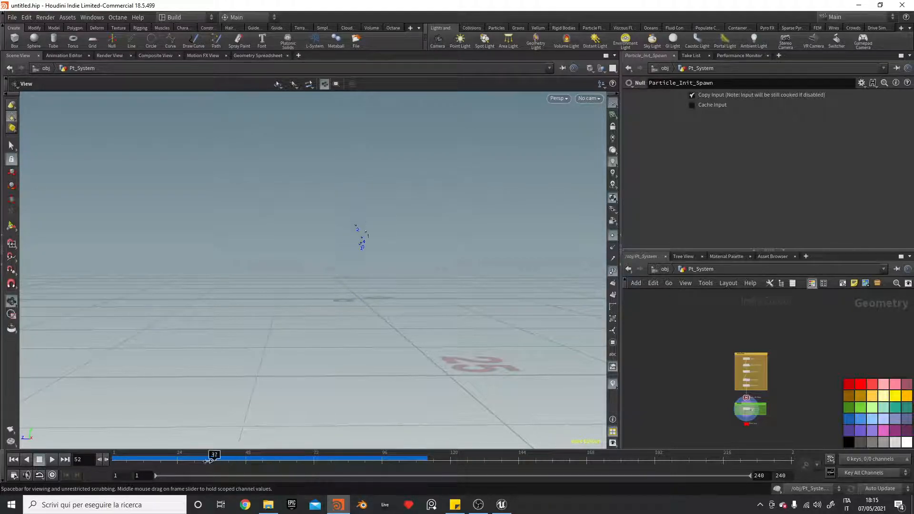
mouse_move(102, 459)
left_mouse_down()
mouse_move(307, 460)
mouse_move(113, 460)
left_mouse_up()
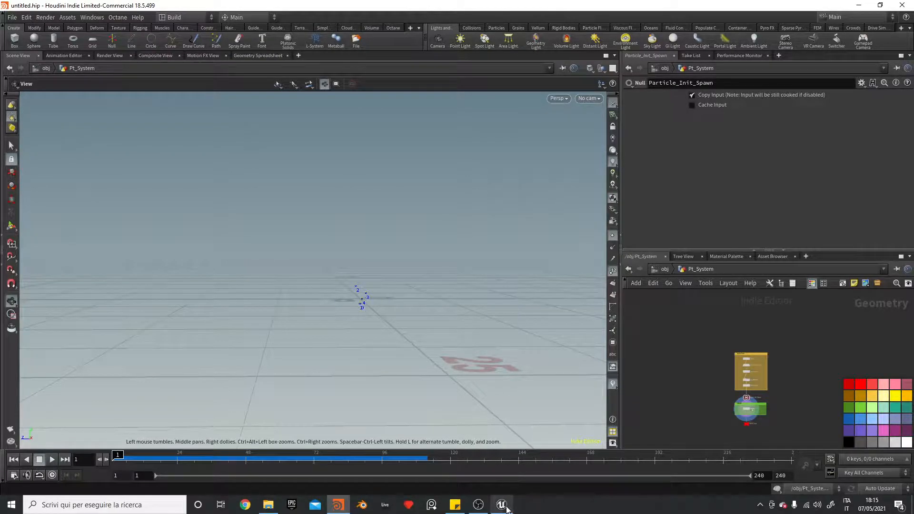
- Switch to Unreal Editor and create a new folder named Particle_System in the Content directory
left_click(504, 506)
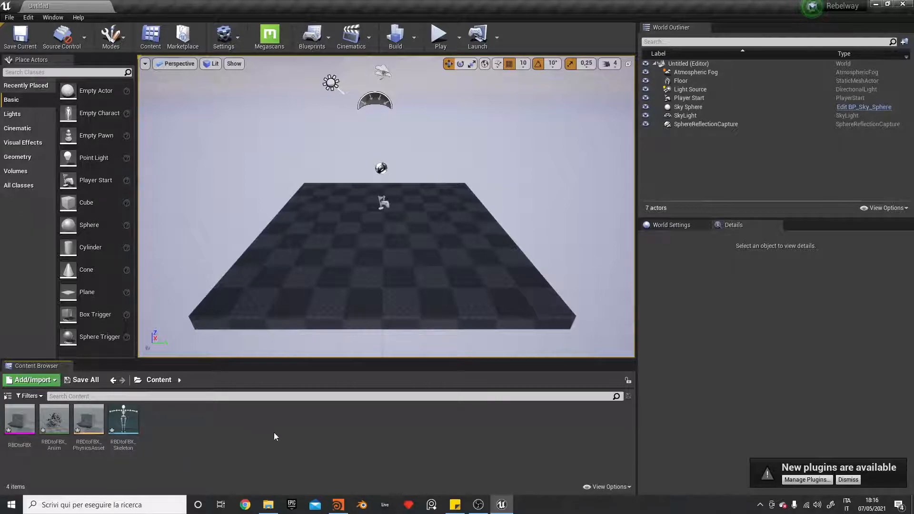
right_click(242, 431)
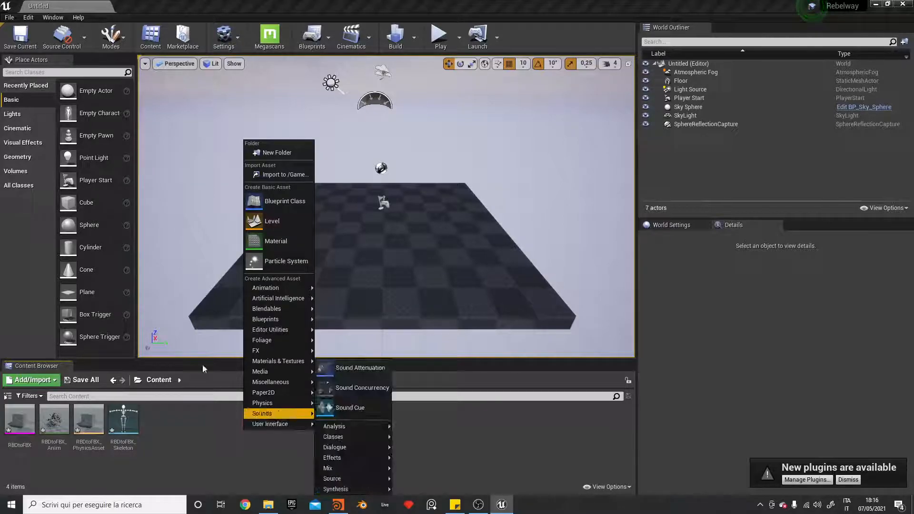
left_click(275, 151)
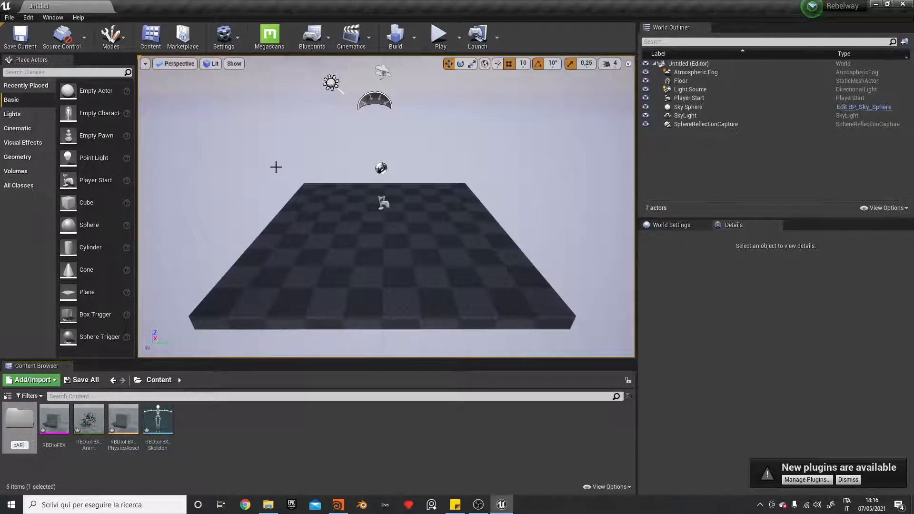
type("pARTICLE")
key("BackSpace")
key("BackSpace")
key("BackSpace")
key("BackSpace")
key("BackSpace")
key("BackSpace")
key("BackSpace")
key("BackSpace")
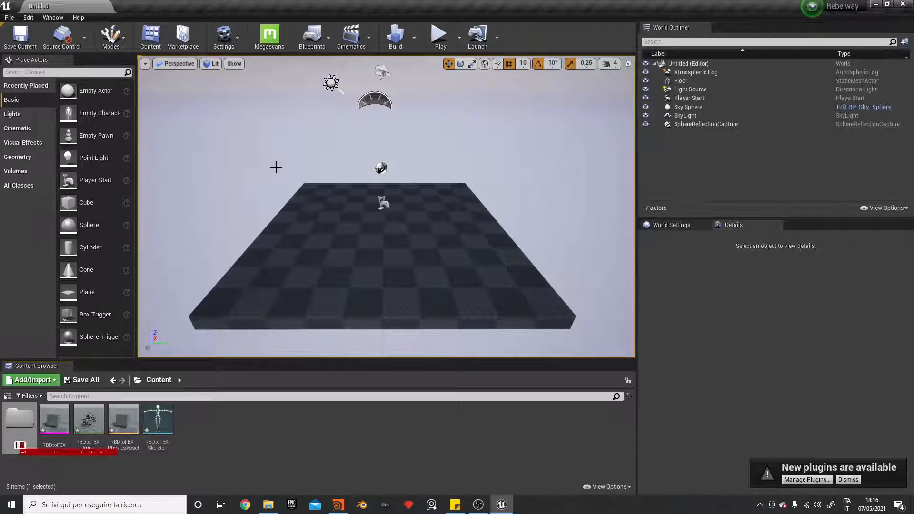
type("Partic")
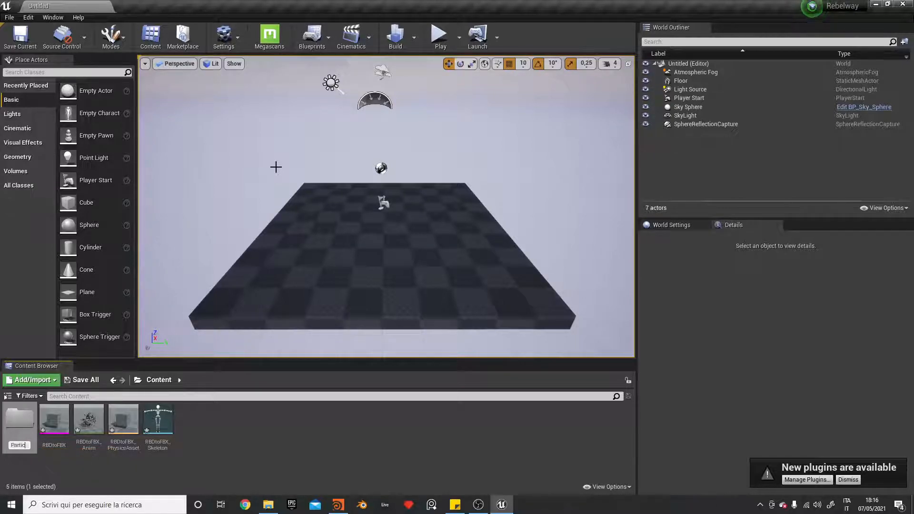
type("le_System")
key("Return")
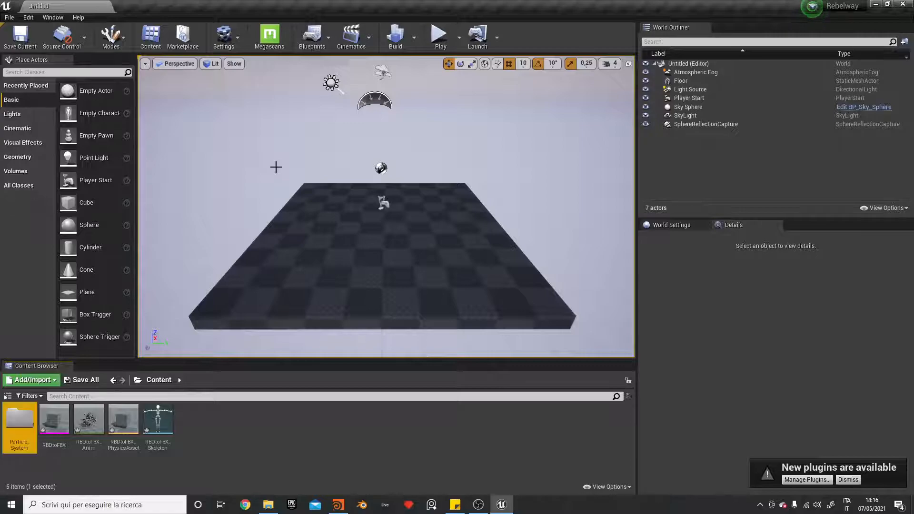
- Inside the Particle_System folder, create a Niagara system that contains an emitter from the Fountain template
double_click(19, 421)
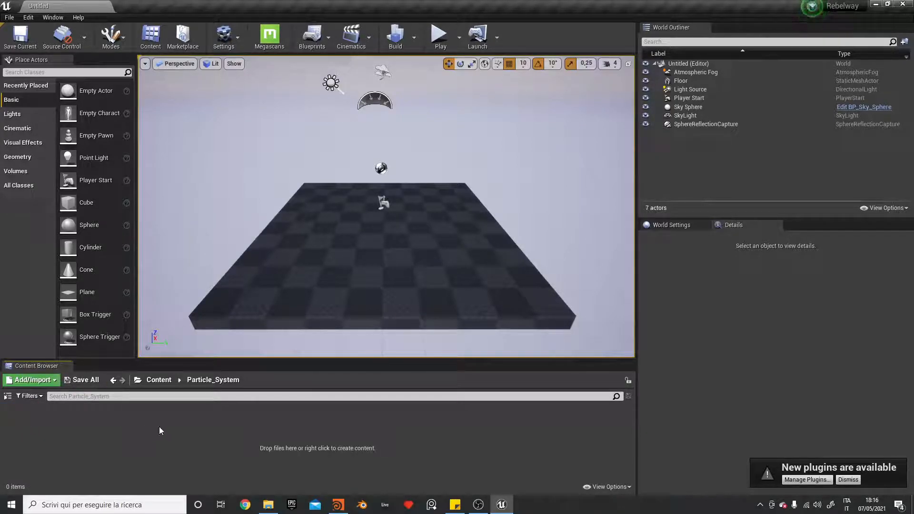
right_click(162, 428)
mouse_move(185, 352)
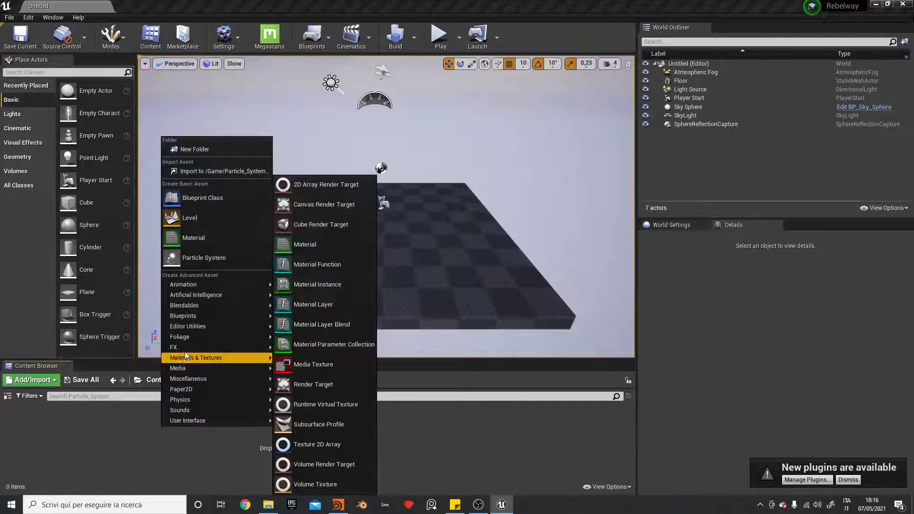
left_click(335, 482)
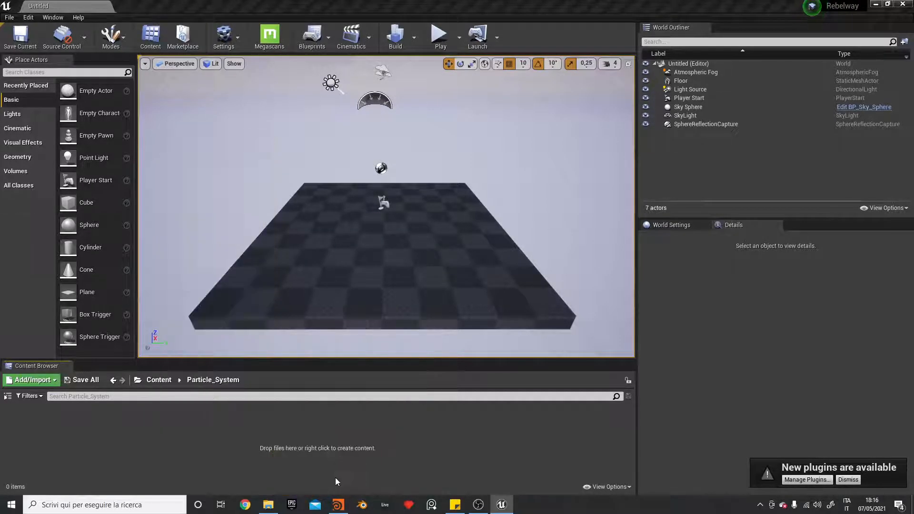
left_click(464, 390)
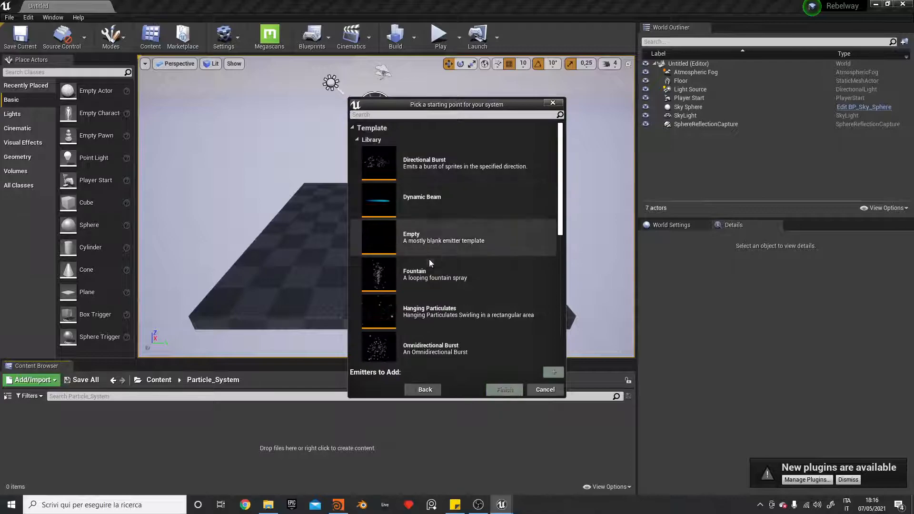
left_click(430, 273)
left_click(554, 373)
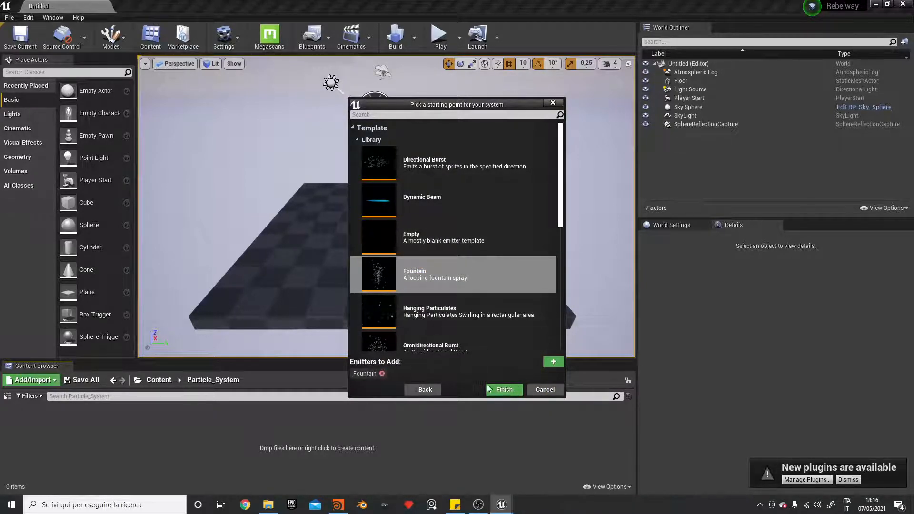
left_click(503, 390)
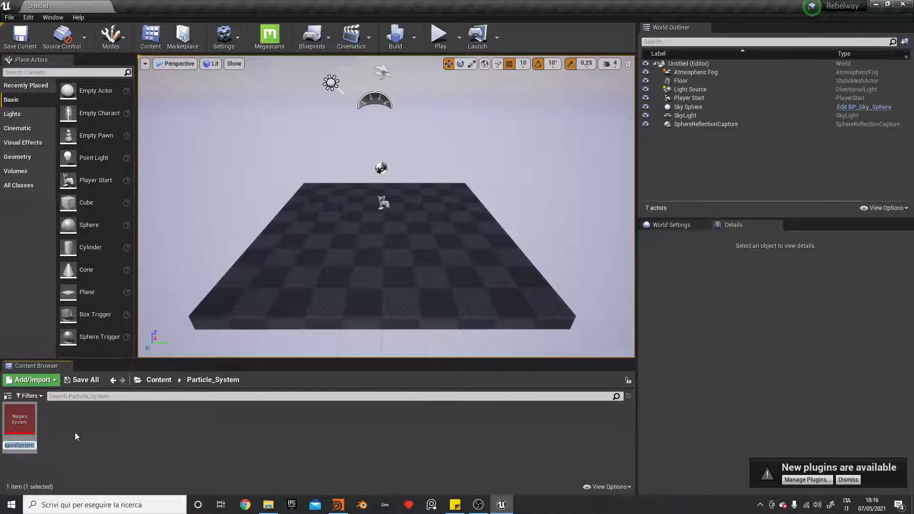
- Place the Niagara system in the level above the floor, and open it in a maximized editor with its Fountain emitter selected
left_click_drag(19, 419, 382, 187)
double_click(18, 418)
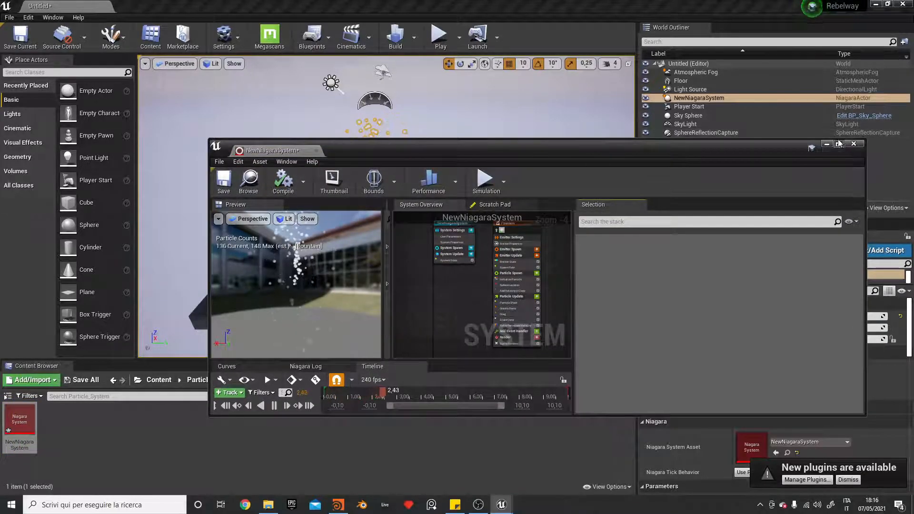
left_click(840, 146)
right_click_drag(428, 137, 419, 210)
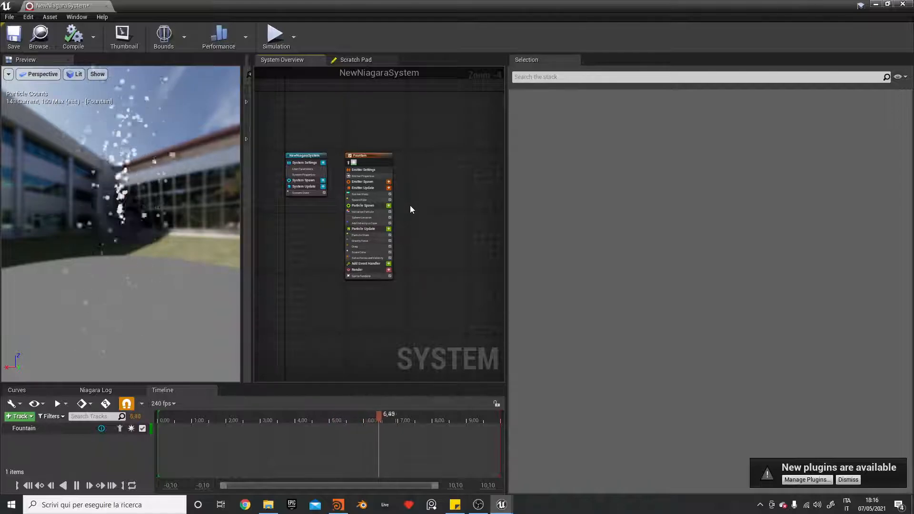
scroll(410, 204, "up", 4)
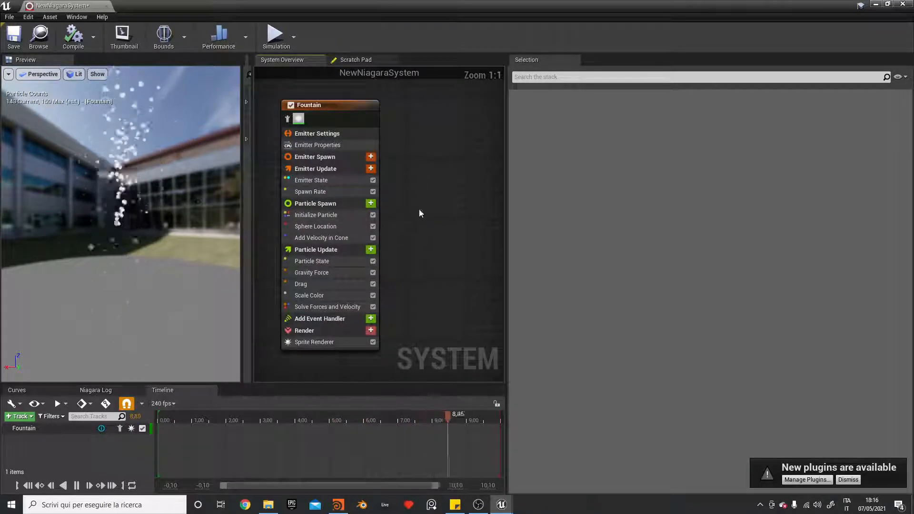
left_click_drag(333, 117, 355, 107)
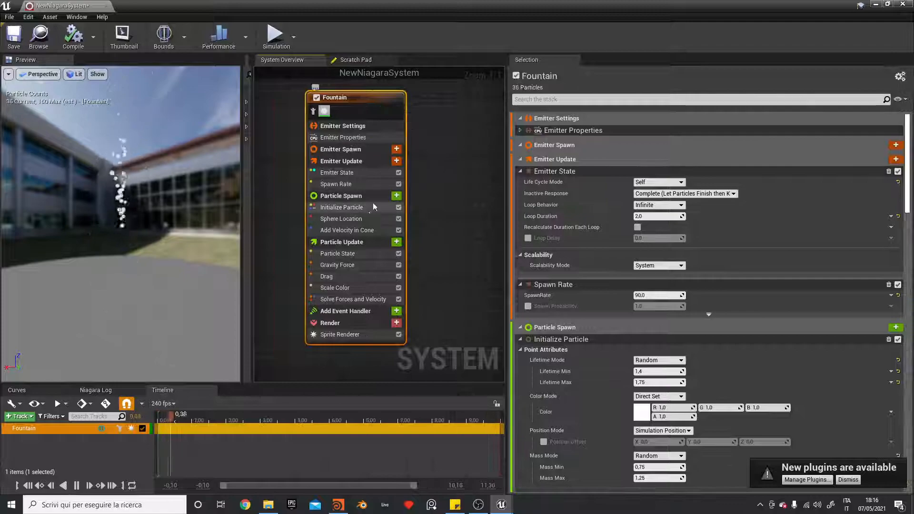
mouse_move(378, 257)
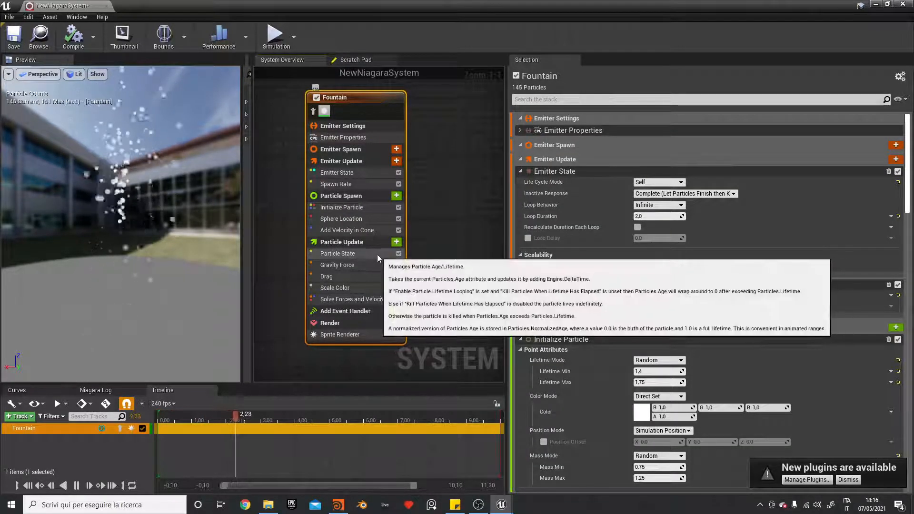
- Delete the Spawn Rate, Sphere Location and Gravity Force modules from the Fountain emitter
left_click(380, 186)
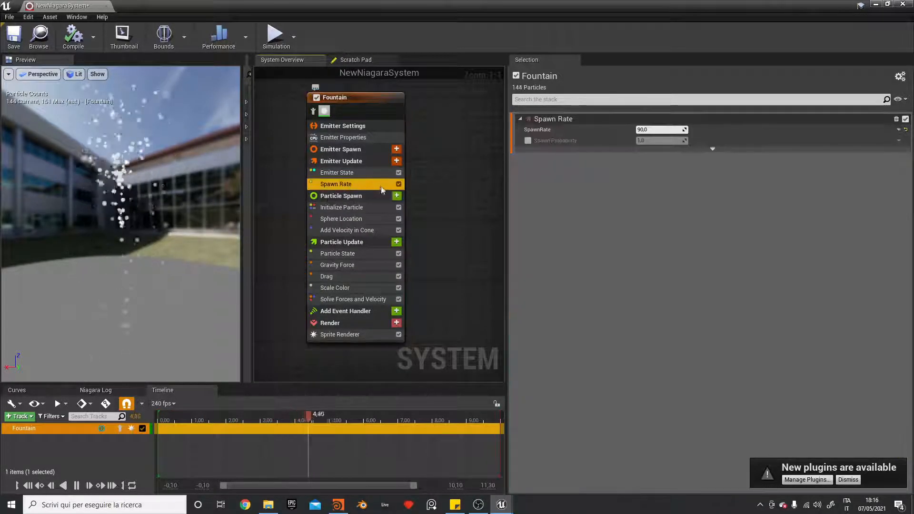
key("Delete")
left_click(355, 210)
key("Delete")
left_click(358, 210)
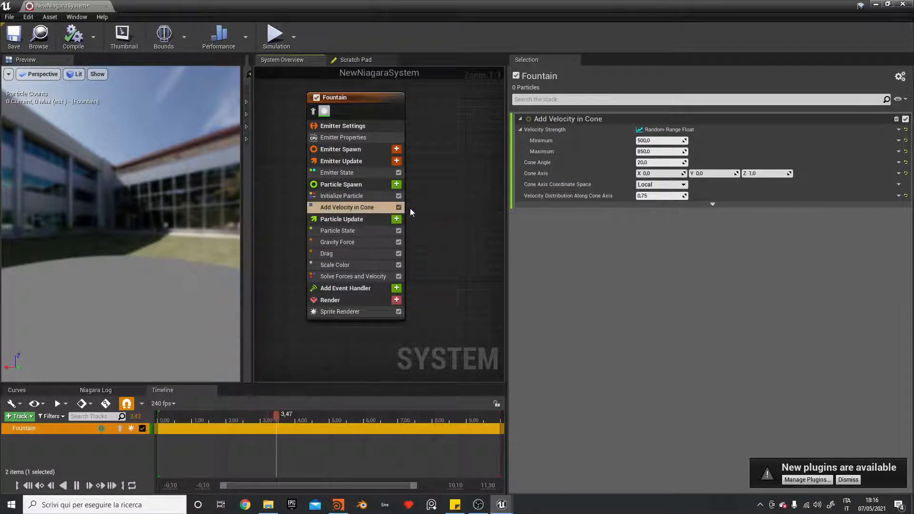
left_click(364, 232)
left_click(361, 243)
key("Delete")
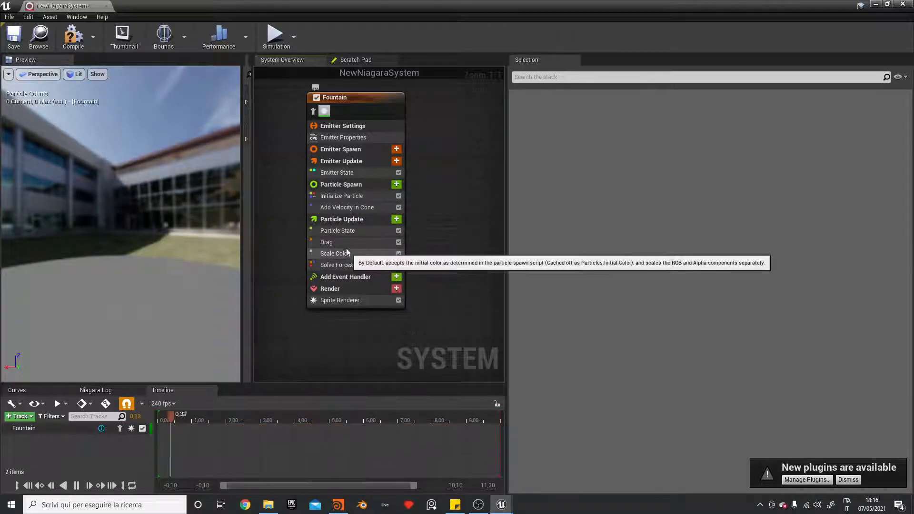
- Delete the Add Velocity in Cone, Drag and Scale Color modules from the Fountain emitter
left_click(362, 209)
key("Delete")
left_click(355, 231)
key("Delete")
left_click(355, 230)
key("Delete")
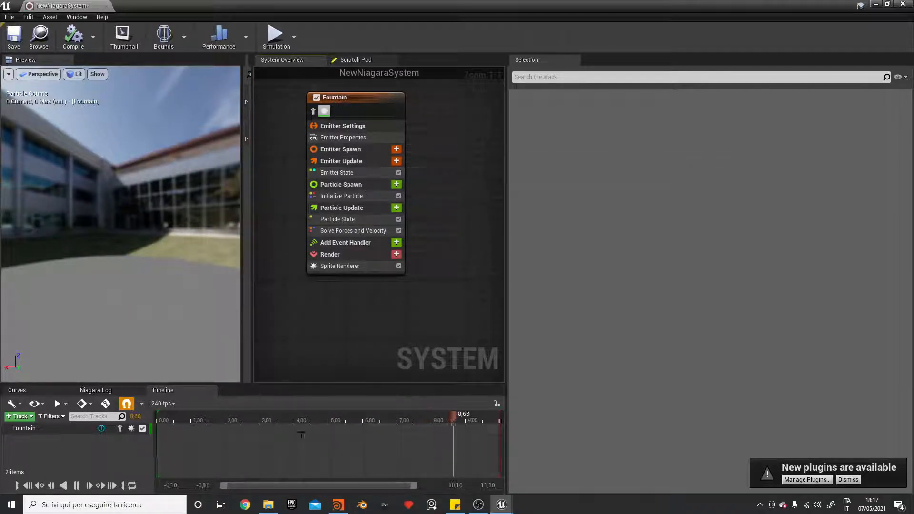
- Switch to Houdini and review the Spawn State nodes, displaying Set_Position and its scatter parameters
left_click(338, 505)
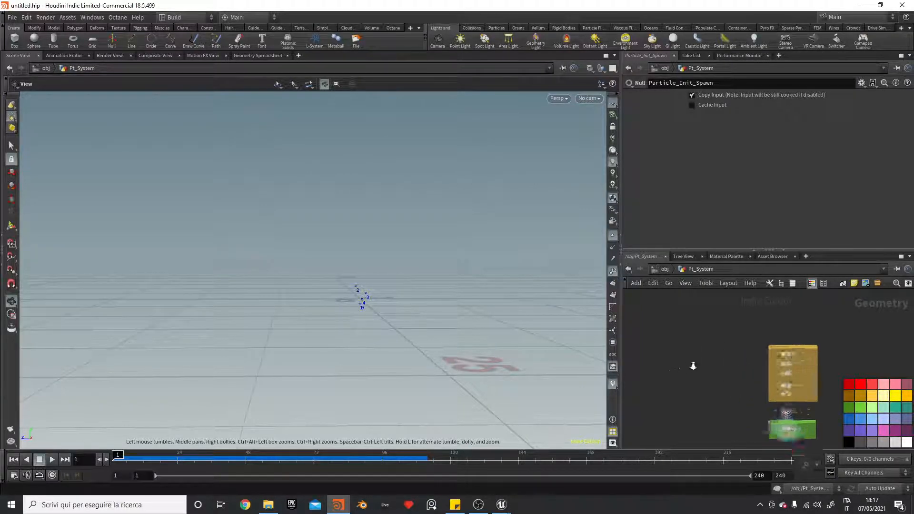
scroll(745, 350, "up", 6)
middle_click_drag(693, 362, 669, 342)
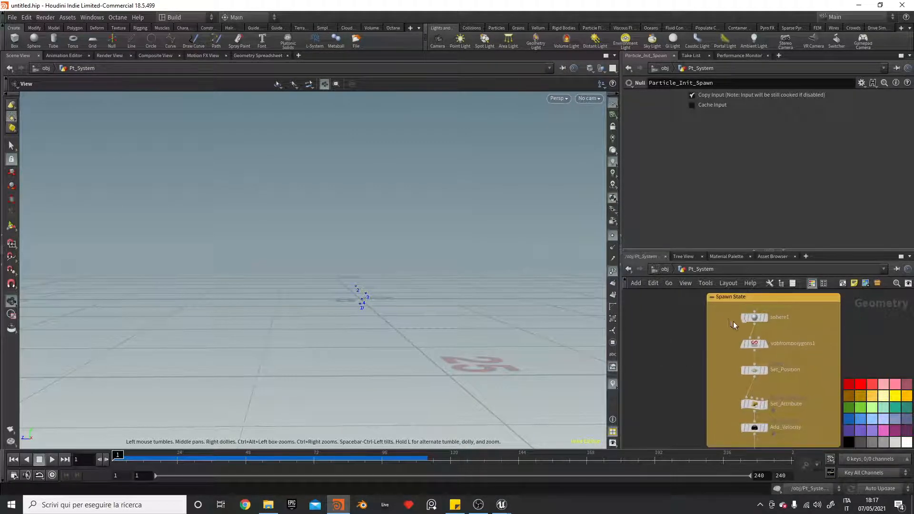
left_click(767, 317)
left_click(764, 344)
left_click(765, 370)
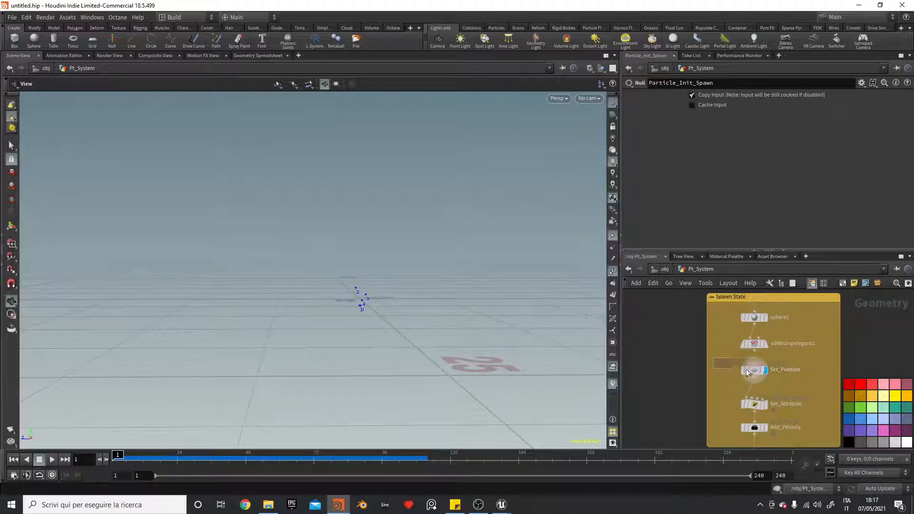
left_click(750, 370)
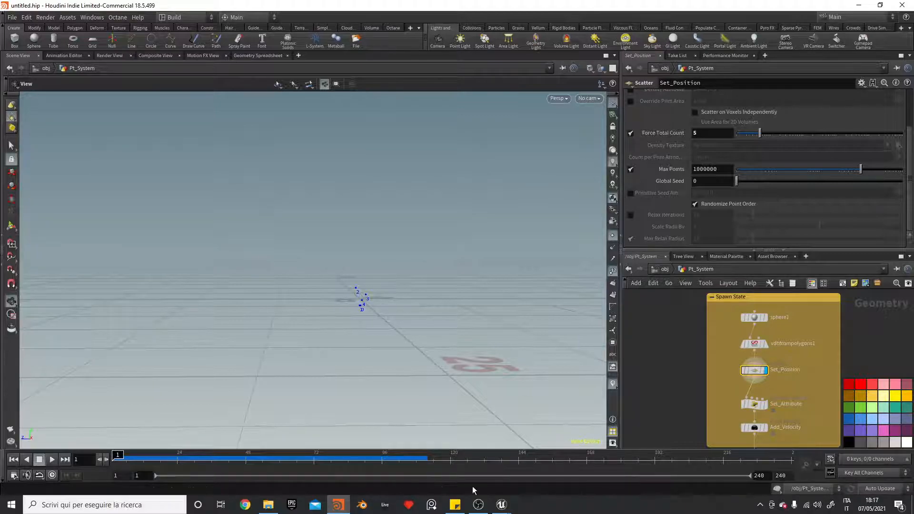
- Display the UPDATE solver's output and scrub the timeline to frame 51 to review the points' motion and removal
scroll(785, 368, "down", 3)
middle_click_drag(840, 367, 771, 352)
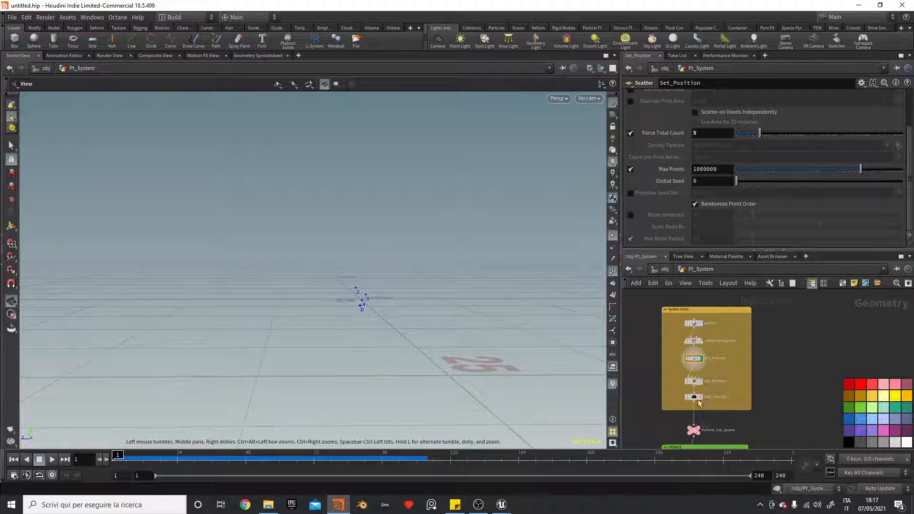
scroll(819, 419, "down", 2)
middle_click_drag(784, 420, 788, 355)
scroll(791, 381, "up", 3)
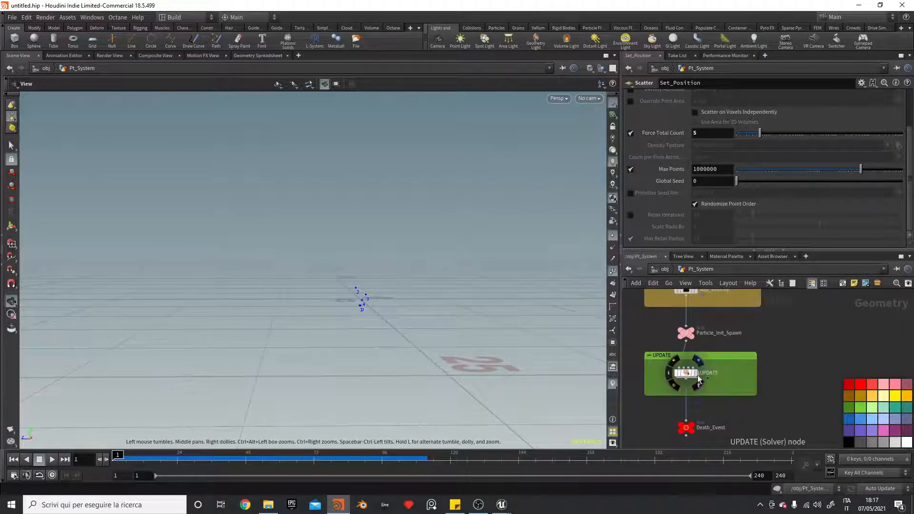
left_click_drag(121, 455, 369, 458)
mouse_move(257, 459)
left_mouse_down()
mouse_move(337, 458)
mouse_move(255, 455)
left_mouse_up()
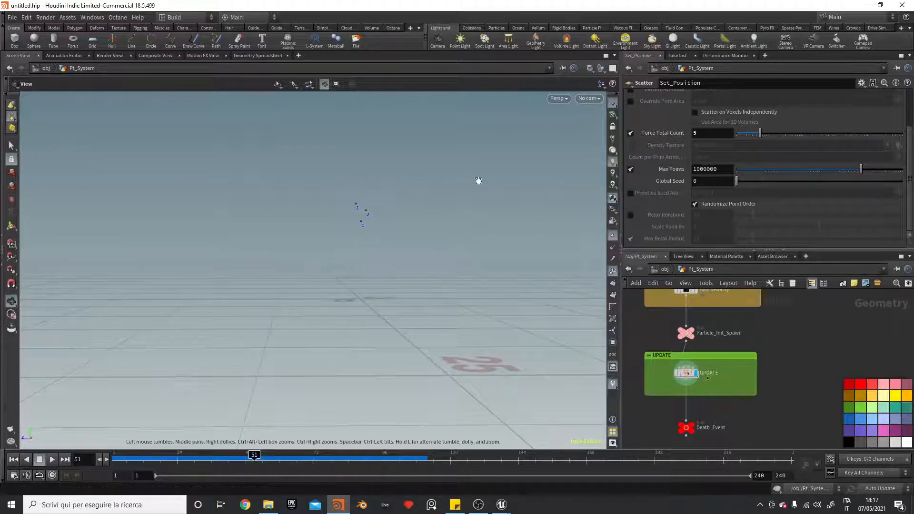
- Switch to the NewNiagaraSystem editor, add a Spawn Burst Instantaneous module to Emitter Update with spawn count 4, and park the playhead at 0.68
mouse_move(502, 505)
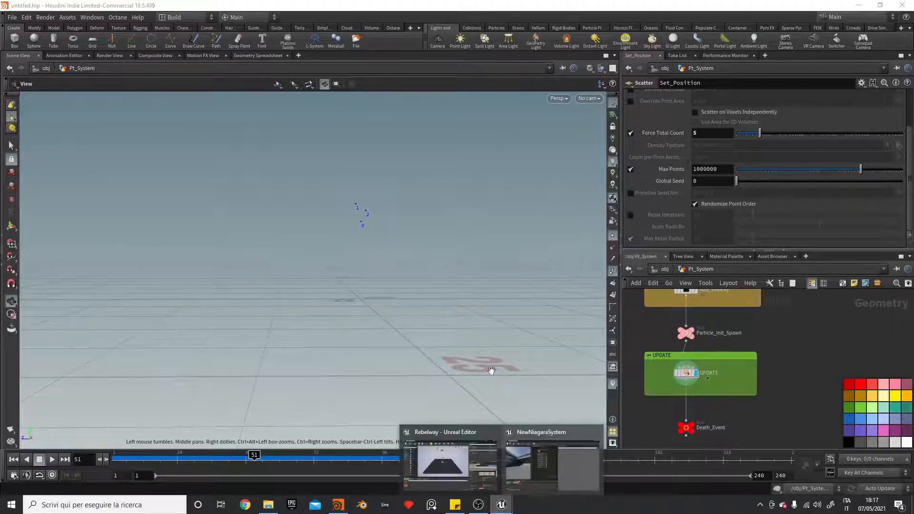
left_click(552, 464)
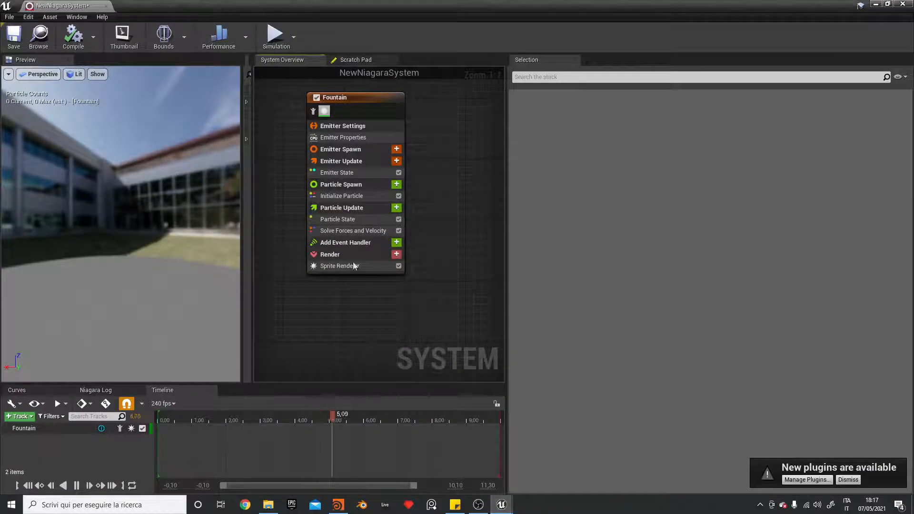
left_click(396, 150)
type("spawn bu")
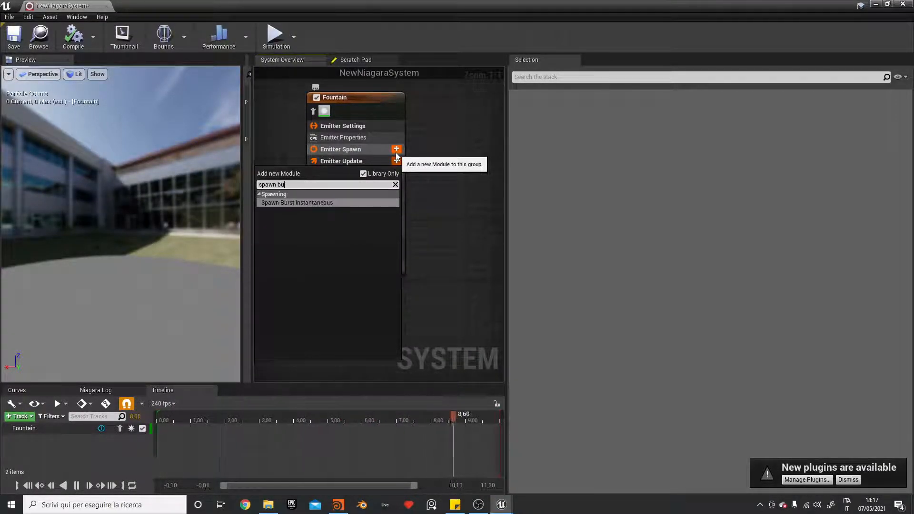
key("Return")
left_click(648, 129)
type("4")
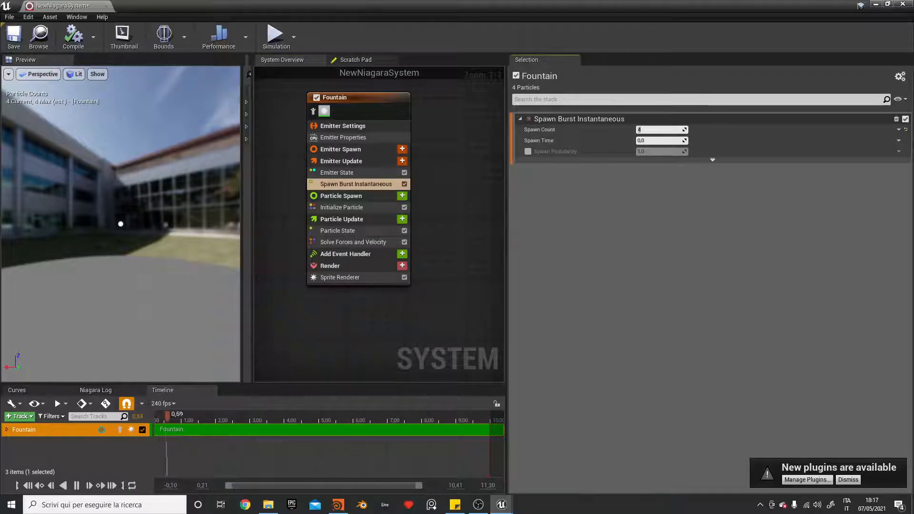
left_click_drag(177, 416, 197, 415)
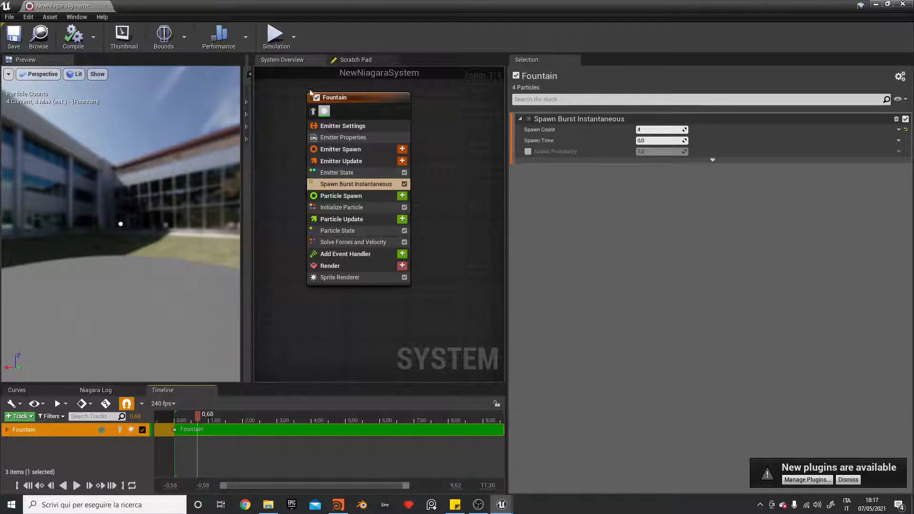
- Examine the Set_Attribute wrangle's life settings in Houdini and compare them with the Initialize Particle module in the Niagara editor
left_click(338, 504)
middle_click_drag(841, 302, 799, 403)
left_click(704, 365)
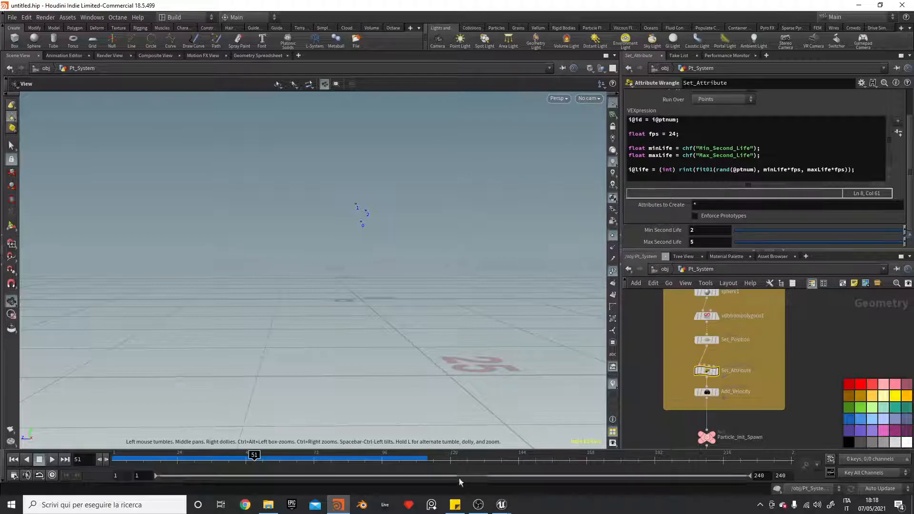
left_click(450, 459)
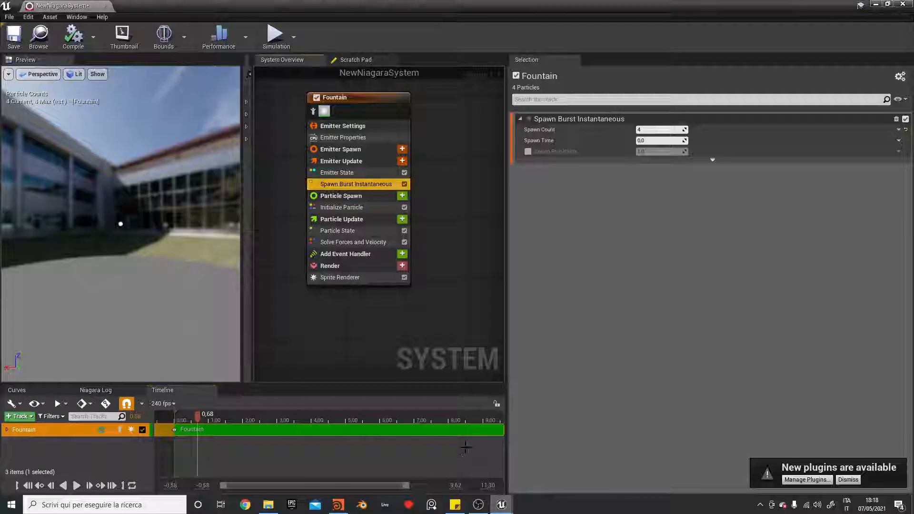
left_click(375, 173)
left_click(356, 207)
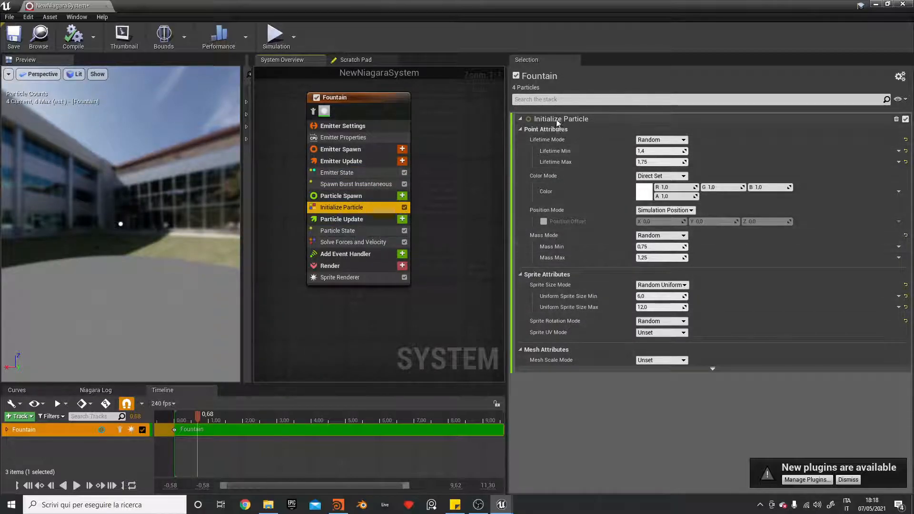
- Switch to Houdini and rename the Set_Attribute wrangle node as Initialize_Particles
left_click(338, 506)
double_click(733, 374)
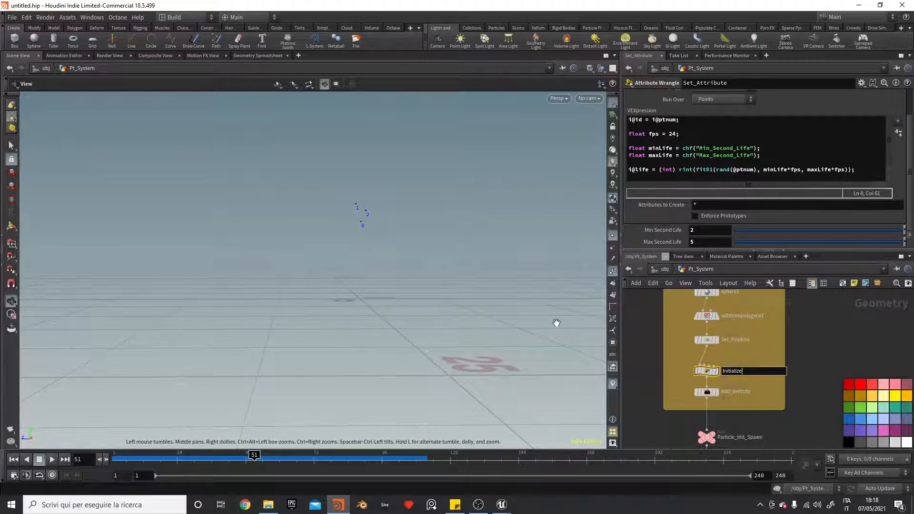
type("Initialize_Particles")
key("Return")
- In the Niagara editor, set the Initialize Particle lifetime to minimum 2 and maximum 5, and scrub back to the start
mouse_move(501, 504)
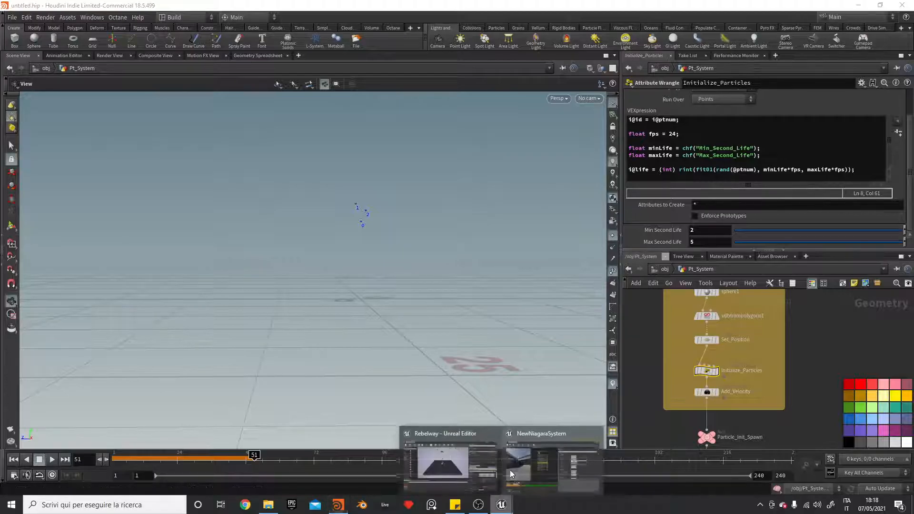
left_click(464, 459)
left_click(653, 151)
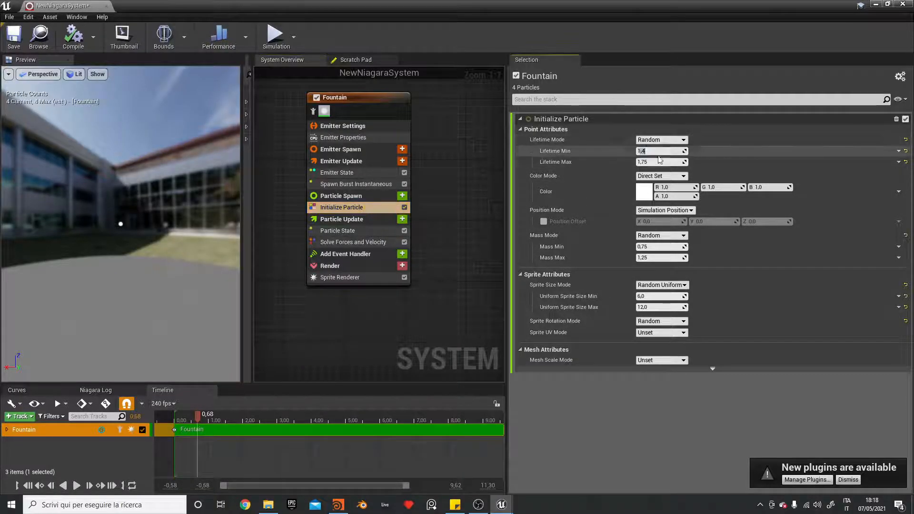
type("2")
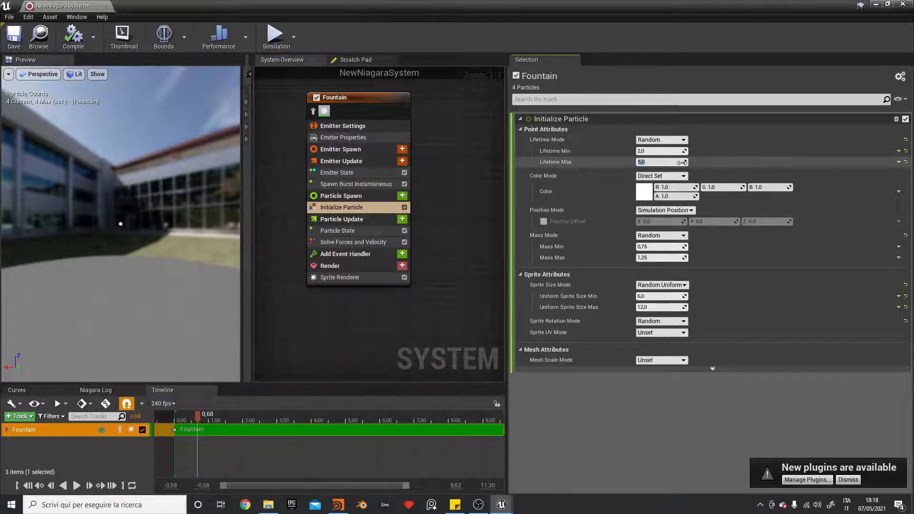
left_click_drag(212, 428, 181, 408)
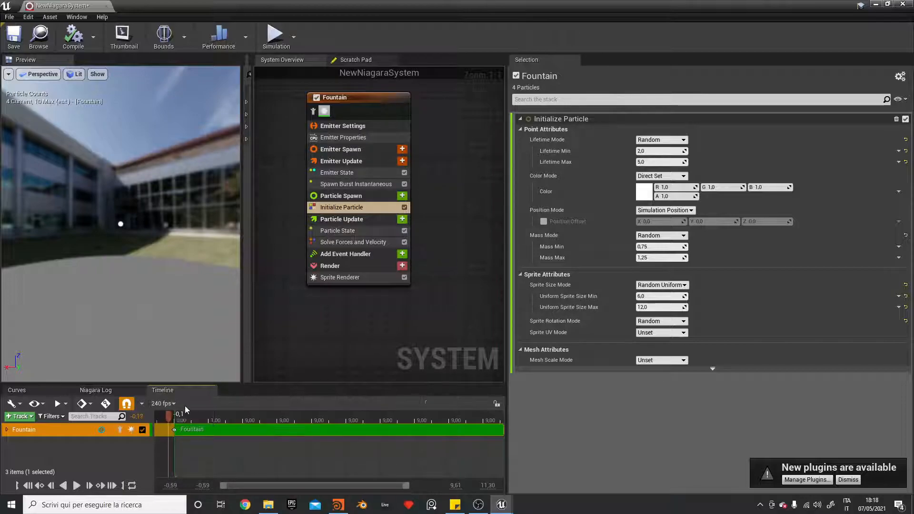
- Scrub across the loop boundary and examine how the Emitter State loop settings and Spawn Burst Instantaneous affect particle spawning
left_click_drag(308, 414, 241, 413)
left_click(362, 173)
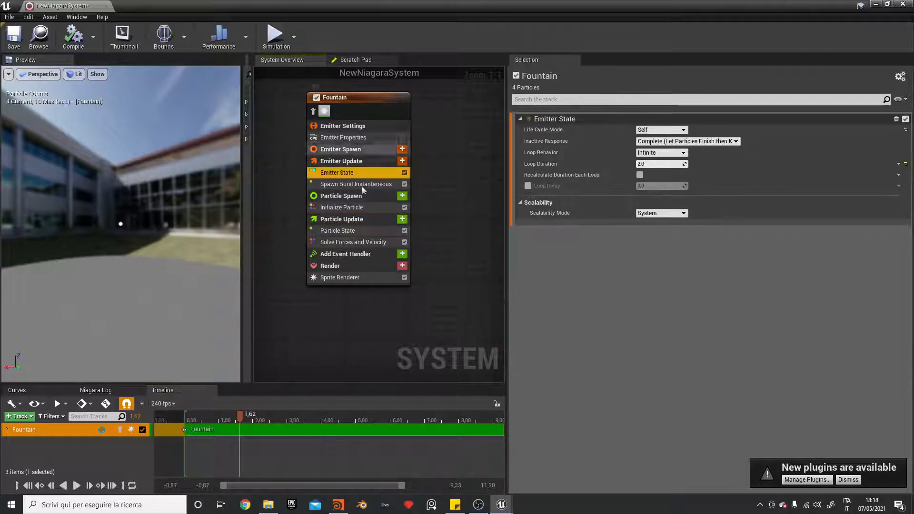
mouse_move(203, 416)
left_mouse_down()
mouse_move(174, 416)
mouse_move(212, 418)
left_mouse_up()
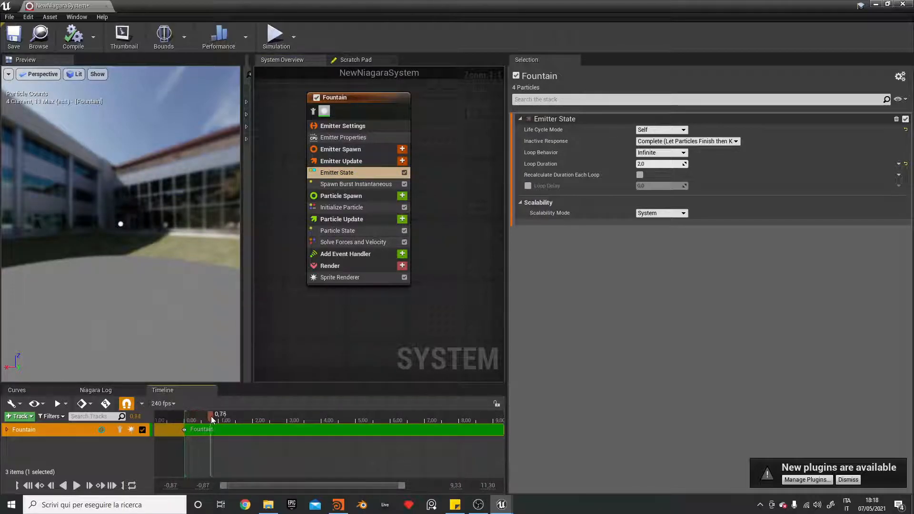
left_click_drag(294, 415, 146, 411)
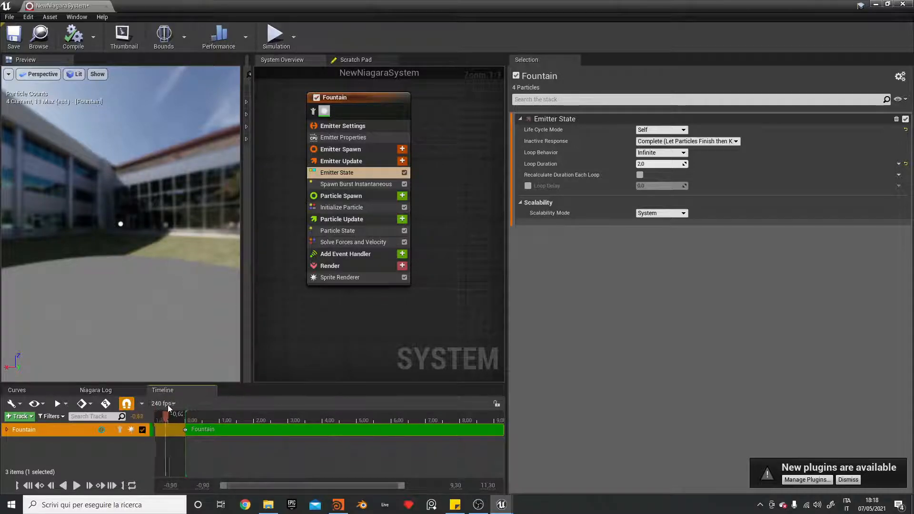
left_click(395, 183)
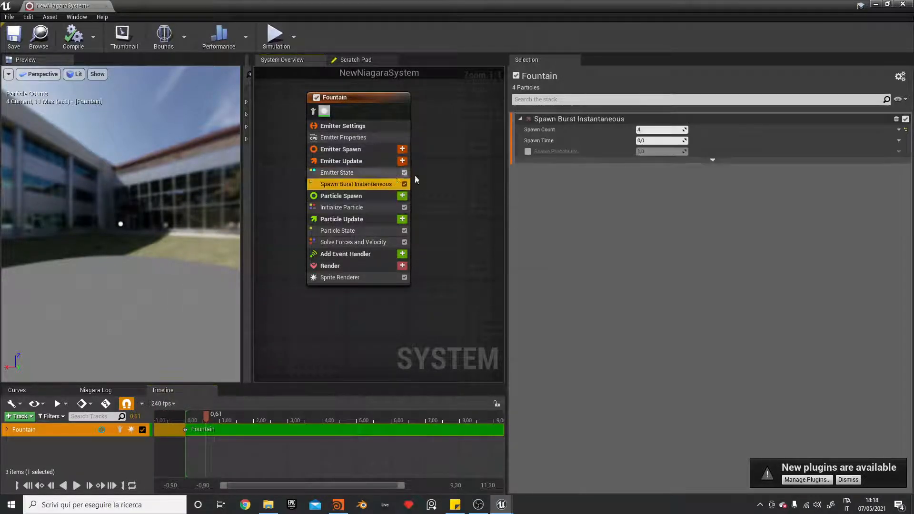
left_click_drag(206, 415, 142, 420)
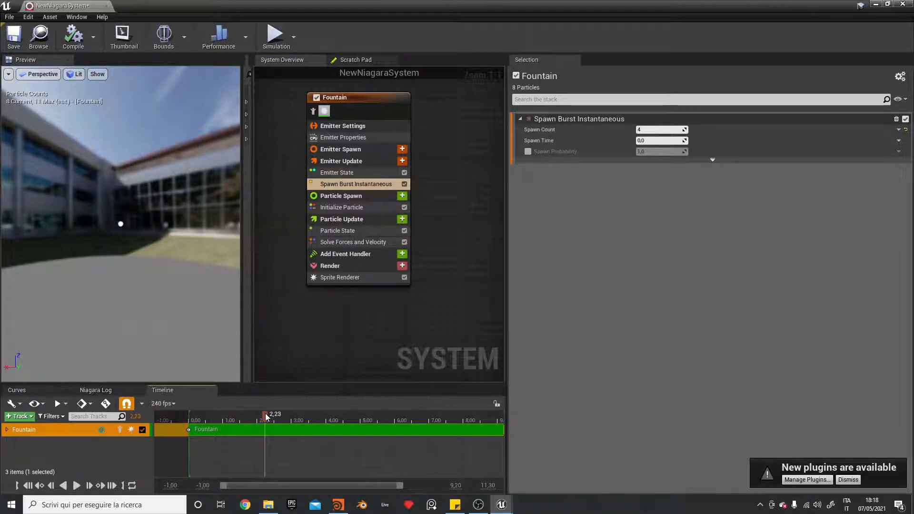
left_click_drag(213, 419, 238, 420)
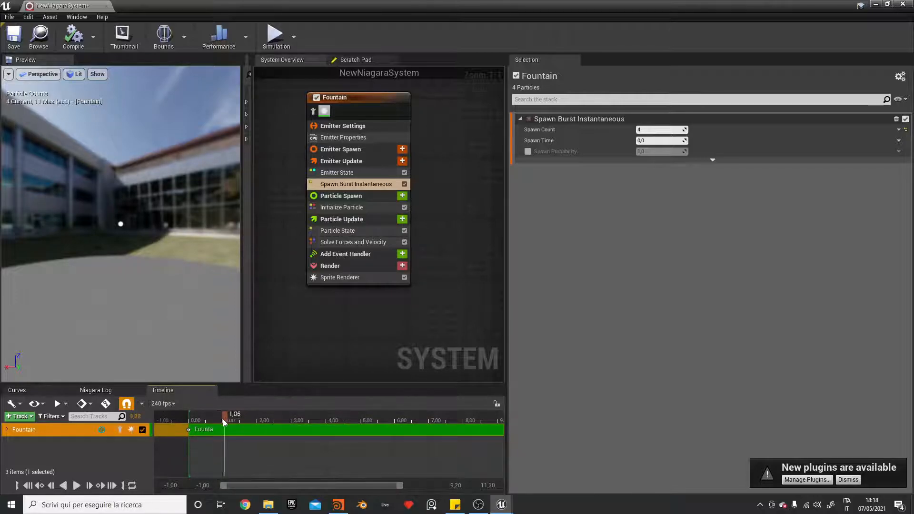
left_click(366, 172)
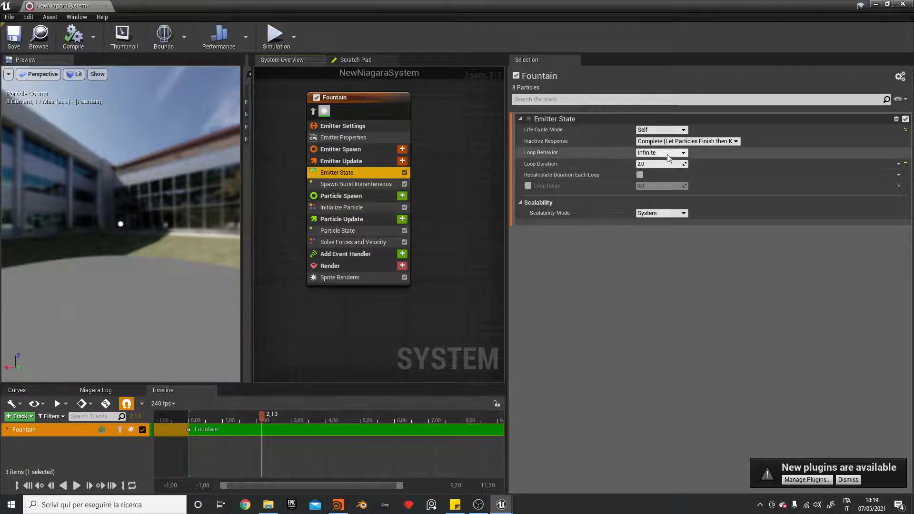
left_click_drag(246, 424, 182, 421)
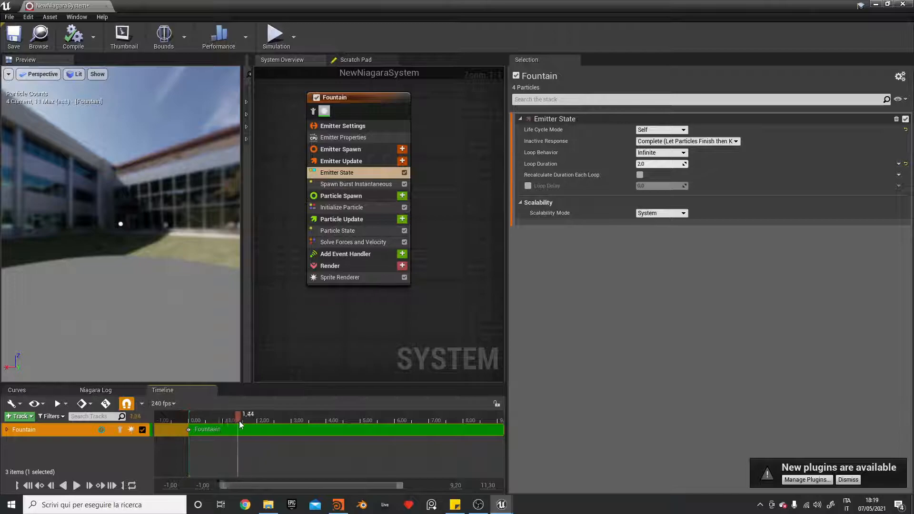
- Set the Emitter State loop behavior to Once and scrub the timeline to check the particles' spawning and death
left_click_drag(299, 422, 226, 419)
left_click(666, 154)
left_click(655, 169)
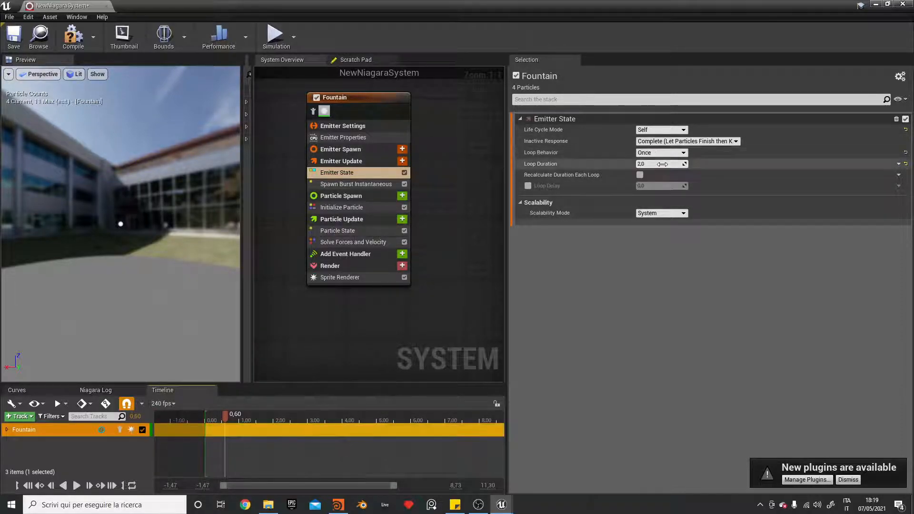
left_click_drag(224, 414, 176, 419)
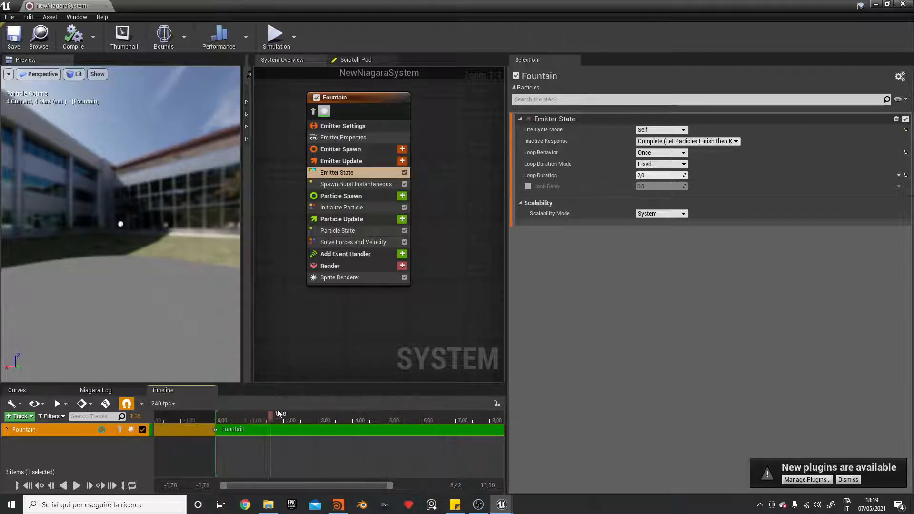
left_click_drag(284, 420, 406, 402)
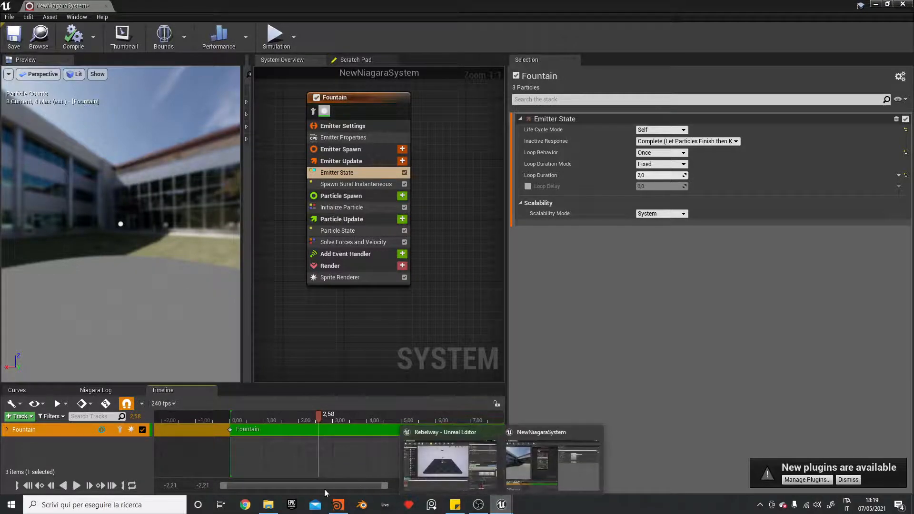
- Switch to Houdini, scrub the point system's animation to review its behavior, and return to the Niagara editor
left_click(337, 505)
mouse_move(221, 460)
left_mouse_down()
mouse_move(116, 455)
mouse_move(227, 449)
left_mouse_up()
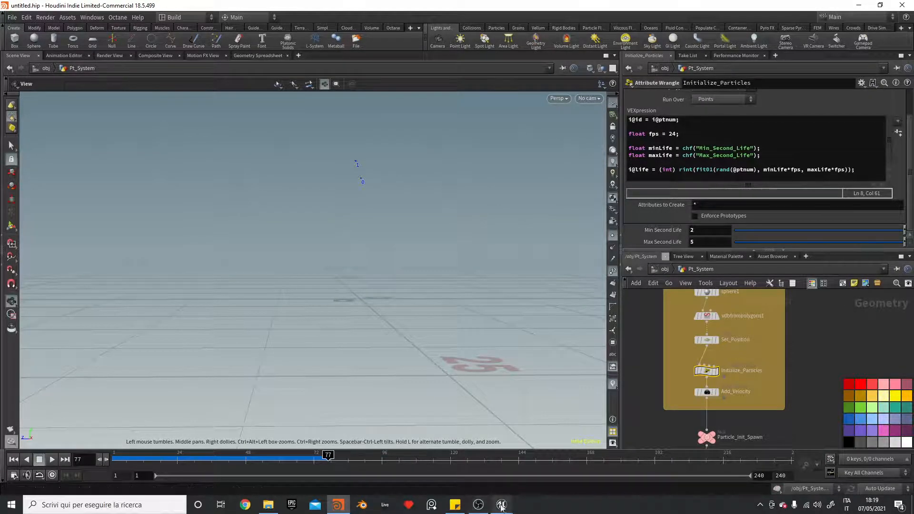
mouse_move(502, 505)
left_click(448, 457)
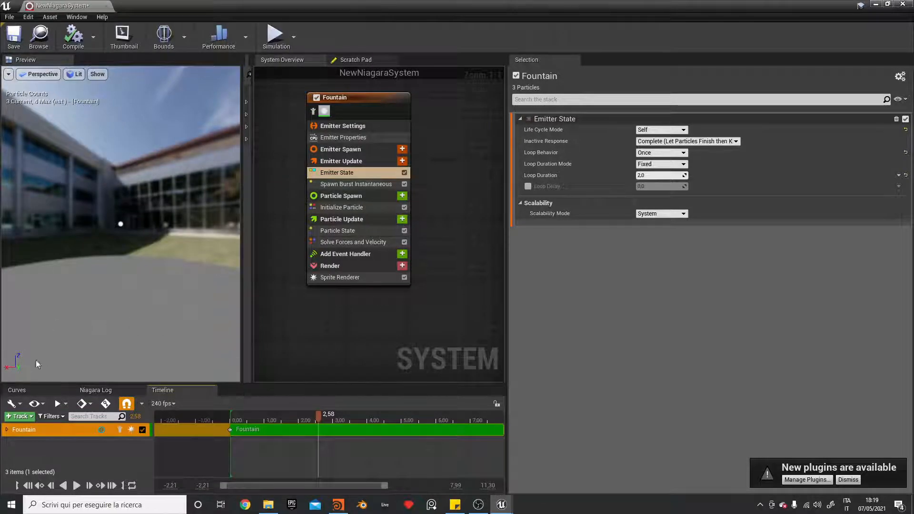
- Add an Add Velocity module to Particle Spawn with a Z velocity of 15, and scrub the timeline to check the motion
left_click(403, 196)
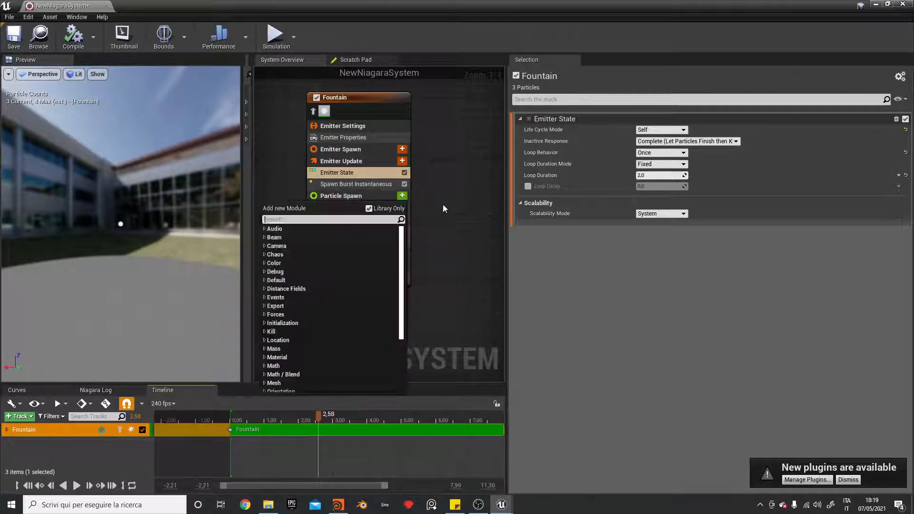
type("add")
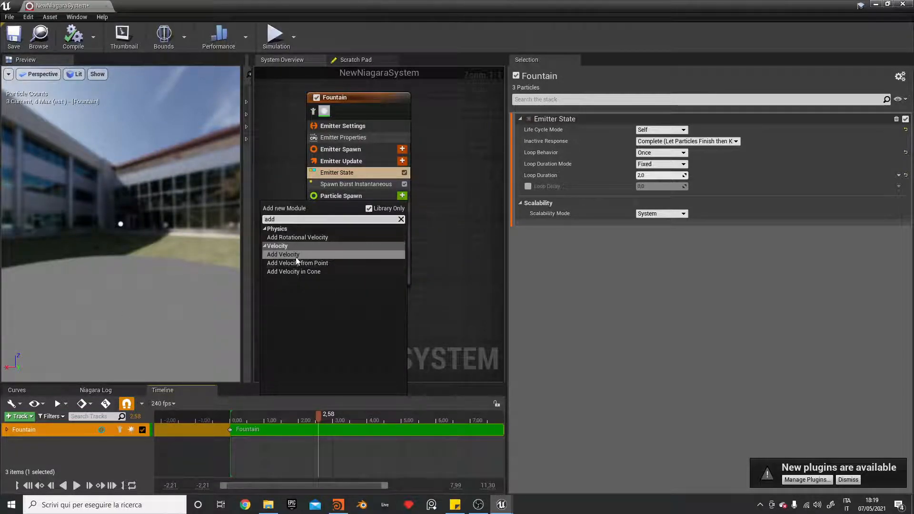
left_click(296, 257)
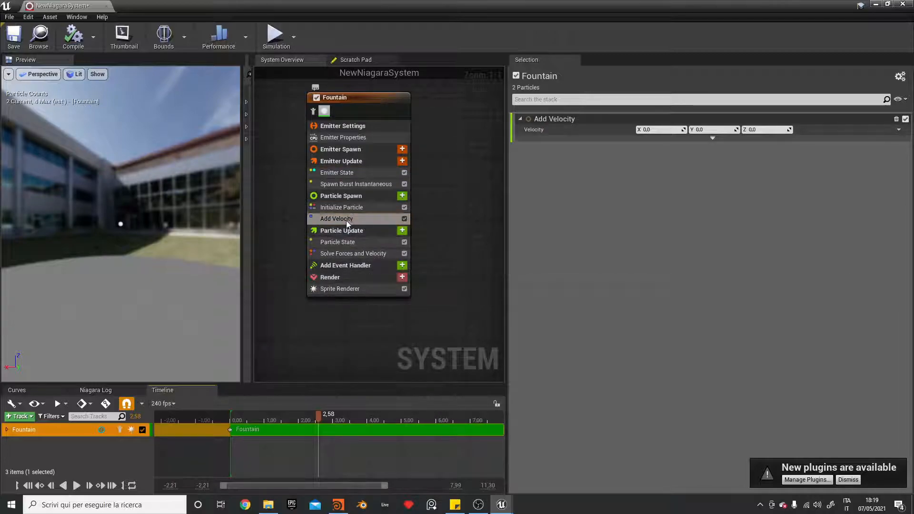
left_click(758, 130)
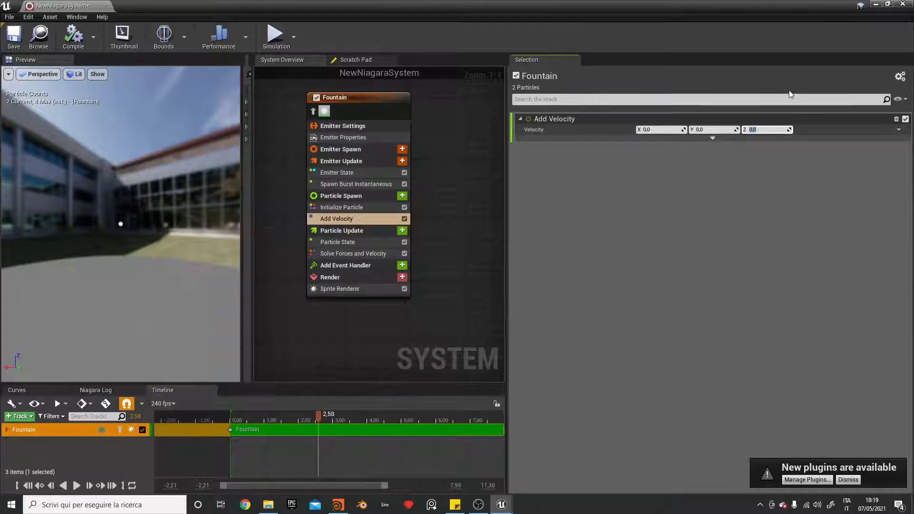
type("1")
key("Return")
type("15")
key("Return")
left_click(237, 420)
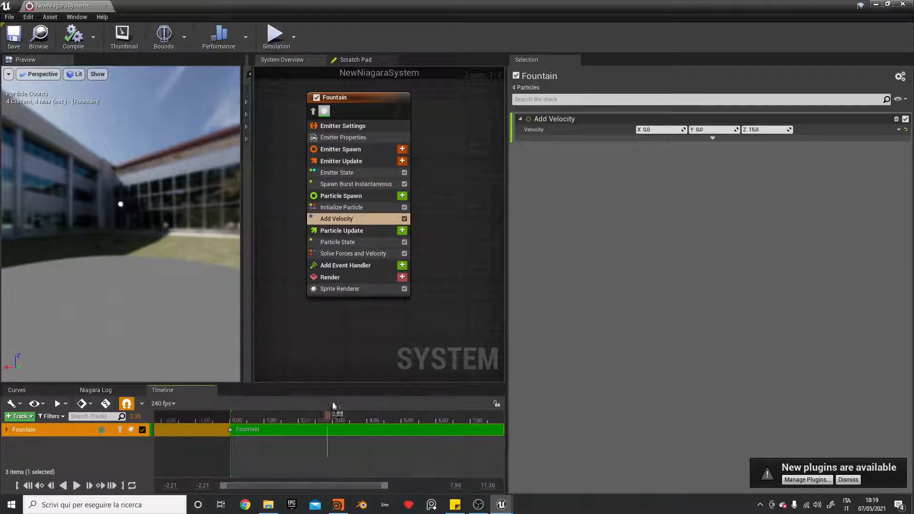
left_click_drag(487, 401, 369, 404)
left_click_drag(461, 402, 373, 401)
left_click_drag(187, 399, 303, 405)
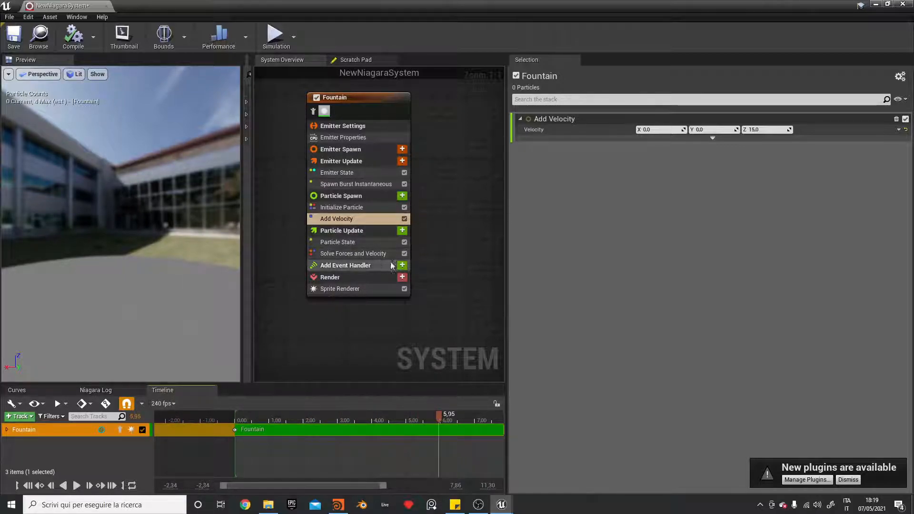
- Inspect the Solve Forces and Velocity module's script, return to NewNiagaraSystem, and delete that module from Particle Update
double_click(353, 254)
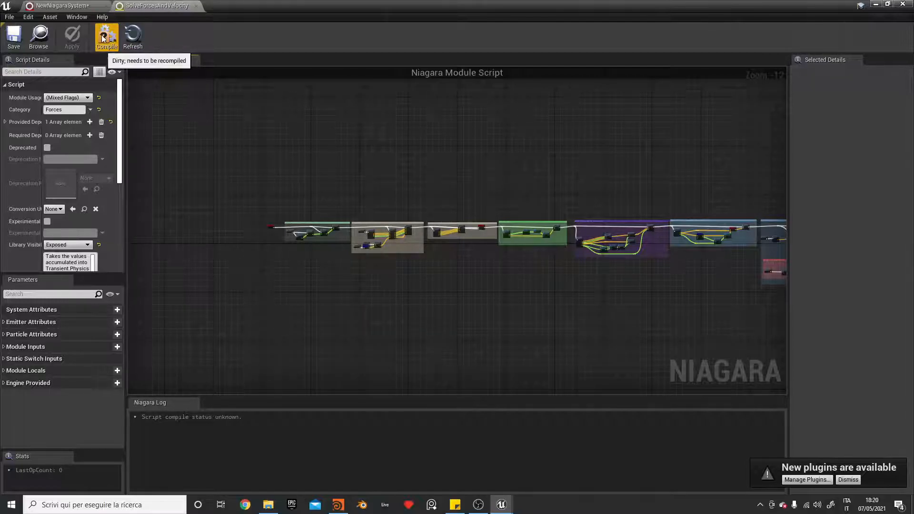
left_click(81, 9)
left_click(357, 265)
right_click(353, 254)
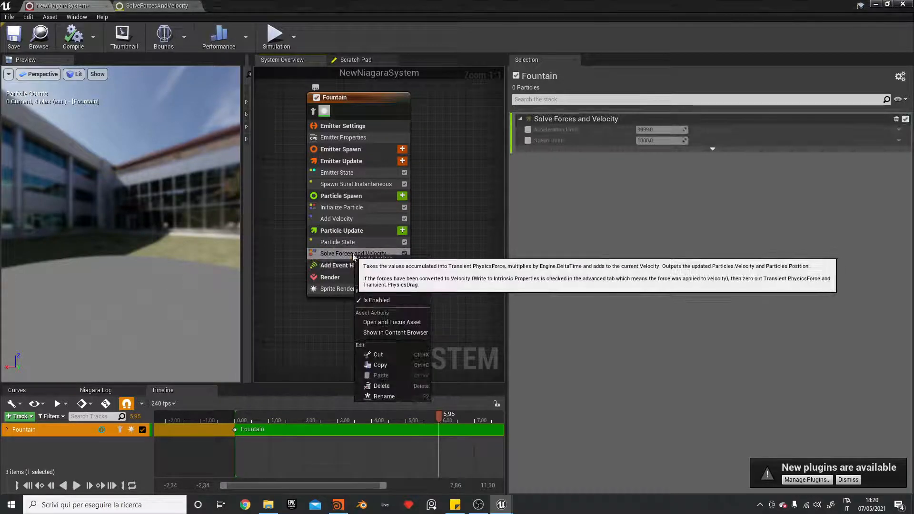
key("Escape")
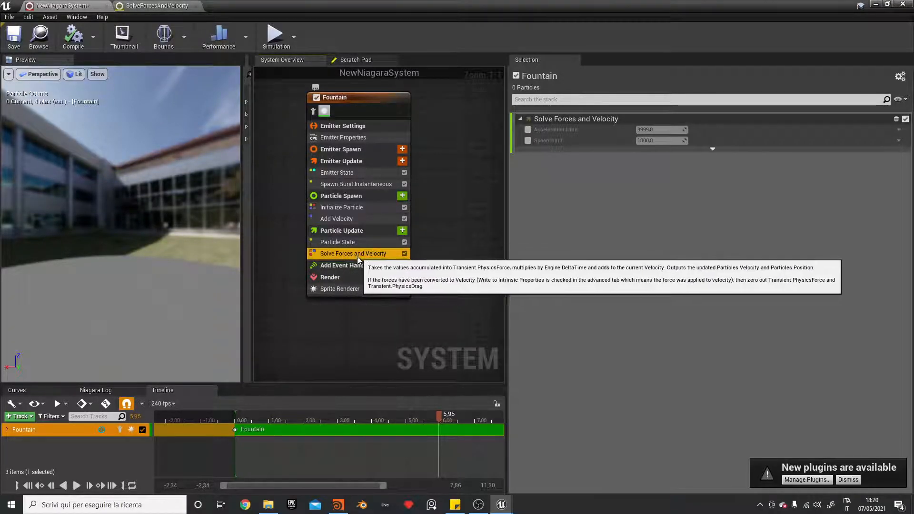
key("Delete")
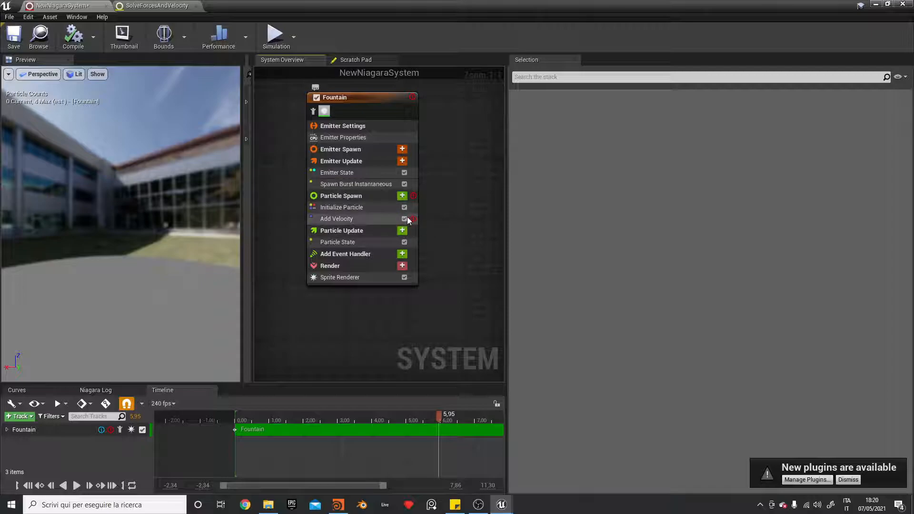
- Add a new Scratch Pad module to Particle Update and enlarge the workspace around its Map Get and Map Set nodes
left_click(403, 230)
type("scratch")
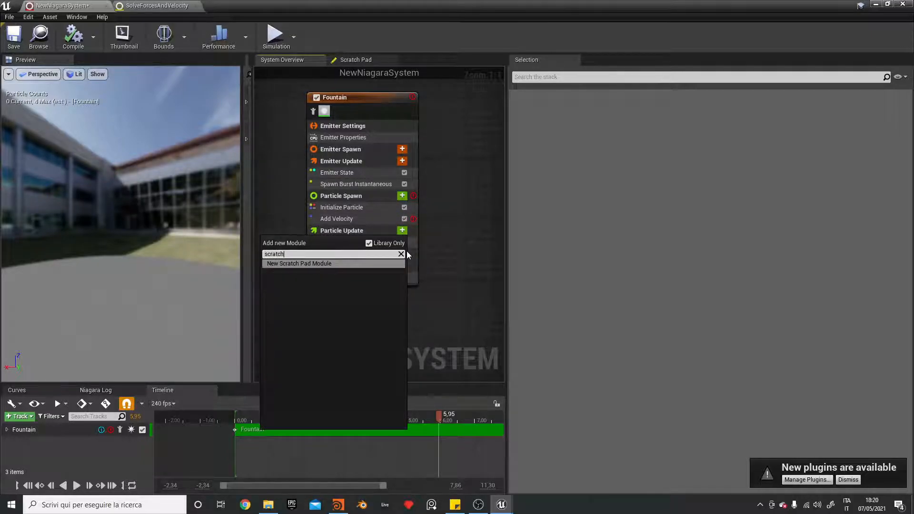
key("Return")
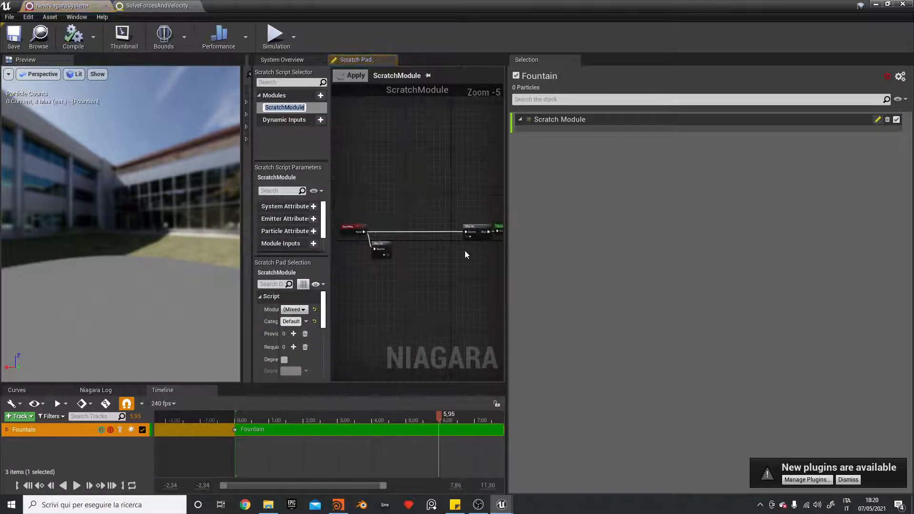
right_click_drag(411, 262, 420, 246)
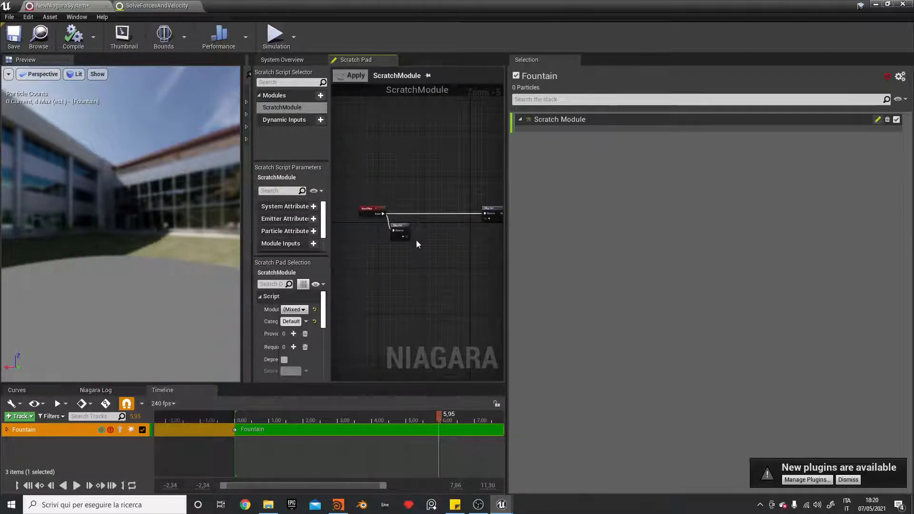
scroll(417, 238, "up", 5)
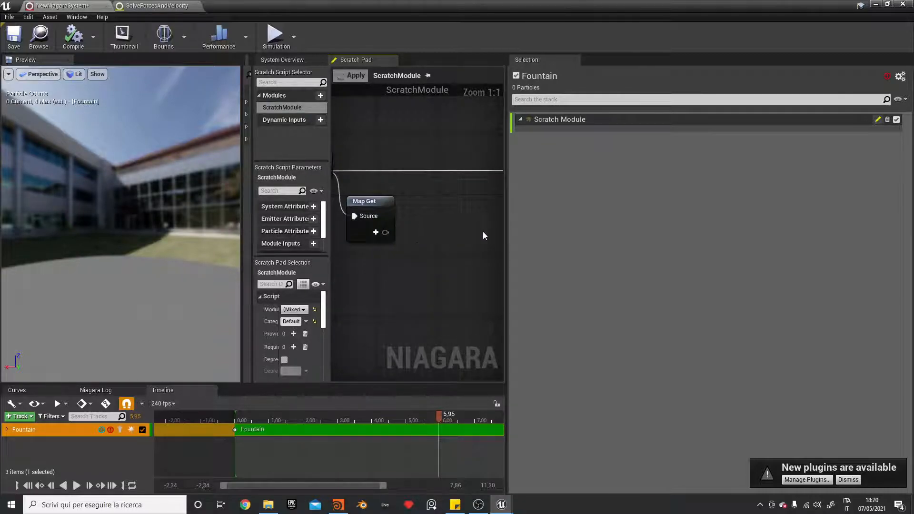
left_click_drag(506, 232, 726, 233)
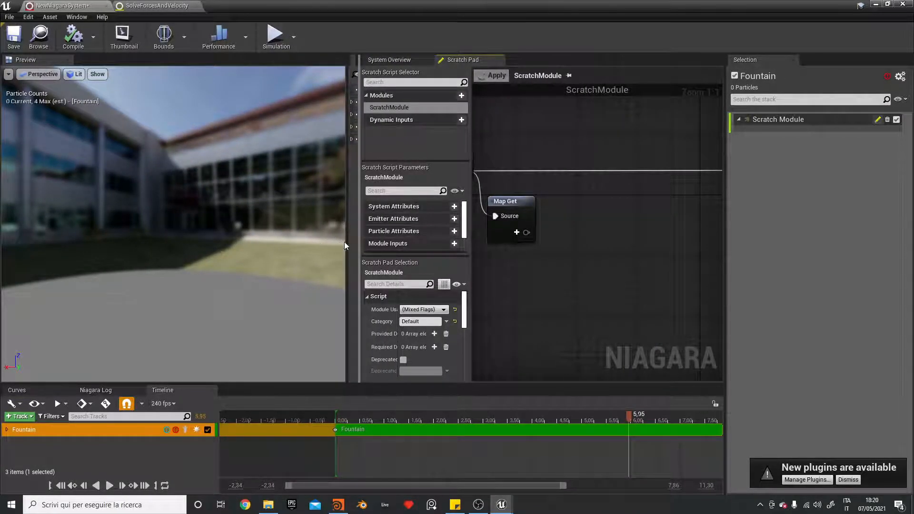
left_click_drag(348, 241, 205, 235)
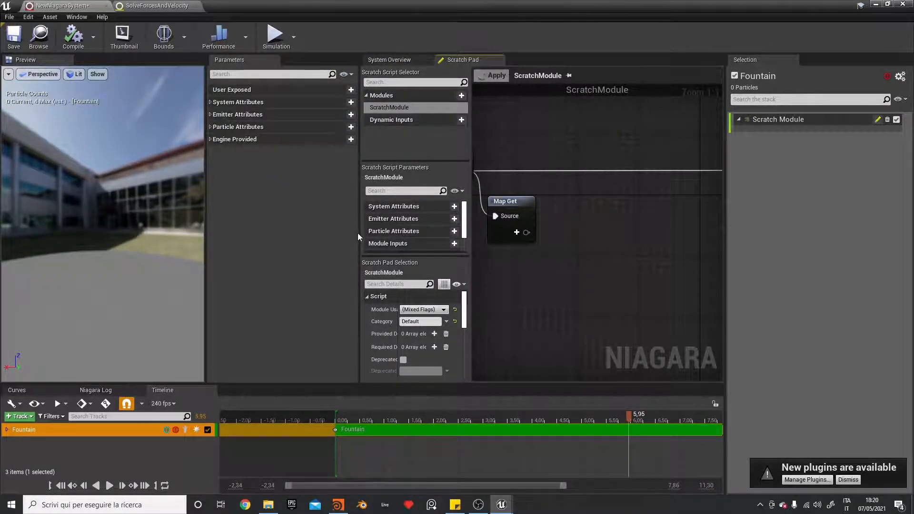
left_click_drag(358, 233, 274, 235)
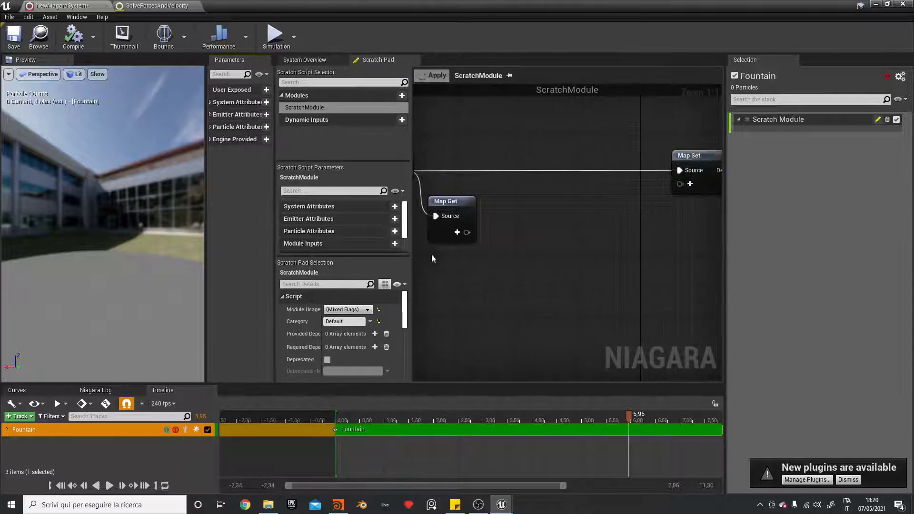
- Add Engine Owner Position and Particles Velocity outputs to the scratch module's Map Get node
left_click(457, 232)
type("posi")
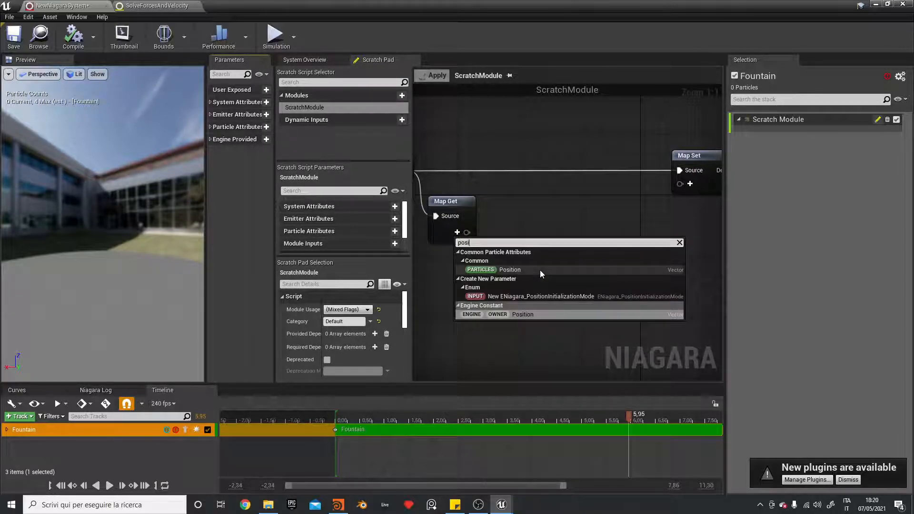
key("Return")
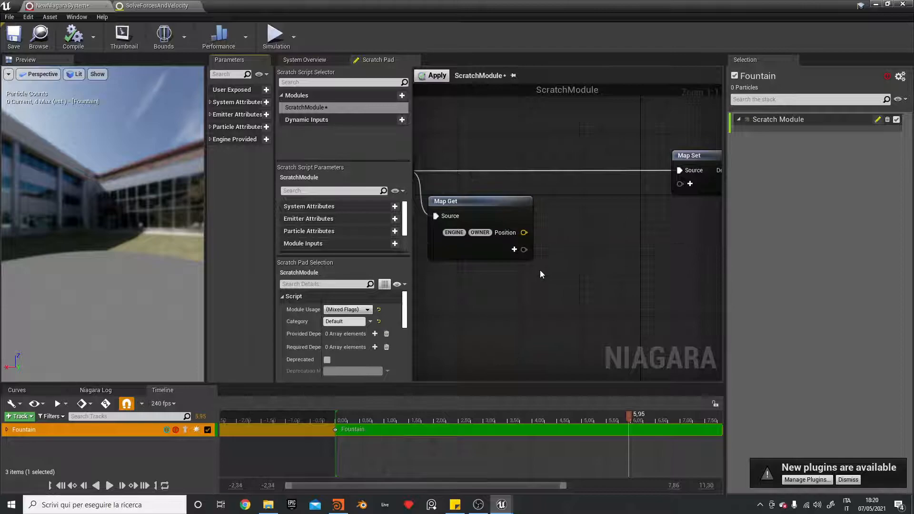
left_click(514, 249)
type("v")
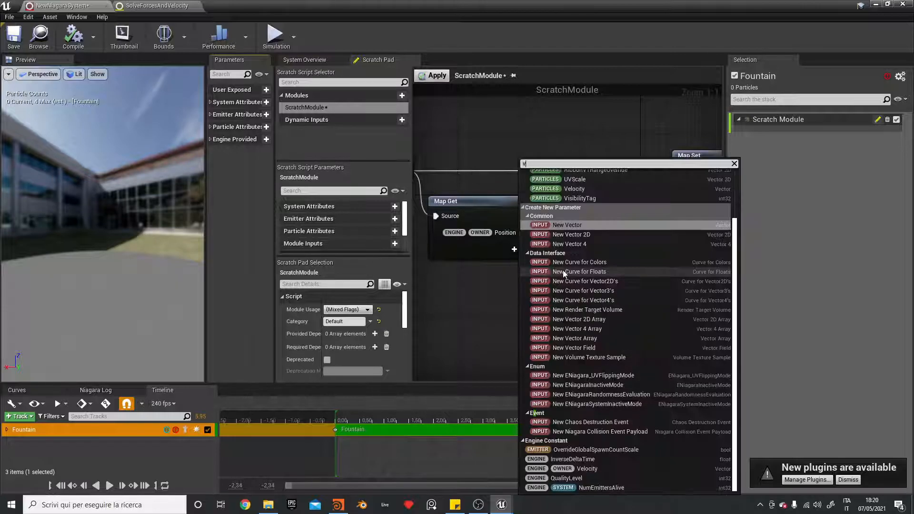
type("eloci")
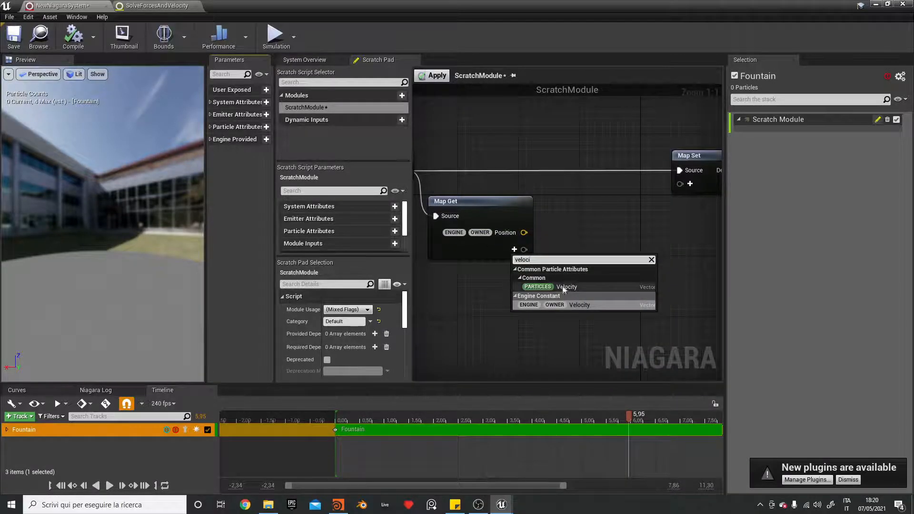
left_click(564, 288)
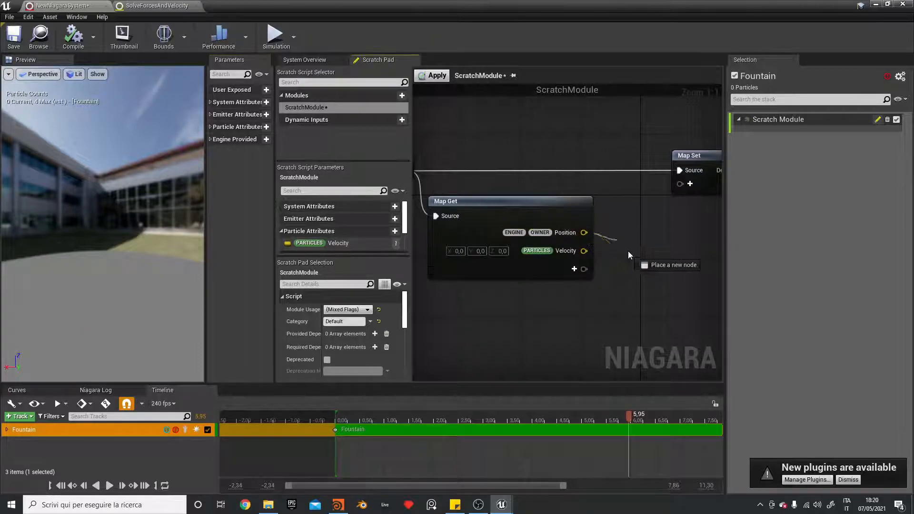
left_click_drag(628, 256, 632, 258)
type("add")
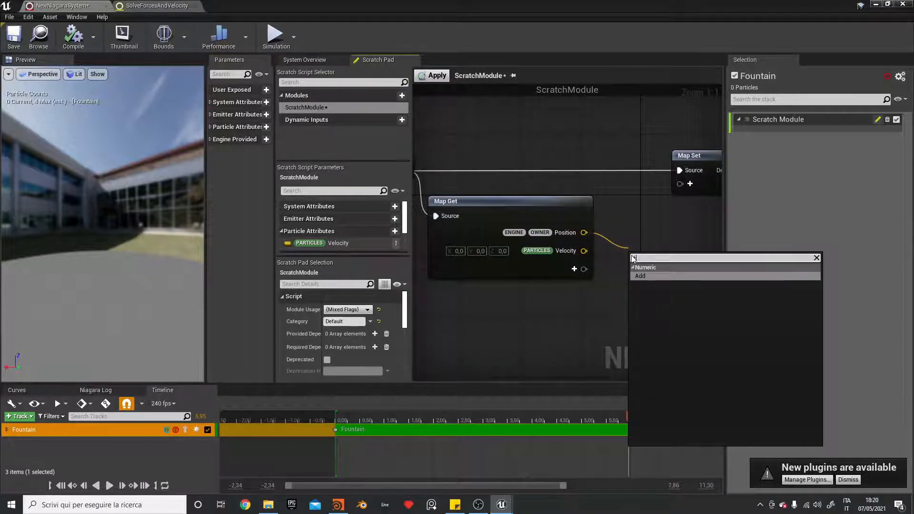
left_click(645, 231)
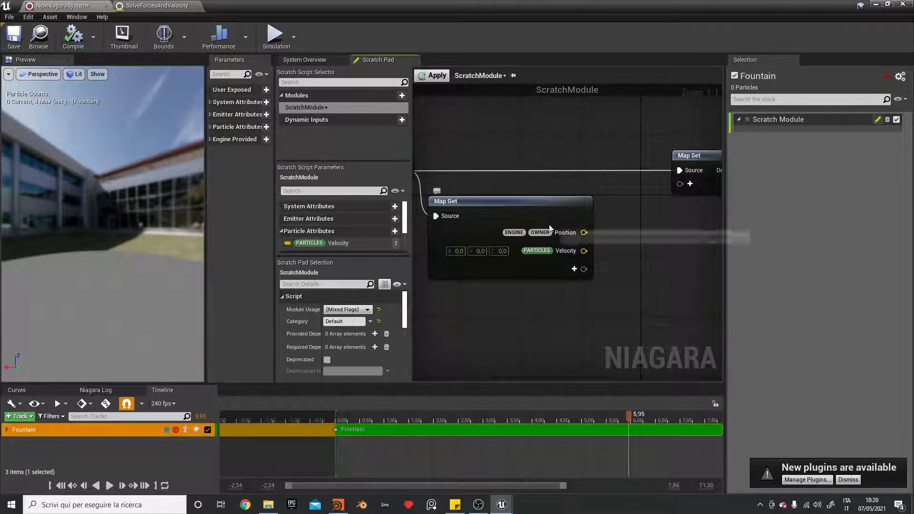
- Remove the Engine Owner Position output from the Map Get node and add Particles Position in its place
right_click_drag(562, 236, 561, 233)
right_click(563, 237)
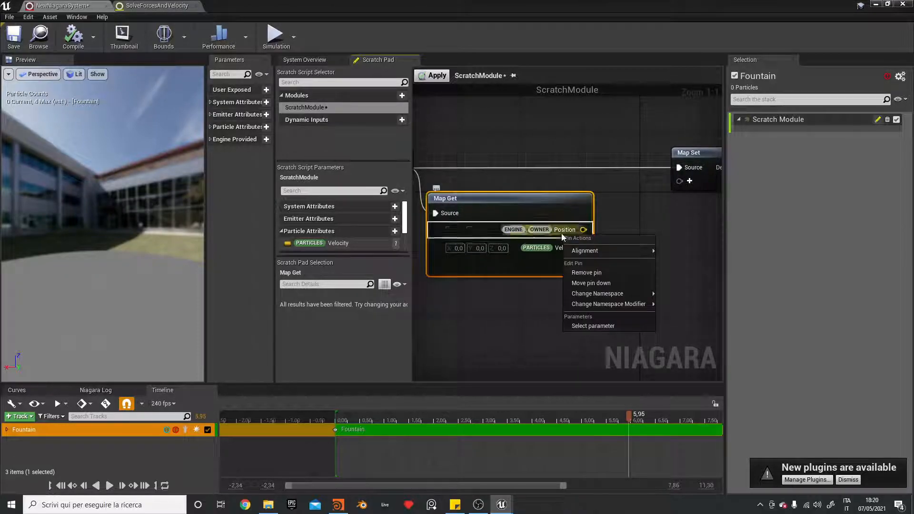
left_click(613, 275)
left_click(574, 249)
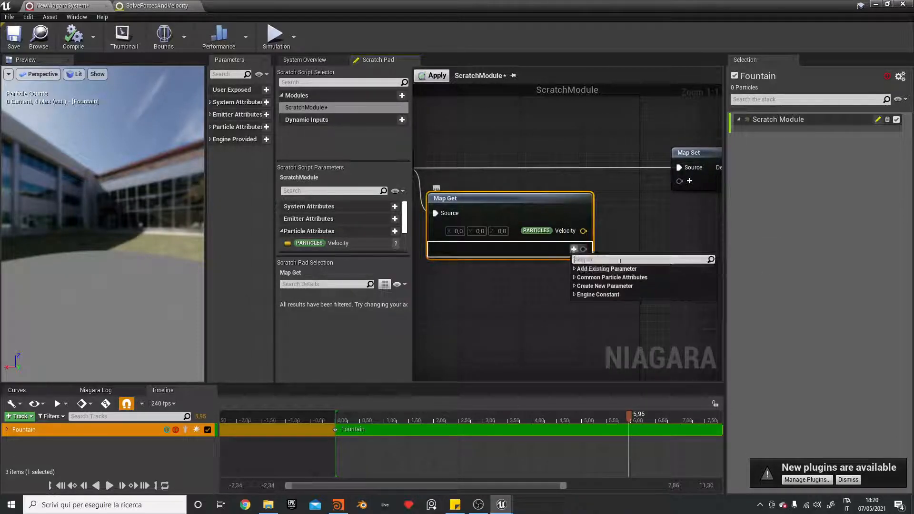
left_click(653, 273)
type("p")
left_click(628, 299)
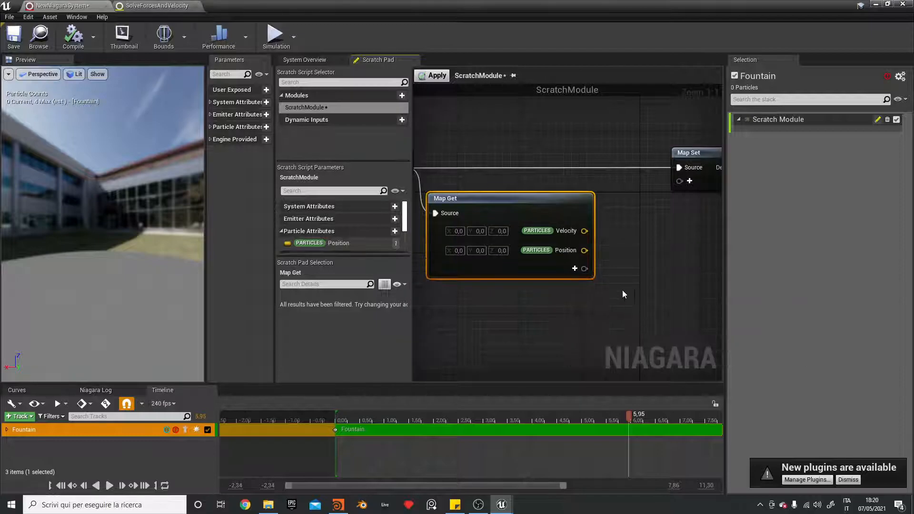
- Create an Add node with Particles Position from Map Get feeding its A input
left_click_drag(585, 251, 659, 243)
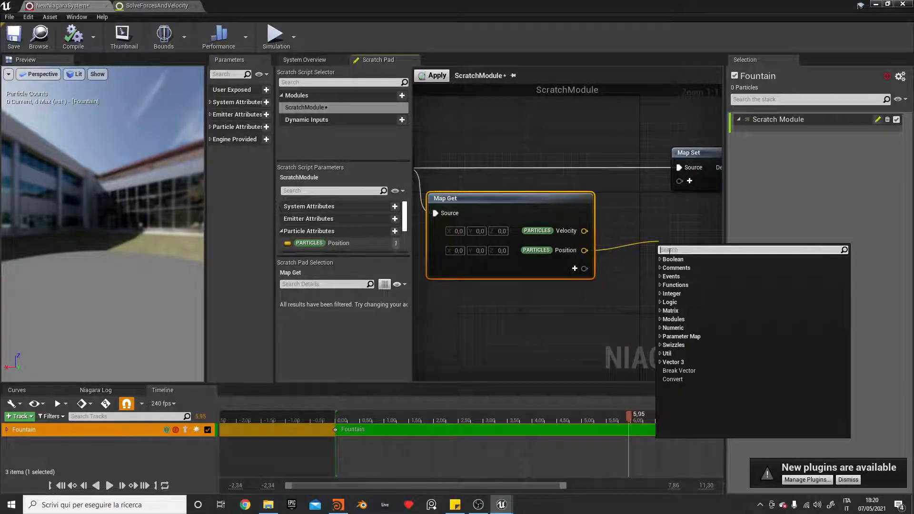
type("d")
key("BackSpace")
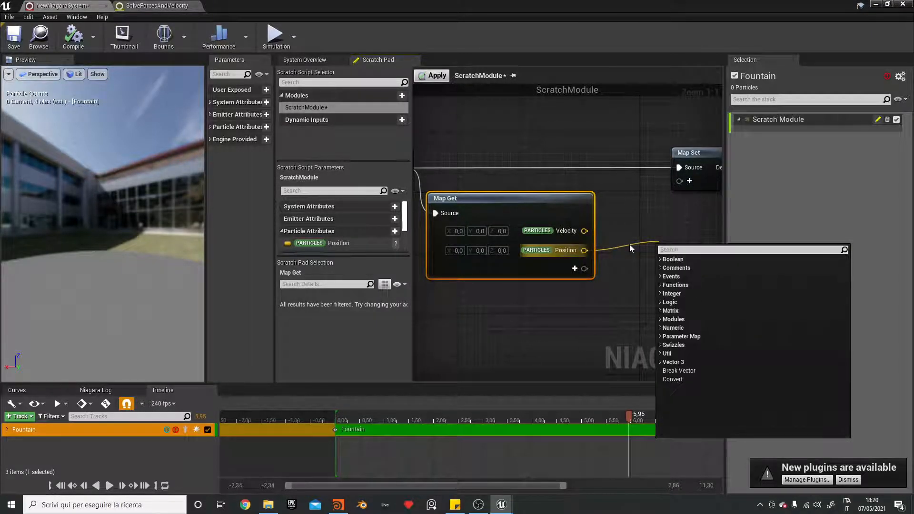
type("add")
key("Return")
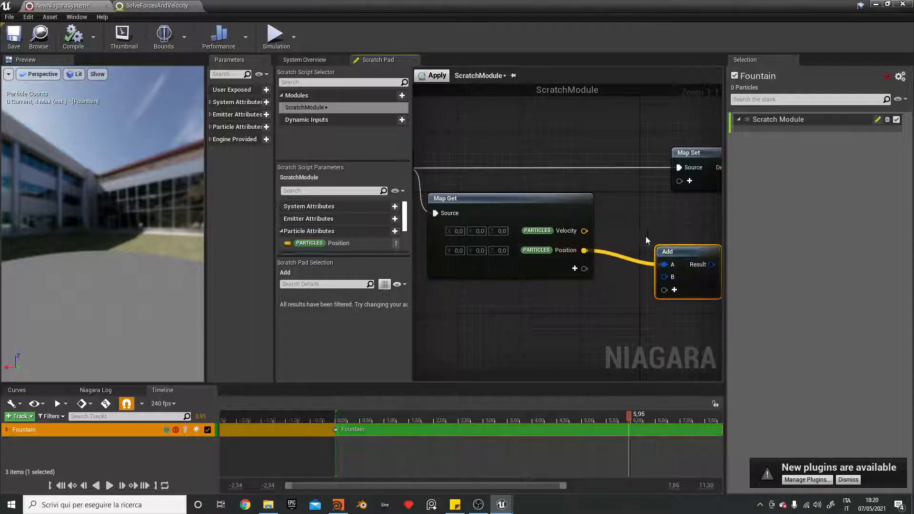
- Convert the Add node's numeric pins to vectors and connect Particles Velocity to its B input
right_click(670, 256)
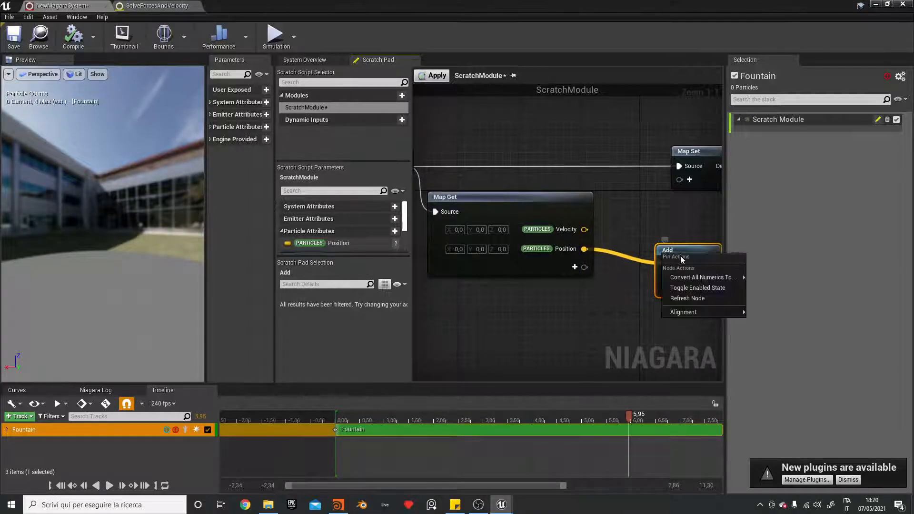
mouse_move(697, 276)
left_click(766, 319)
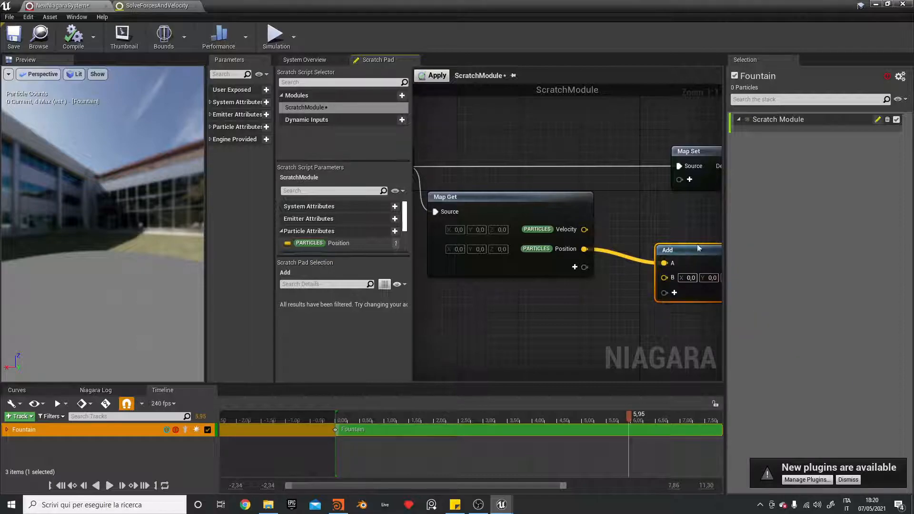
left_click_drag(584, 229, 664, 278)
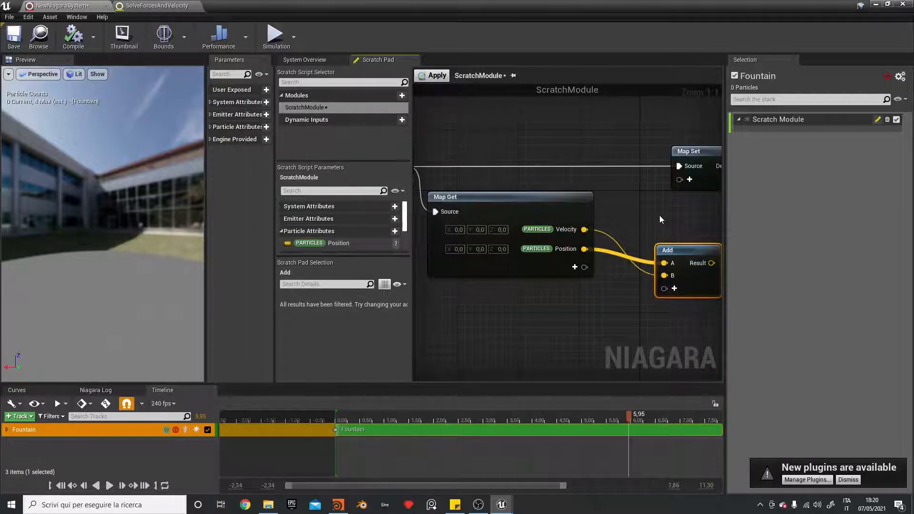
- Shift the Map Set and Output Module nodes away from the Add node and add a Particles Position input to Map Set
right_click_drag(654, 210, 499, 234)
left_click_drag(541, 148, 754, 175)
left_click(641, 203)
type("veloc")
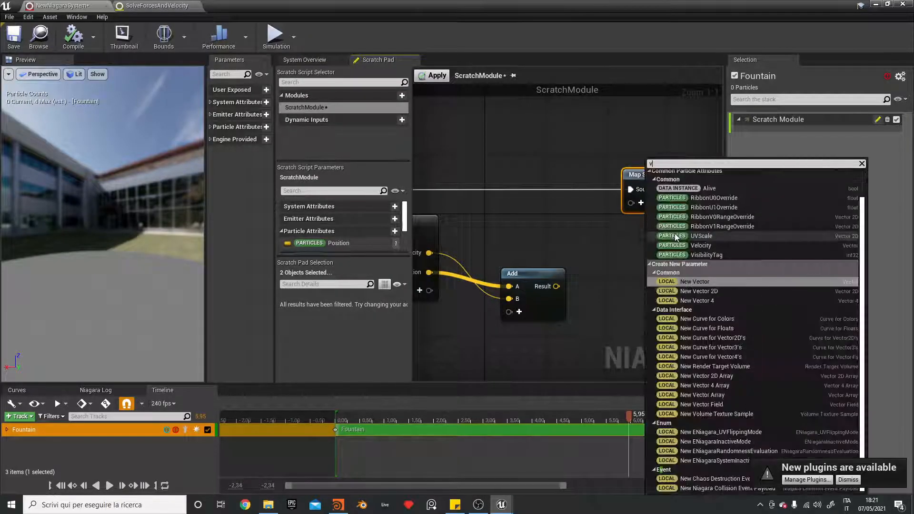
key("BackSpace")
key("BackSpace")
key("BackSpace")
key("BackSpace")
key("BackSpace")
type("posit")
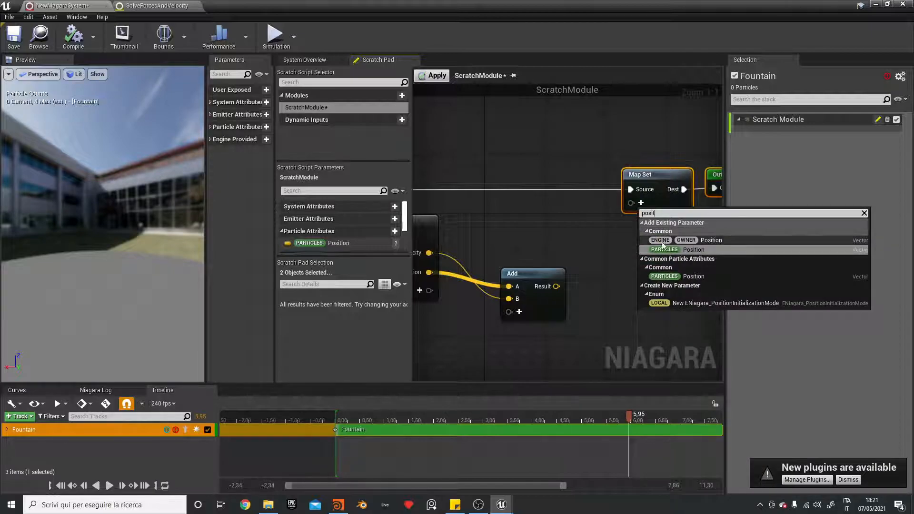
left_click(692, 250)
- Connect the Add result to Map Set's Particles Position, apply the scratch module, and return to the system overview
left_click_drag(556, 286, 631, 208)
left_click(435, 76)
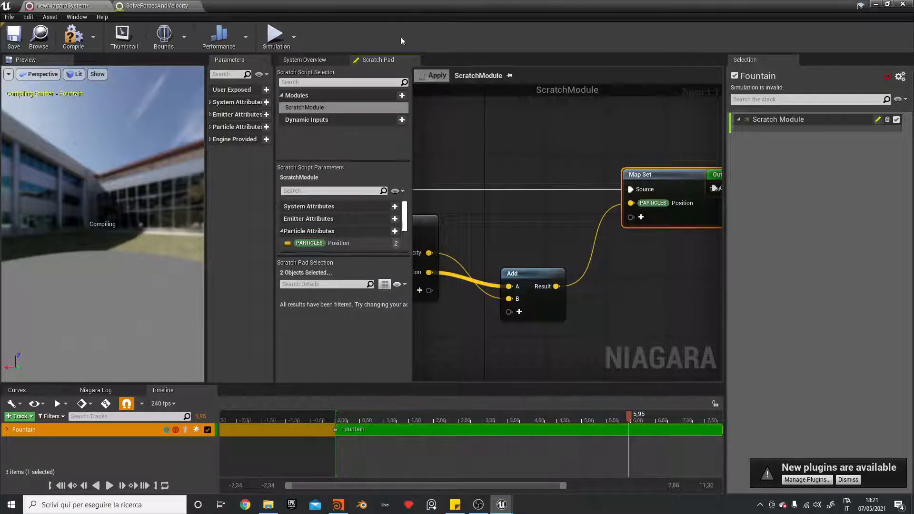
left_click(304, 60)
- Rename the Scratch Module in Particle Update as Update_Position
left_click(371, 255)
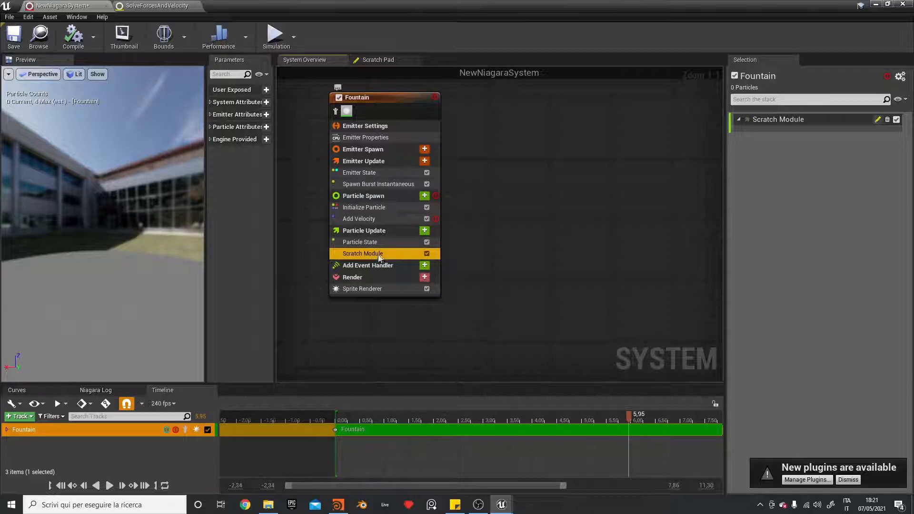
double_click(369, 255)
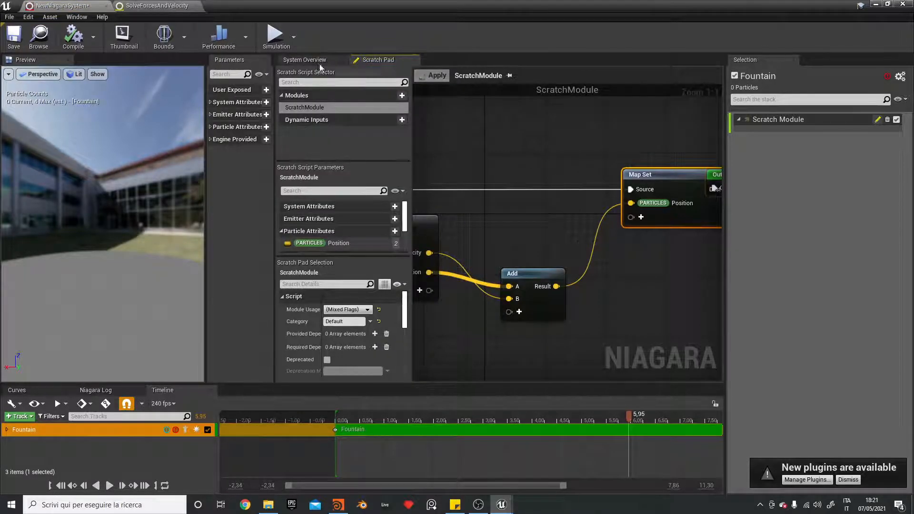
left_click(319, 64)
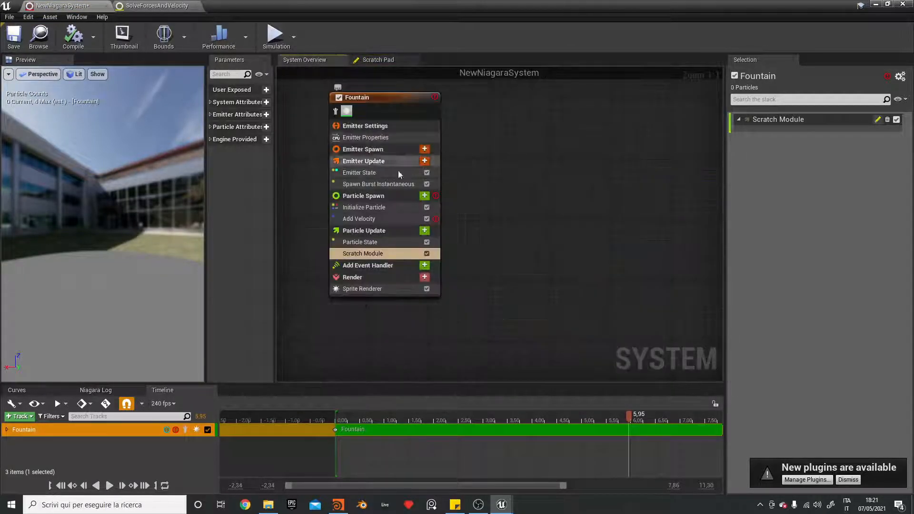
left_click(371, 257)
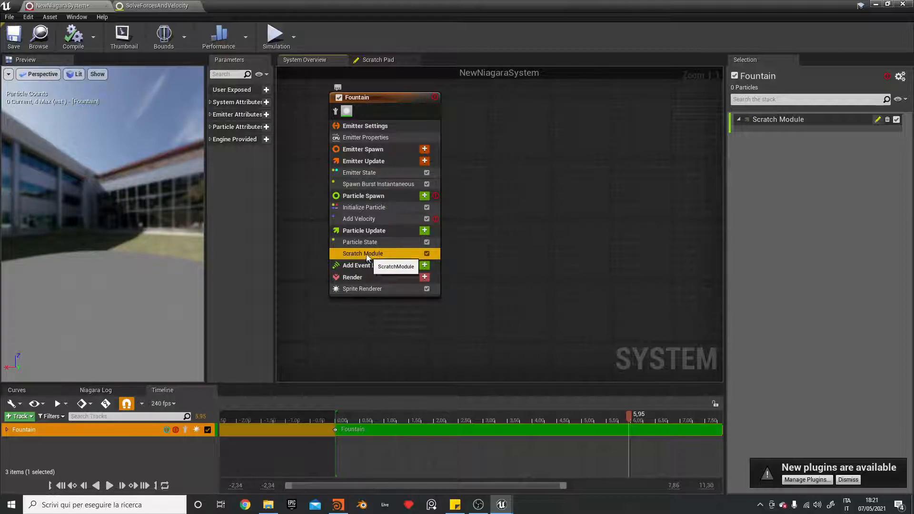
right_click(367, 254)
left_click(402, 366)
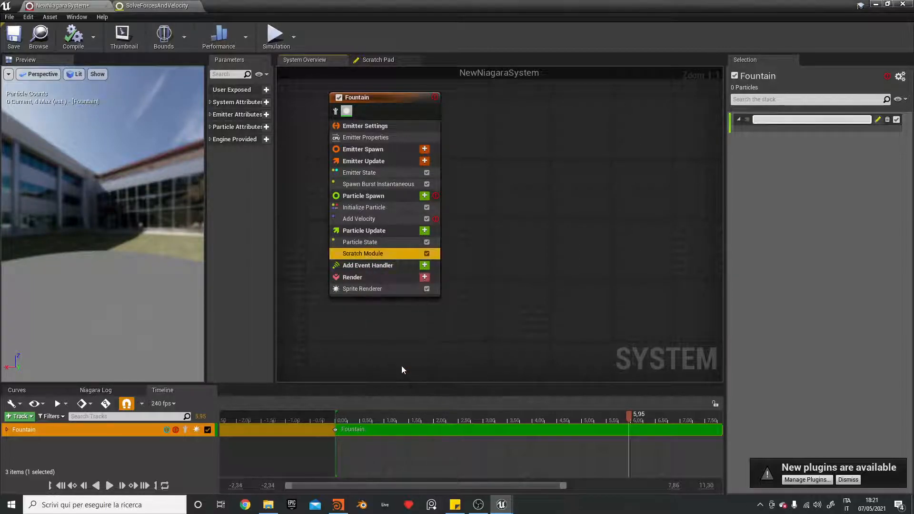
type("Update")
type("tion")
key("Return")
- Dismiss the Add Velocity module's dependency issue without fixing it, and scrub the timeline to check the particle motion
left_click(385, 219)
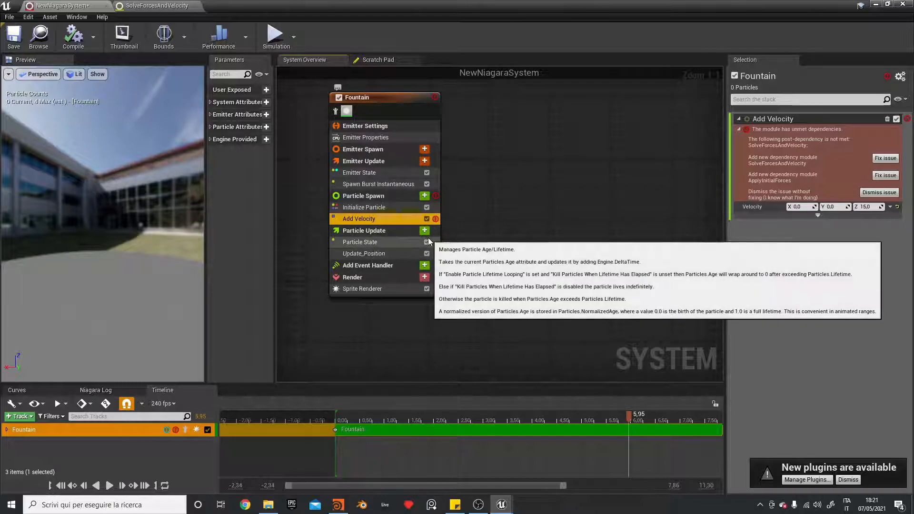
left_click(879, 192)
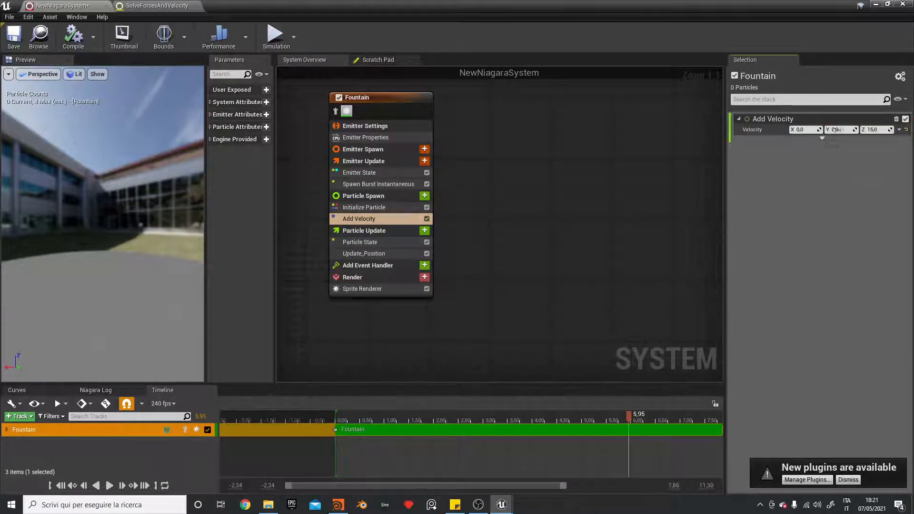
left_click_drag(351, 414, 317, 415)
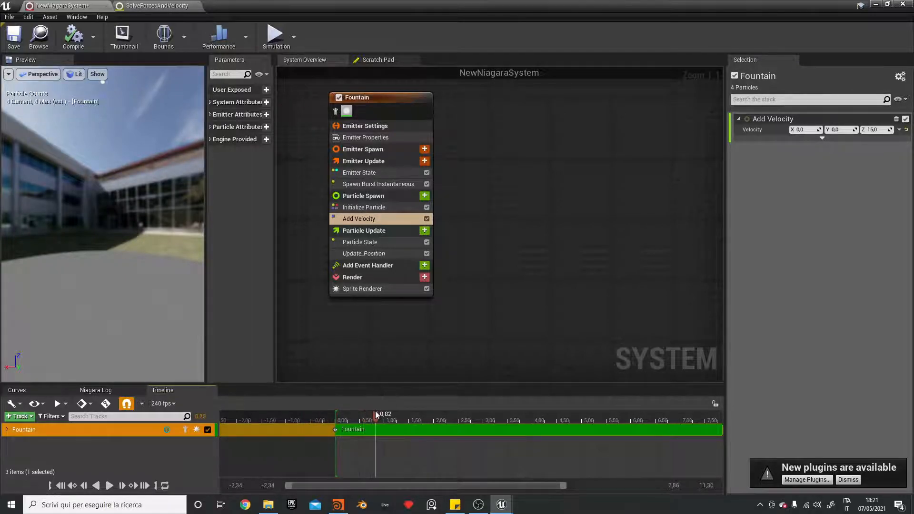
left_click_drag(349, 414, 376, 415)
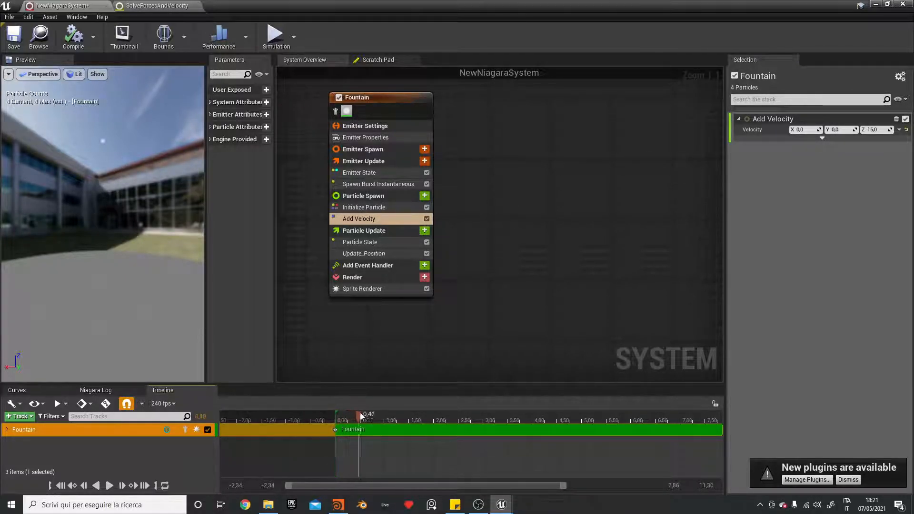
- Open the Update_Position script, space the Output Module node away from Map Set, and review the graph back to InputMap
double_click(391, 253)
right_click_drag(520, 238, 431, 227)
left_click_drag(676, 167, 716, 167)
left_click(690, 131)
right_click_drag(689, 130, 567, 153)
left_click_drag(587, 182, 646, 183)
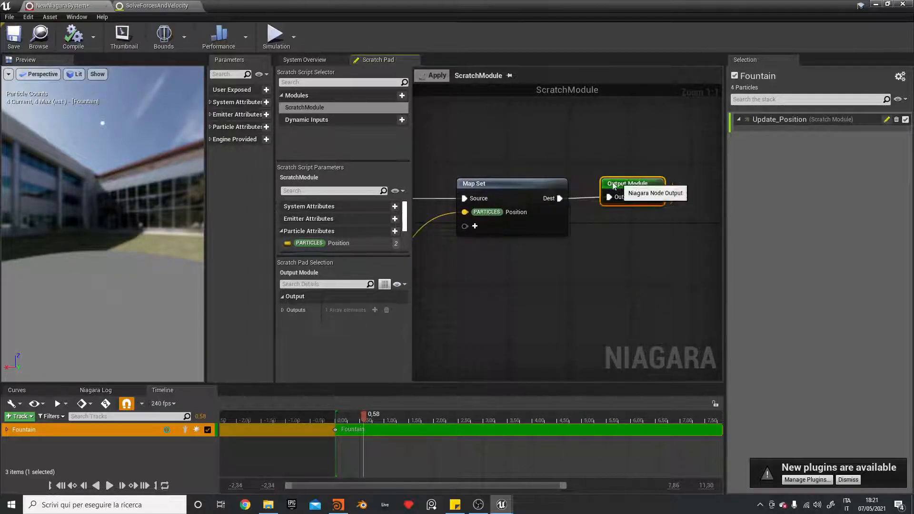
right_click_drag(554, 159, 656, 141)
right_click_drag(443, 152, 610, 162)
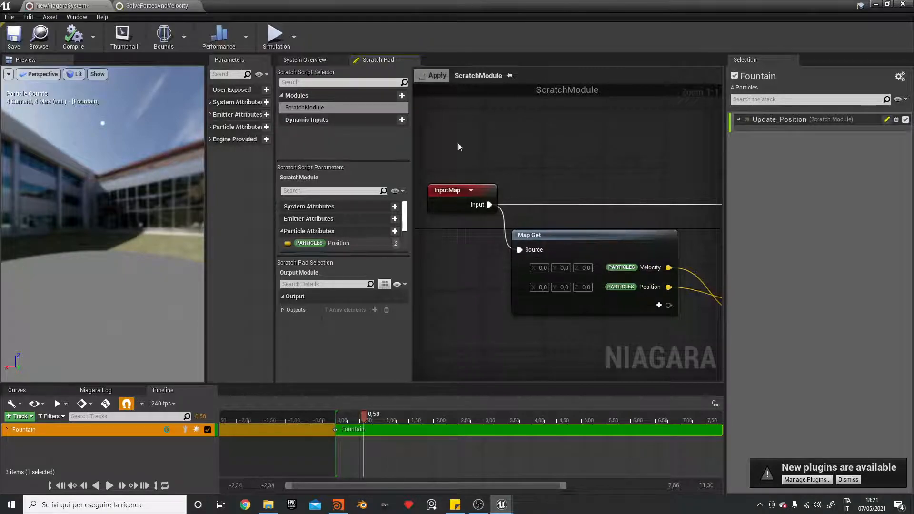
- Return to the system overview, select Update_Position, and scrub the start of the timeline to check the particle movement
left_click(298, 60)
left_click(371, 243)
left_click(373, 253)
left_click(327, 418)
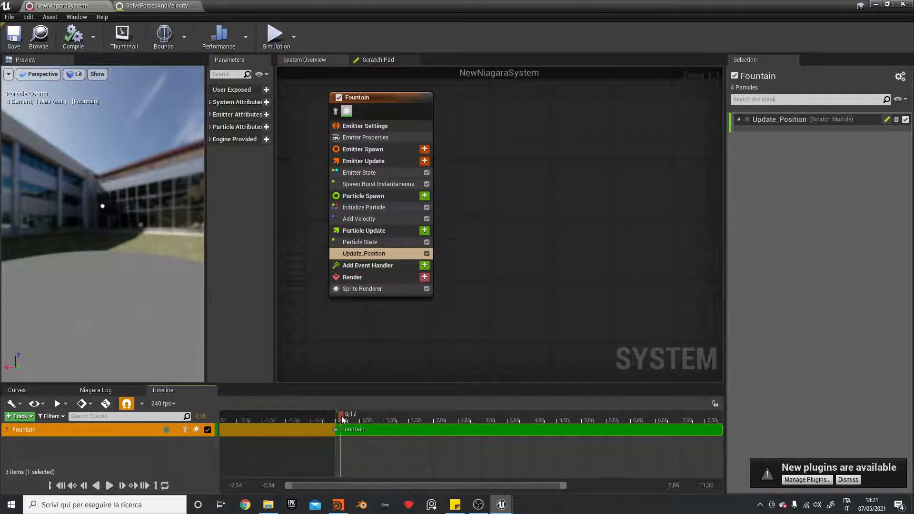
left_click_drag(362, 416, 327, 418)
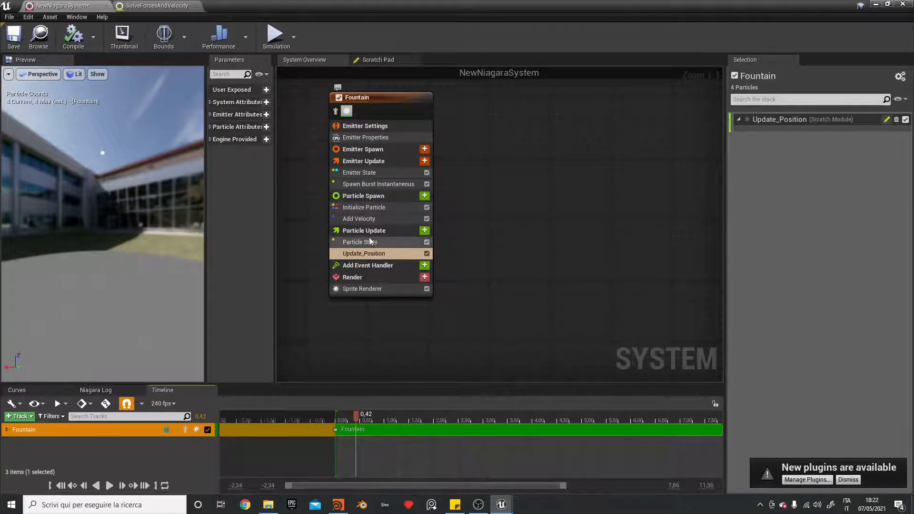
- Disable the Update_Position module in Particle Update and scrub the timeline to check its effect
left_click(425, 231)
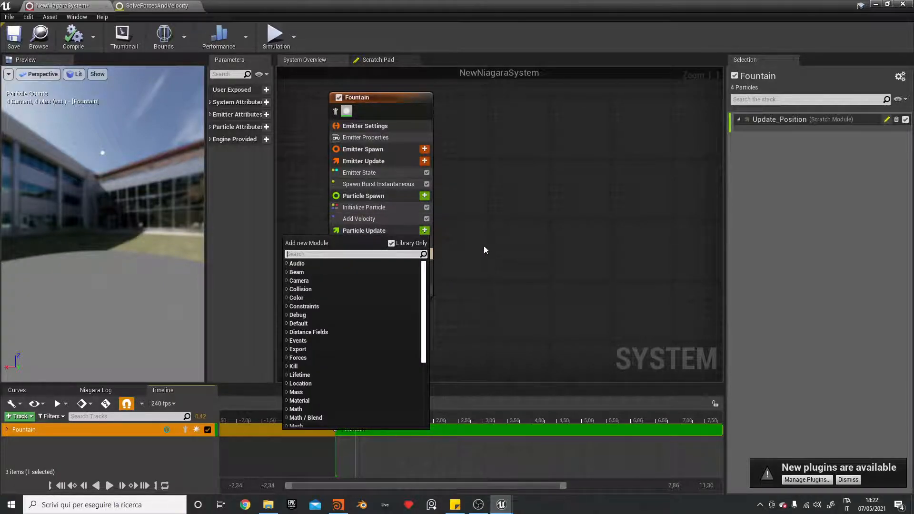
left_click(474, 250)
left_click(426, 253)
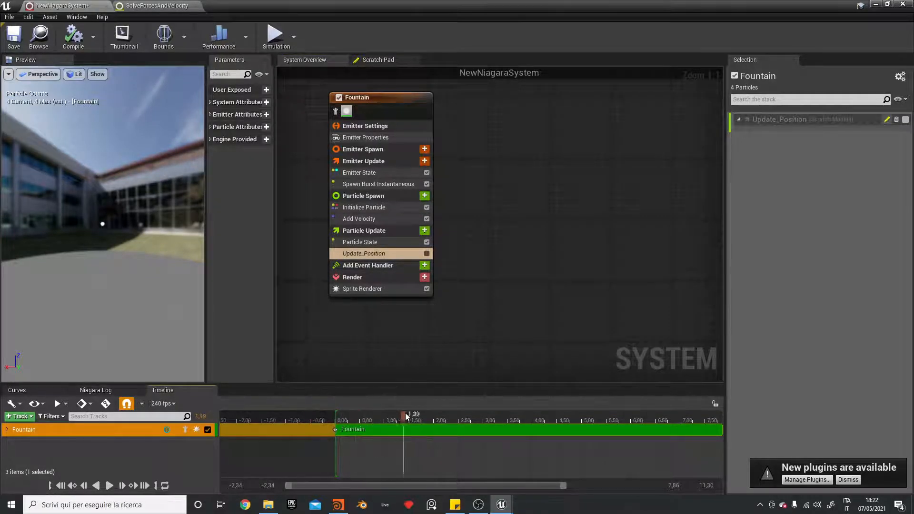
- Replace the Add Velocity module in Particle Spawn with a module that sets a new or existing parameter directly
left_click(424, 195)
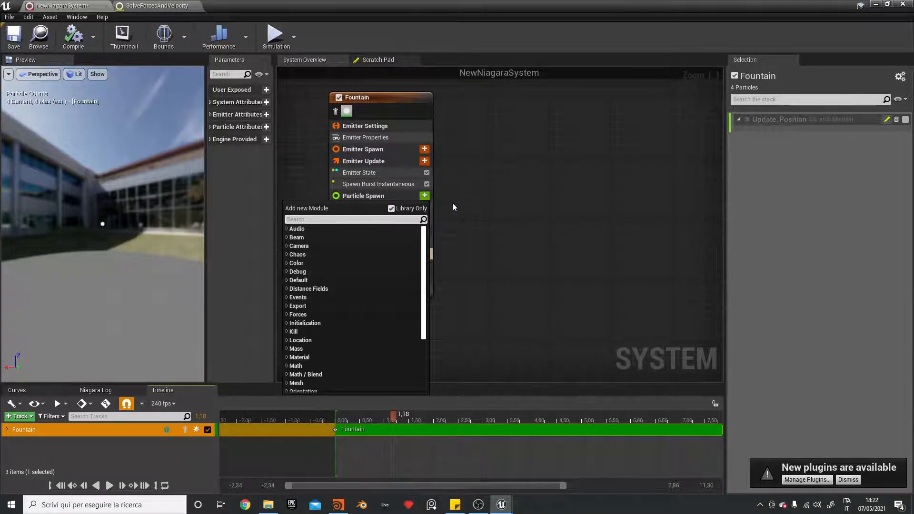
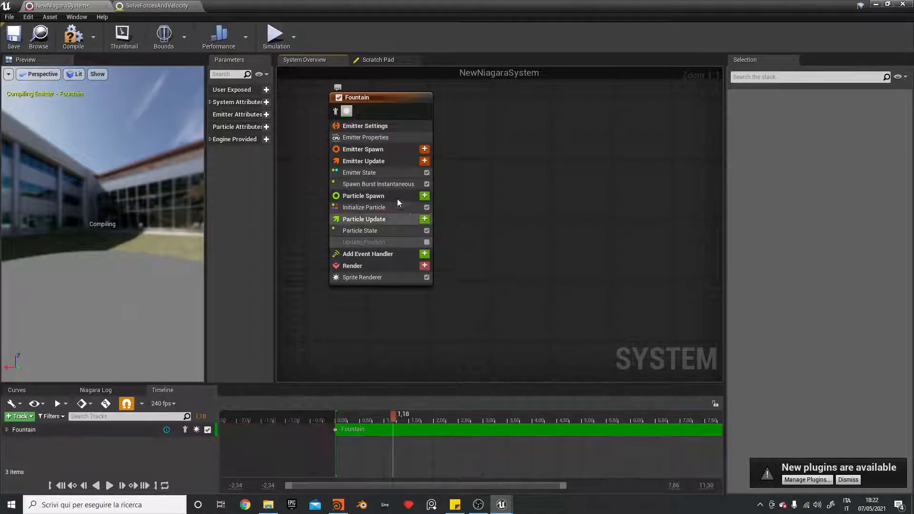
left_click(424, 195)
type("set n")
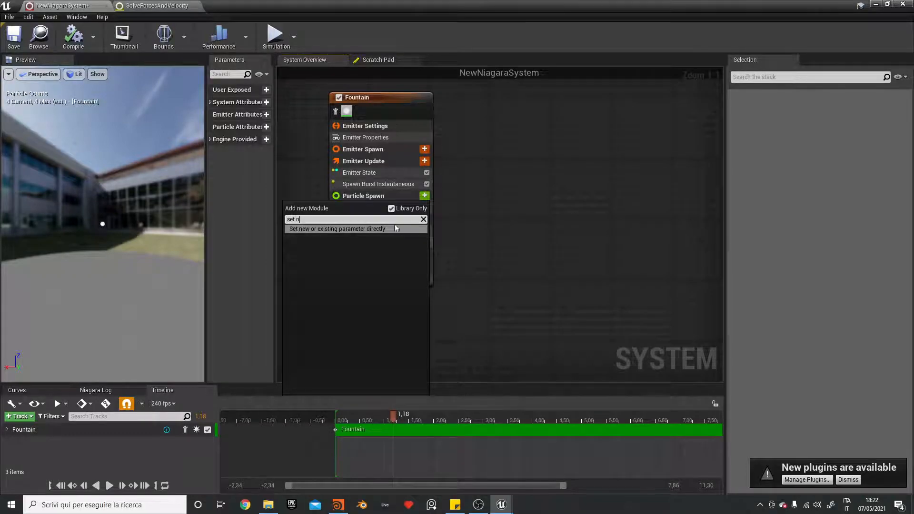
left_click(395, 229)
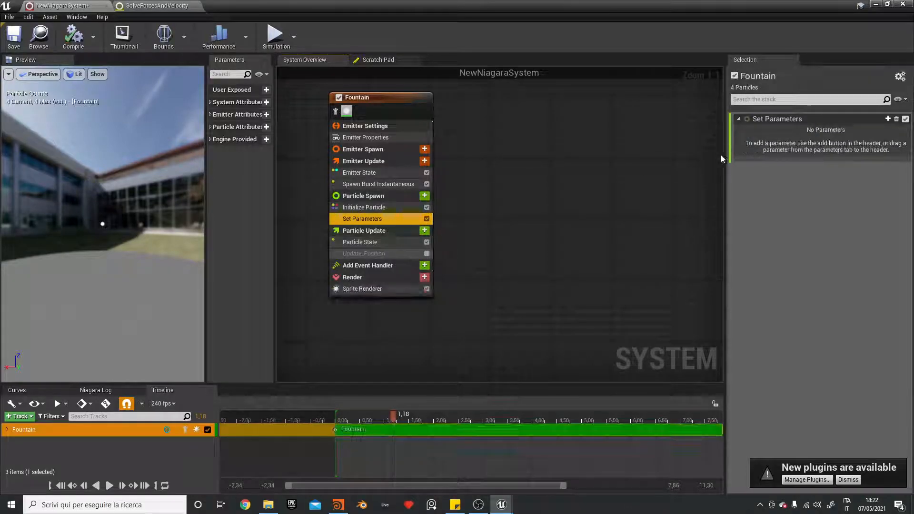
- Add the Particles Velocity parameter to the Set Parameters module and set its Z value to 15
left_click(888, 119)
type("vel")
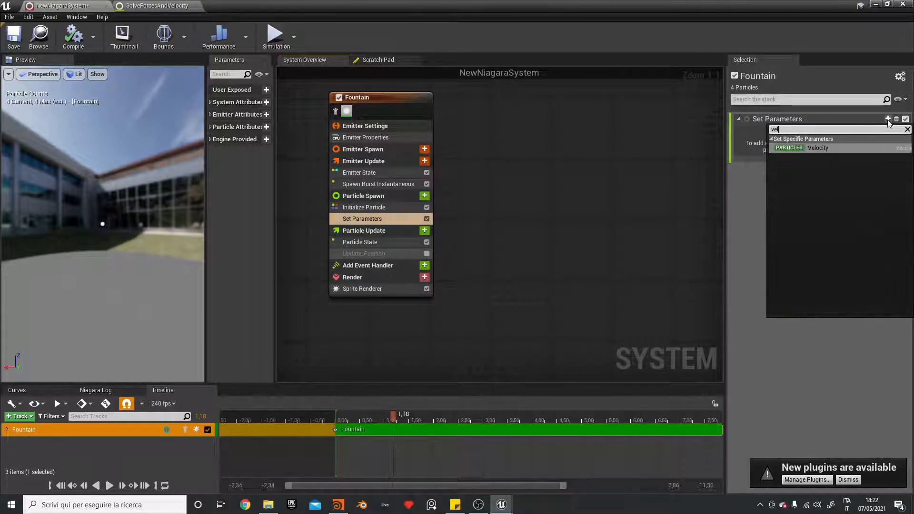
key("Return")
left_click(888, 130)
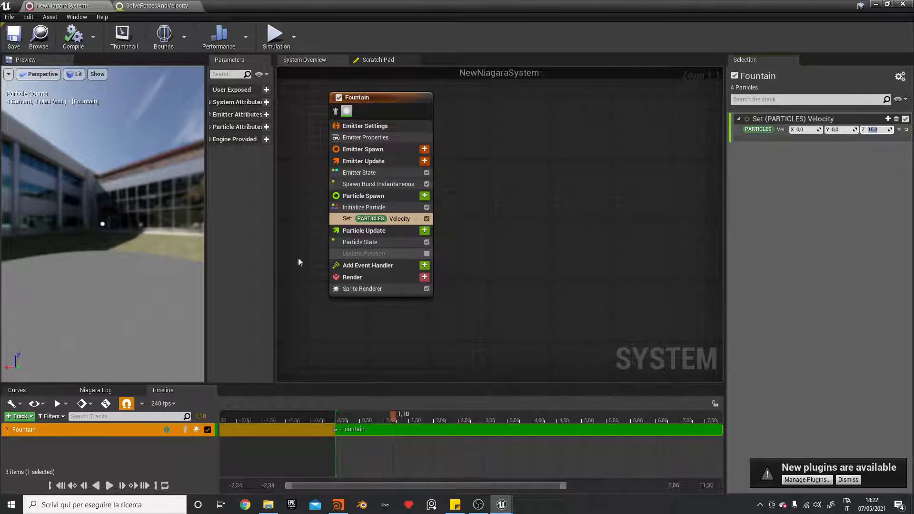
- Enable Update_Position, scrub the timeline to check the movement, disable it again, and toggle the Set Velocity module off and on
left_click(427, 253)
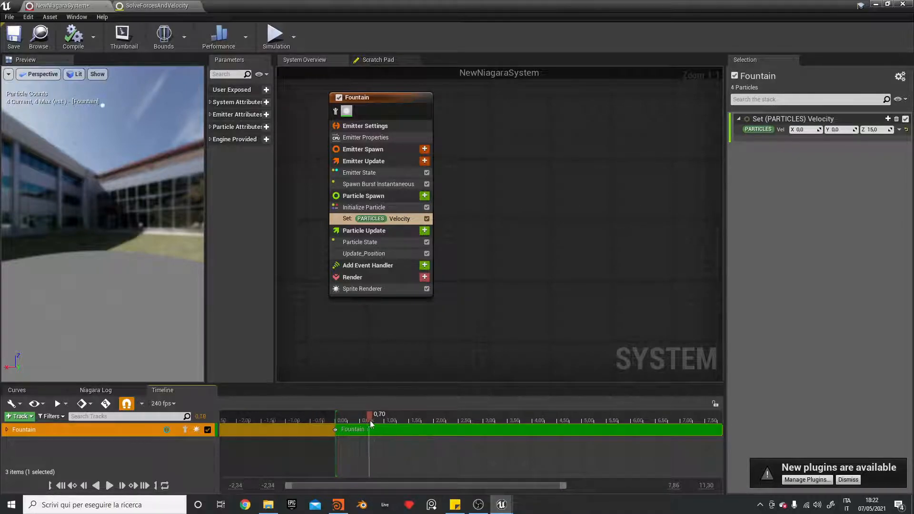
left_click_drag(370, 421, 371, 420)
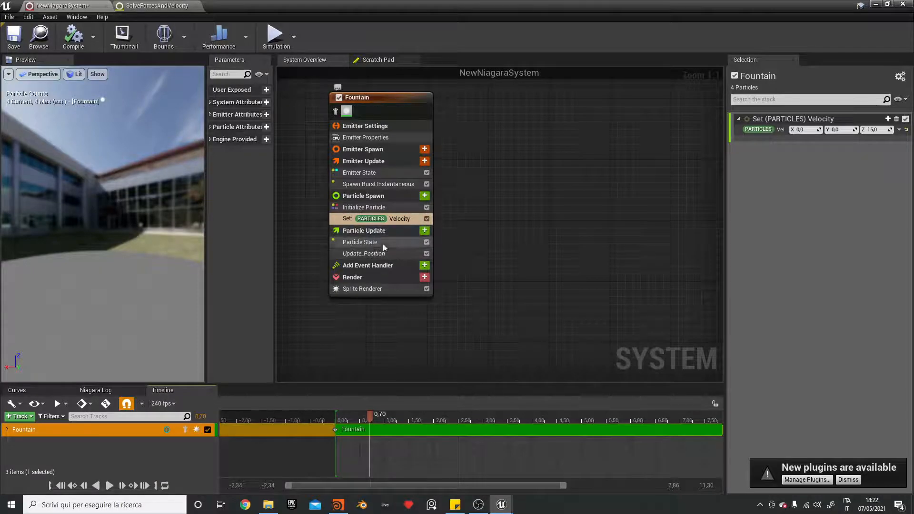
left_click(427, 253)
left_click(427, 219)
left_click(427, 218)
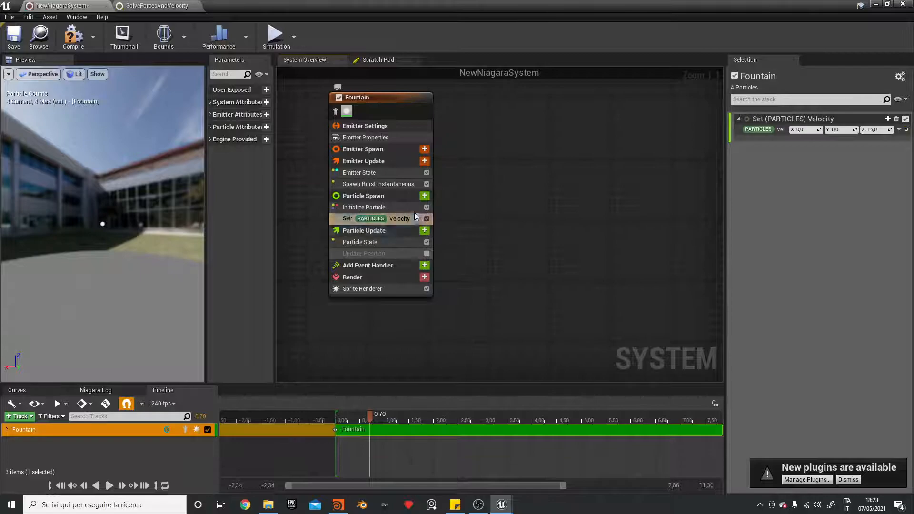
- Add a Sphere Location module to Particle Update
left_click(424, 230)
type("spher")
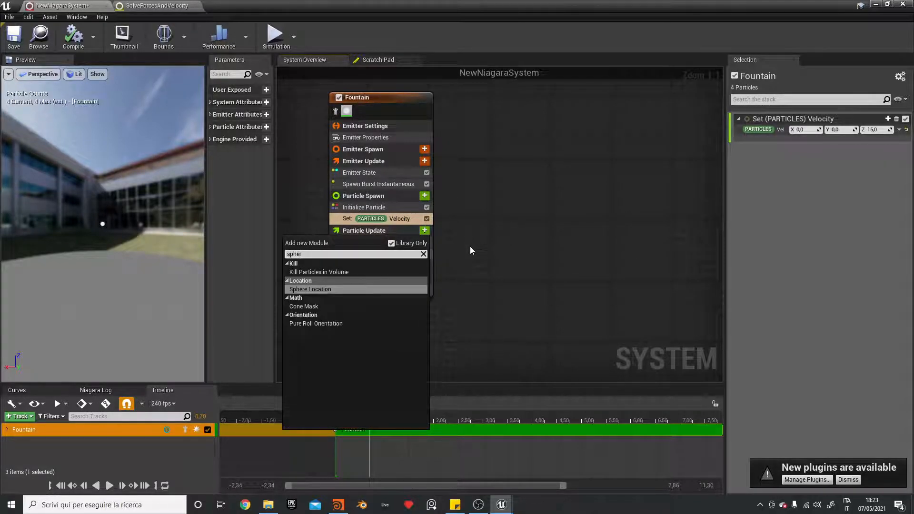
key("Return")
left_click_drag(103, 228, 120, 179)
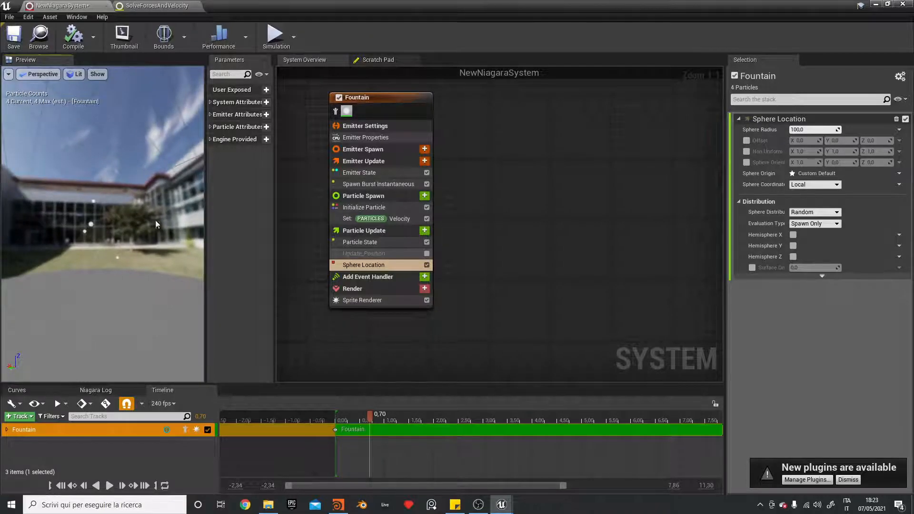
- Scrub and play the timeline to check how Sphere Location distributes the particles while Update_Position is disabled
left_click_drag(375, 413, 365, 421)
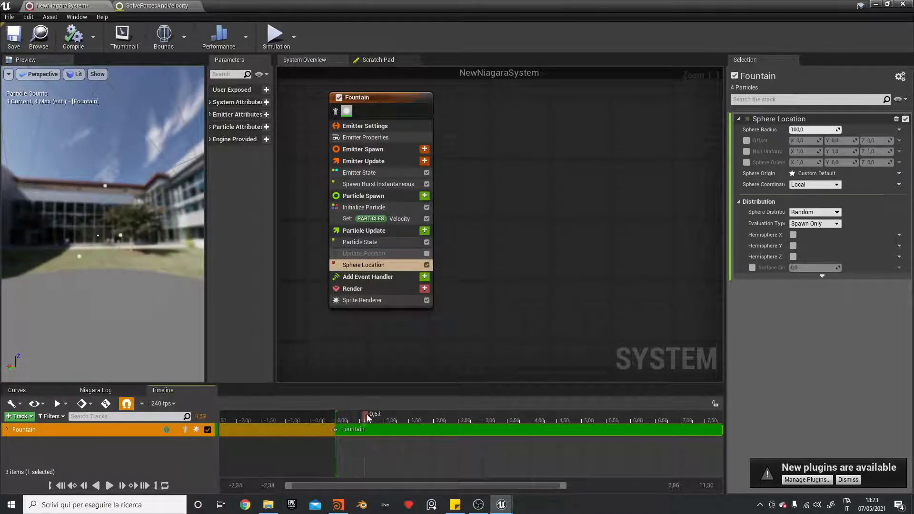
left_click_drag(338, 414, 388, 415)
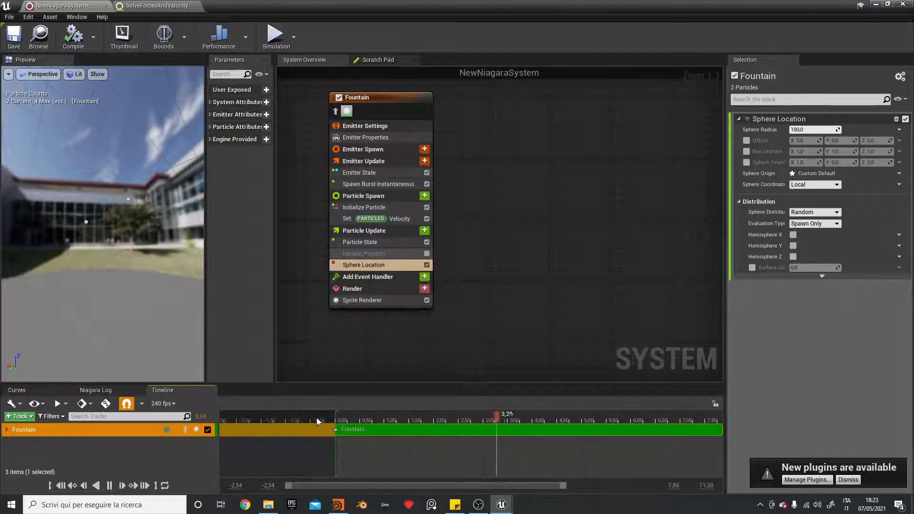
key("space")
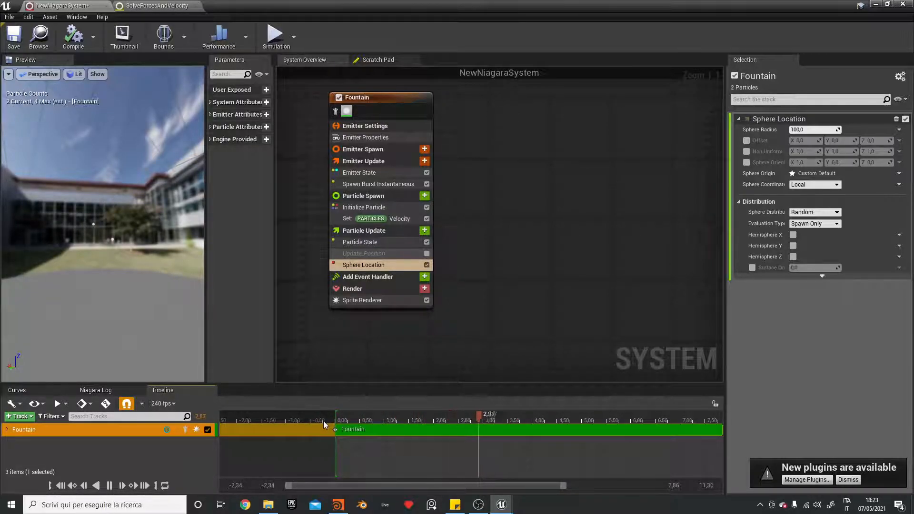
left_click(318, 426)
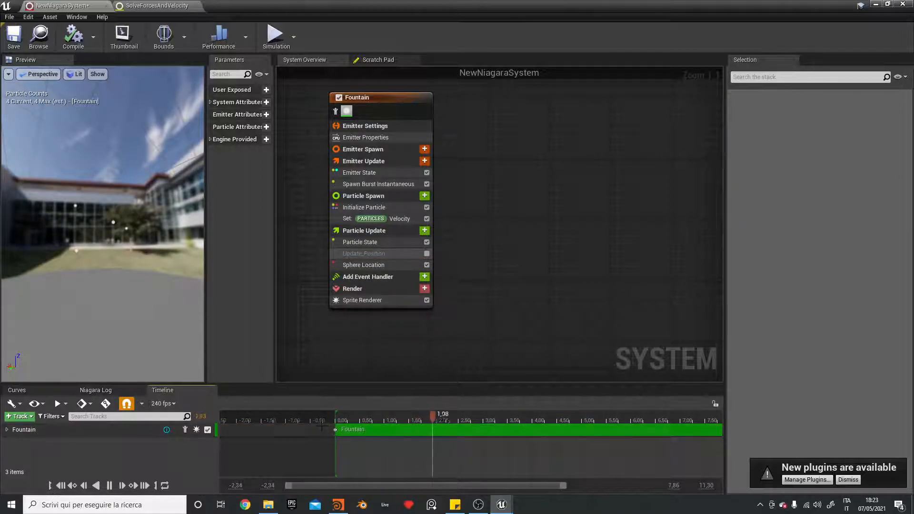
- Enable the Update_Position module in Particle Update and replay the simulation from the start
left_click(427, 253)
left_click(332, 418)
key("space")
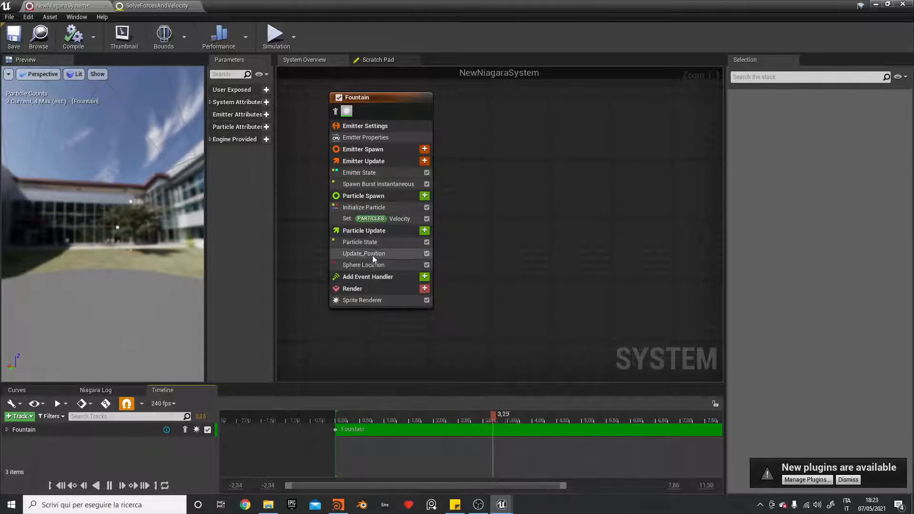
- Turn Sphere Location off and on again during playback to compare its effect, and pause the simulation
left_click(426, 265)
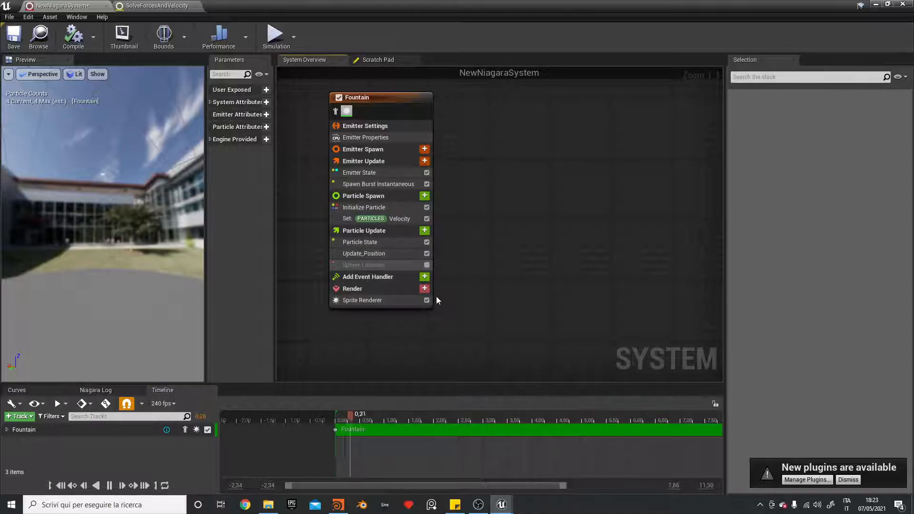
left_click(426, 265)
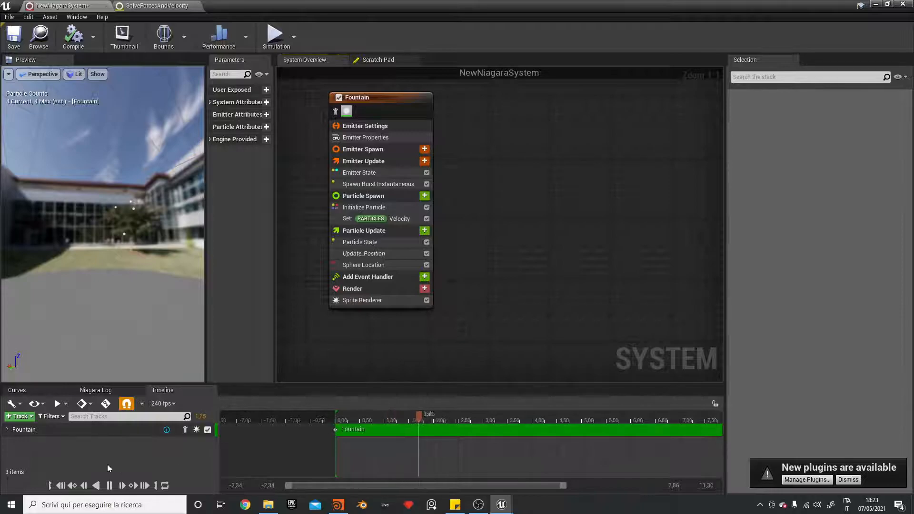
left_click(109, 485)
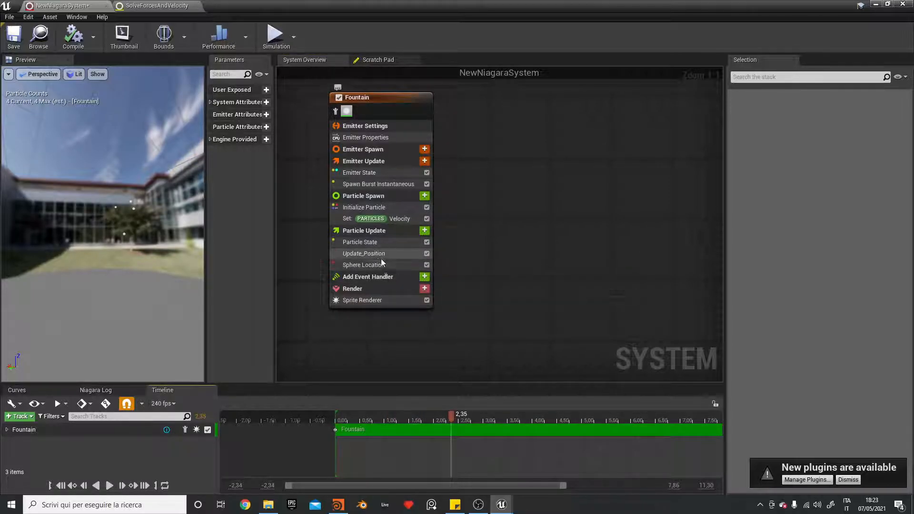
- Move Sphere Location above Update_Position in Particle Update and replay the simulation to check the movement
left_click_drag(381, 265, 390, 253)
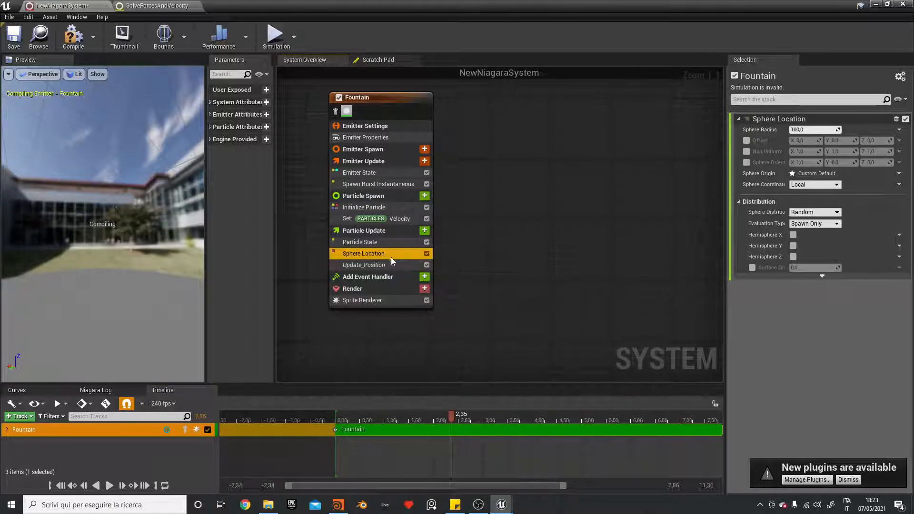
left_click(61, 485)
left_click(110, 486)
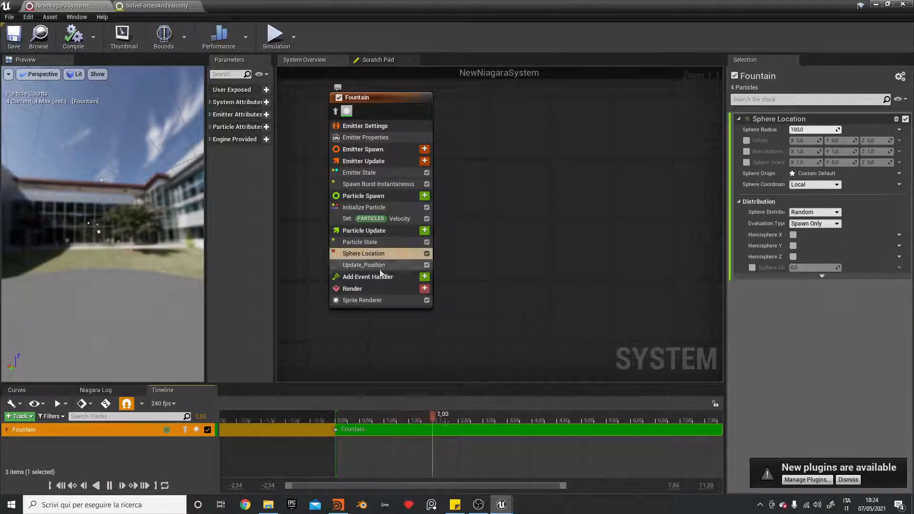
left_click(109, 485)
- Move Sphere Location into Particle Spawn below the Set Velocity module and replay the simulation from the start
left_click_drag(392, 255, 381, 229)
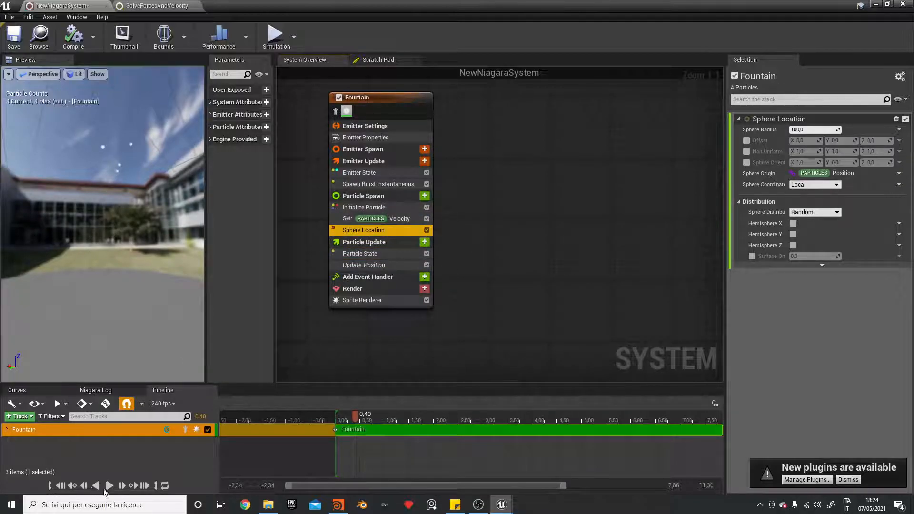
left_click(109, 486)
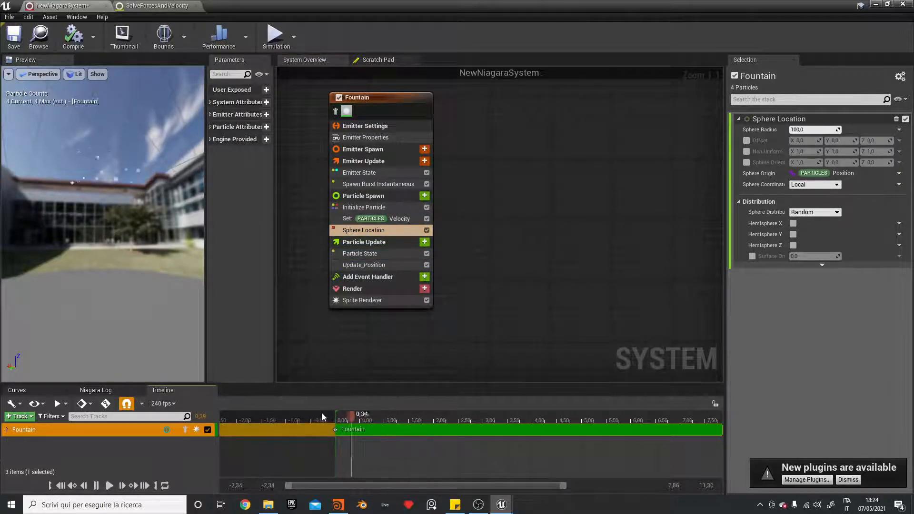
left_click(109, 486)
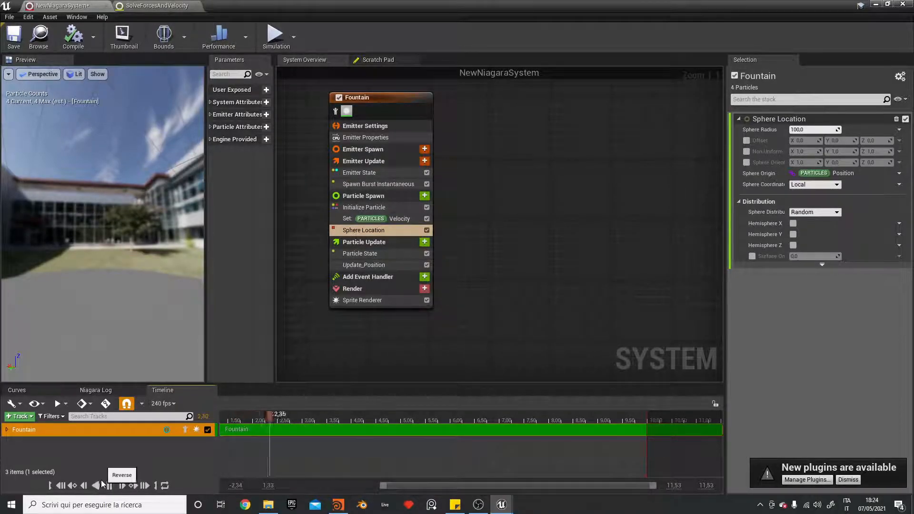
left_click(61, 486)
left_click(109, 485)
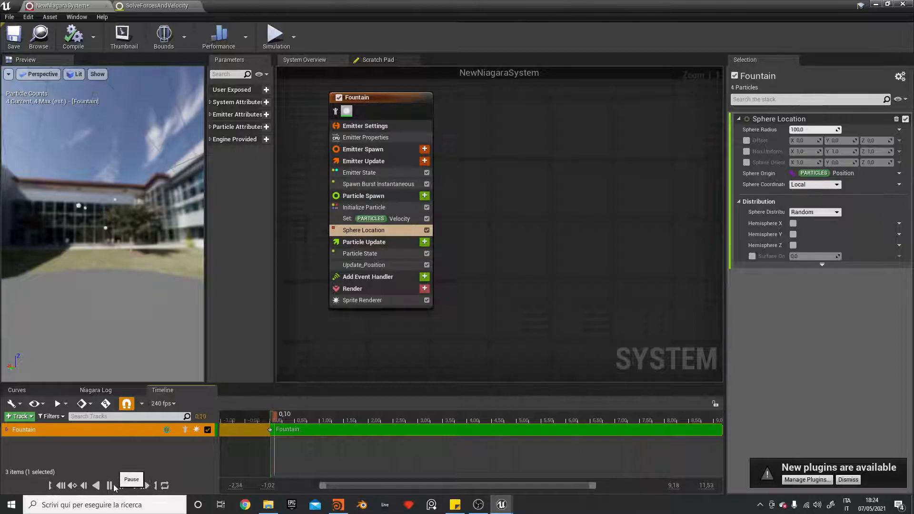
left_click(53, 486)
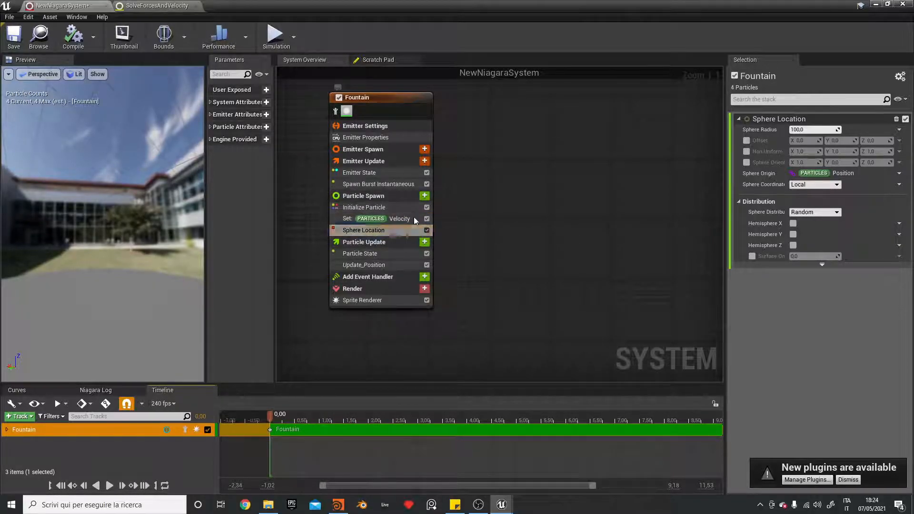
- Switch to Houdini to compare its point system, return to NewNiagaraSystem in Unreal, and scrub the start of the timeline
left_click(333, 505)
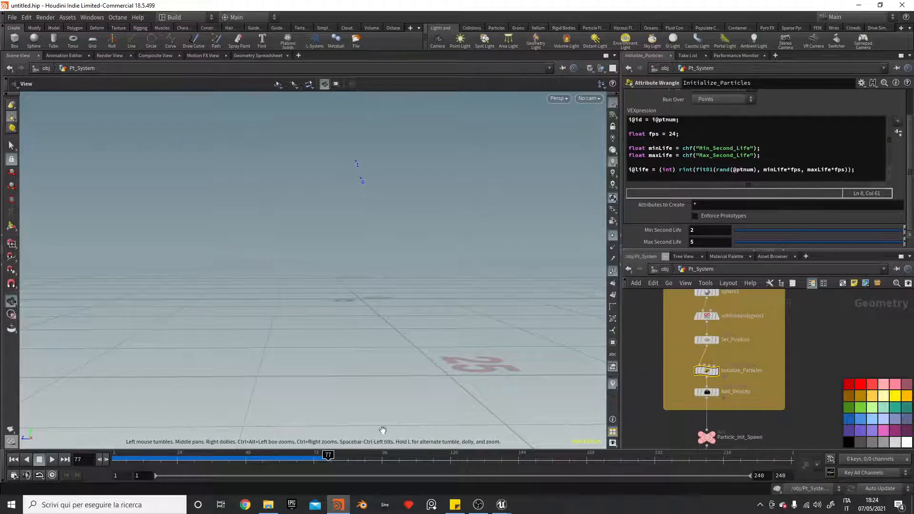
mouse_move(501, 505)
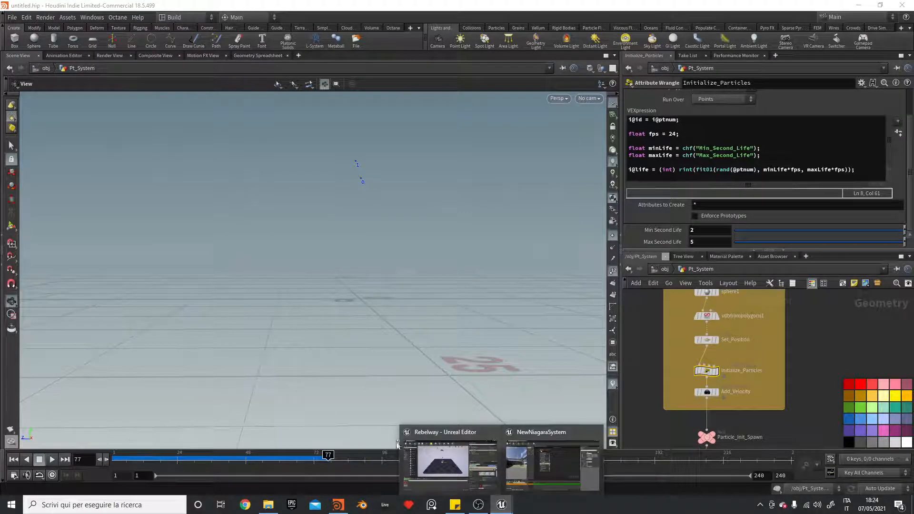
left_click(470, 467)
left_click_drag(271, 418, 276, 418)
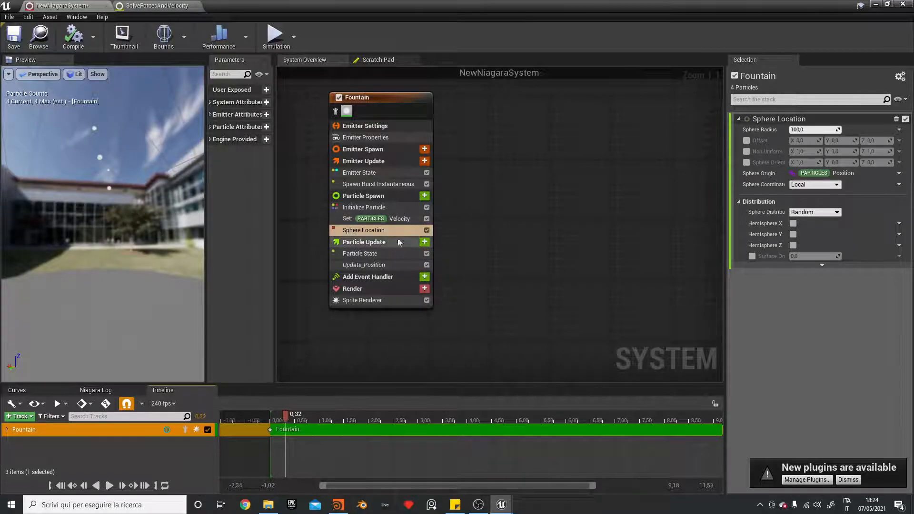
- Turn Sphere Location in Particle Spawn off and on again to compare the particle positions, and inspect its Sphere Radius
left_click(426, 231)
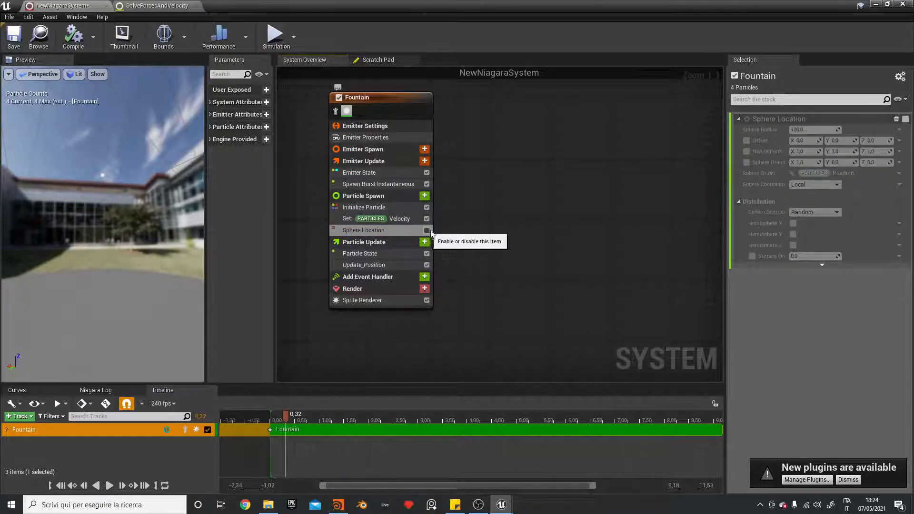
left_click(426, 231)
left_click(815, 129)
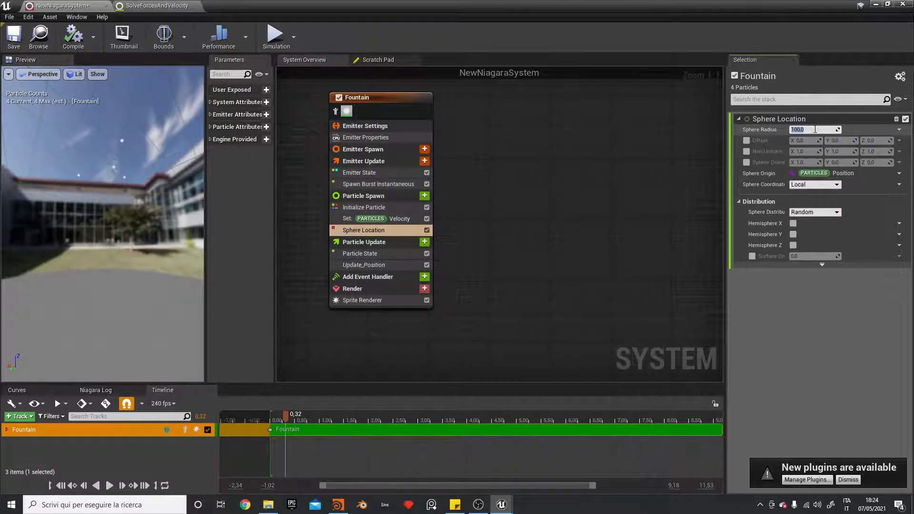
- Set the Sprite Size Mode of the Initialize Particle module to Non-Uniform
left_click(364, 207)
left_click(807, 305)
left_click(906, 284)
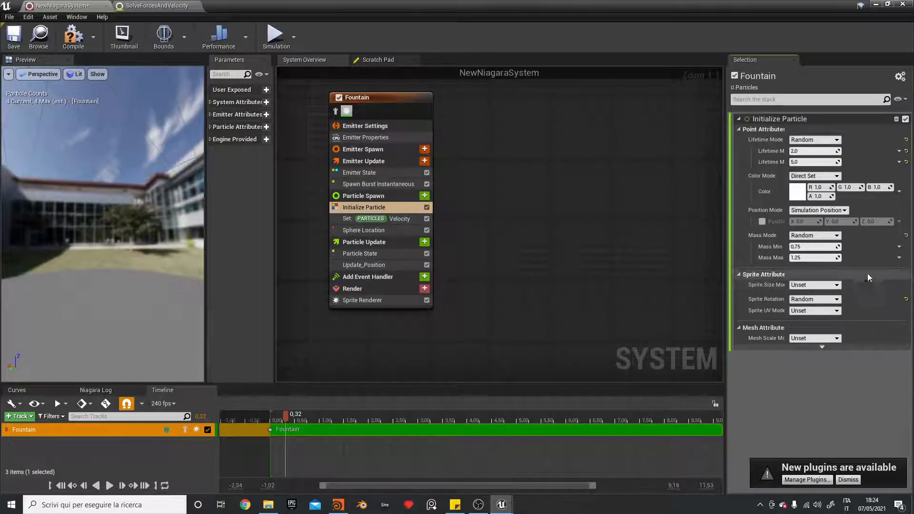
left_click(815, 285)
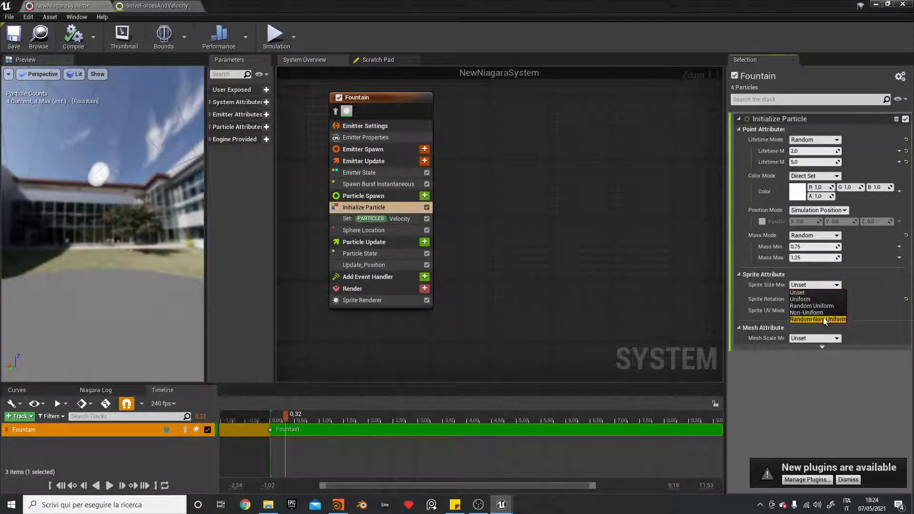
left_click(824, 319)
left_click(821, 285)
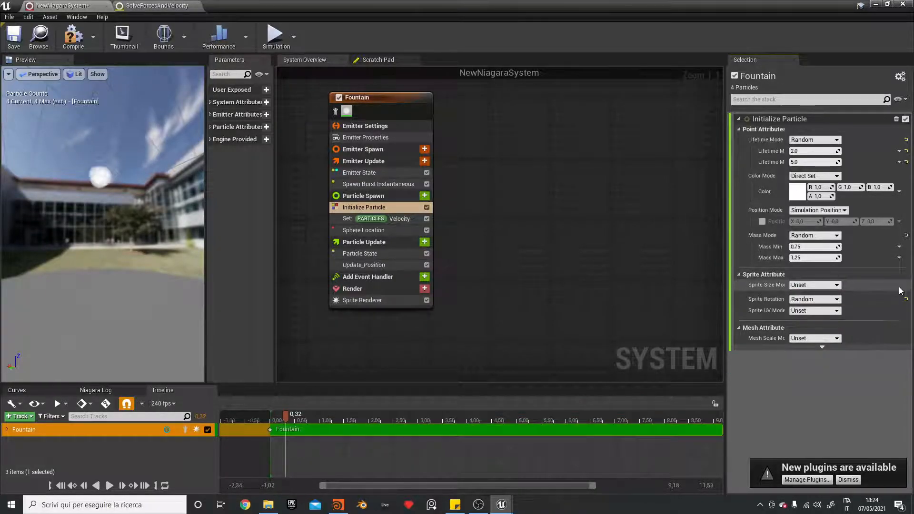
left_click(819, 307)
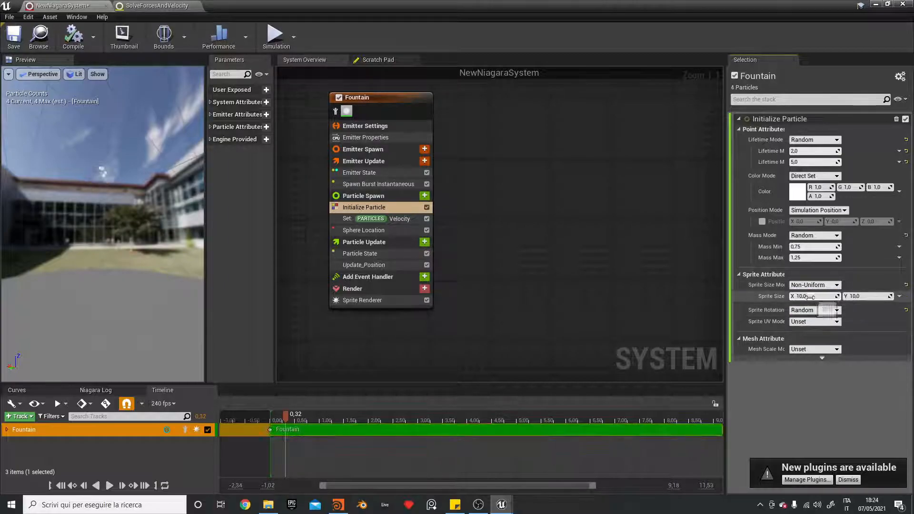
- Set the sprite size's Y value to 50 and scrub the timeline to check the stretched sprites
left_click(864, 297)
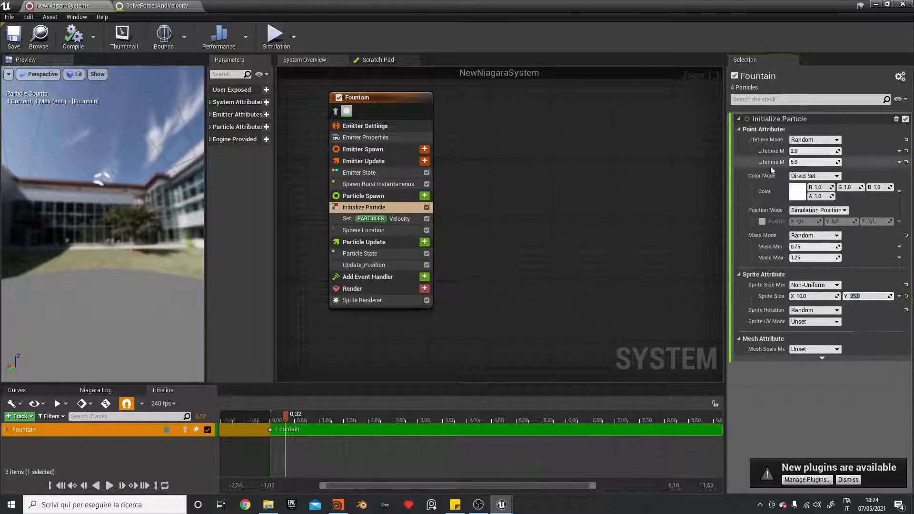
type("50")
key("Return")
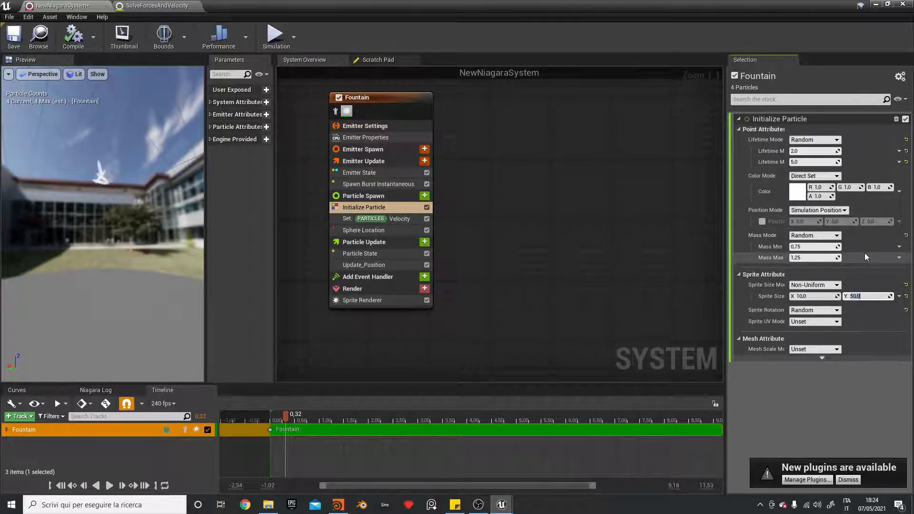
left_click_drag(292, 418, 246, 418)
- Set the Sprite Renderer's alignment to Velocity Aligned and scrub the timeline to check the sprite orientation
left_click(367, 300)
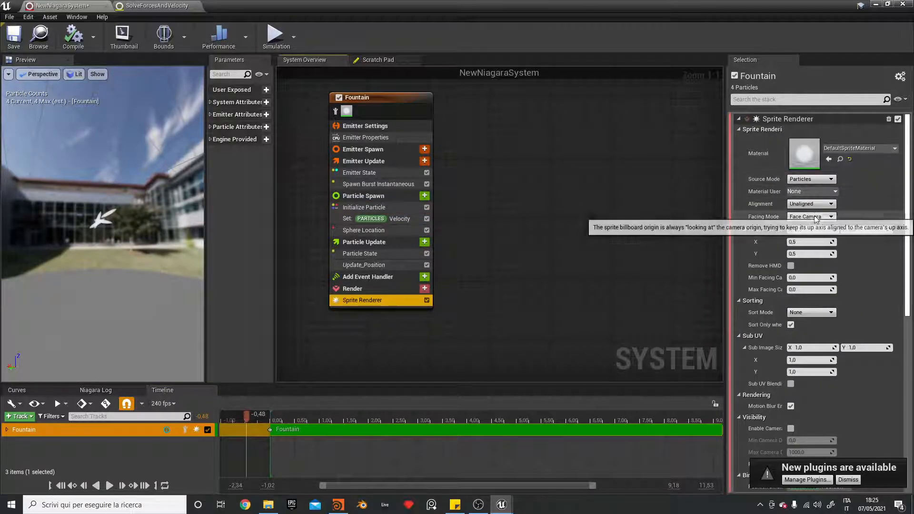
left_click(812, 203)
left_click(809, 218)
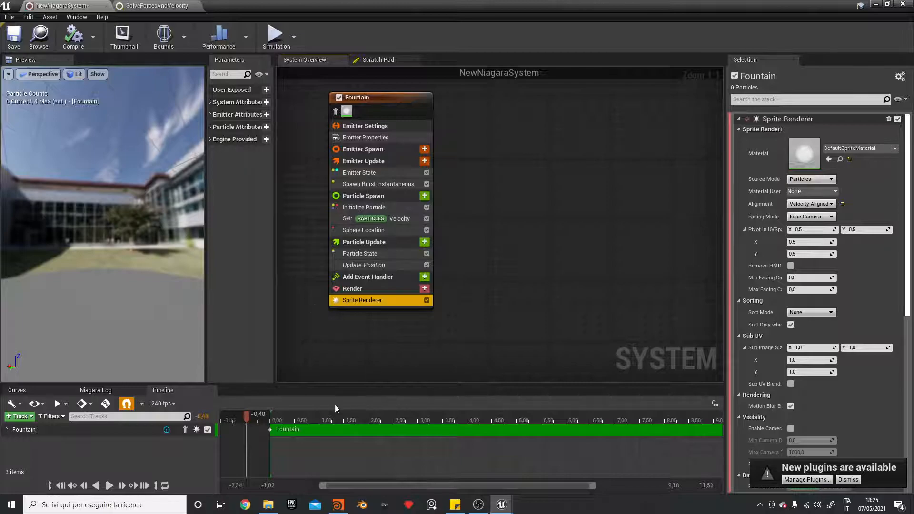
mouse_move(279, 416)
left_mouse_down()
mouse_move(312, 418)
mouse_move(275, 418)
mouse_move(283, 417)
left_mouse_up()
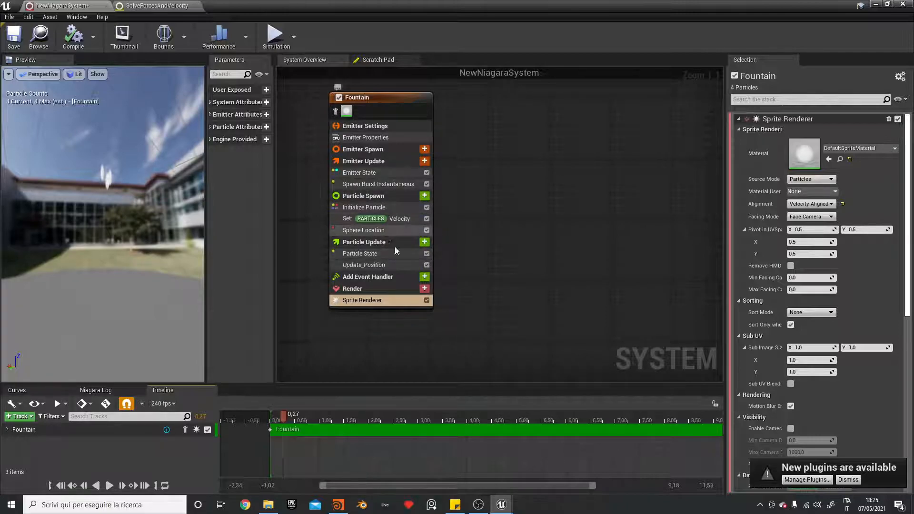
- Add a Sprite Rotation Rate module to Particle Update, raise its rotation rate and scrub the timeline to check the sprites
left_click(424, 242)
type("s")
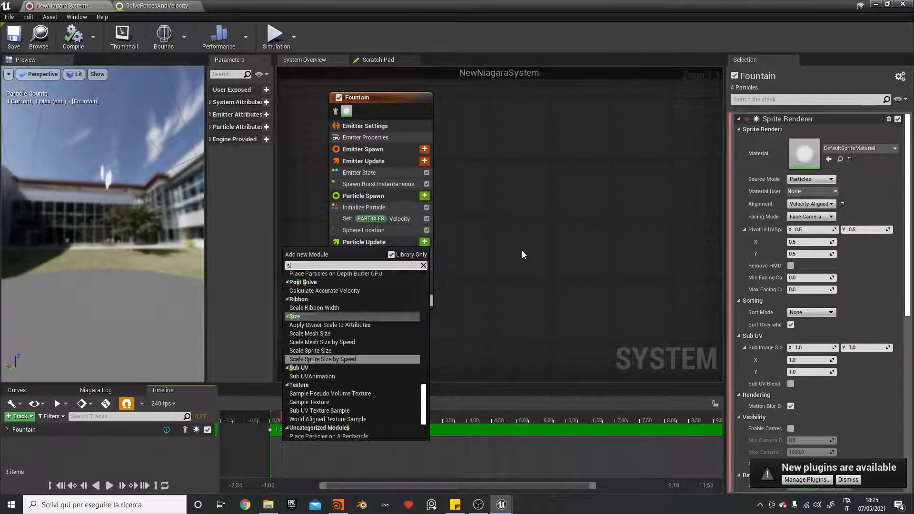
type("prite rot")
key("Return")
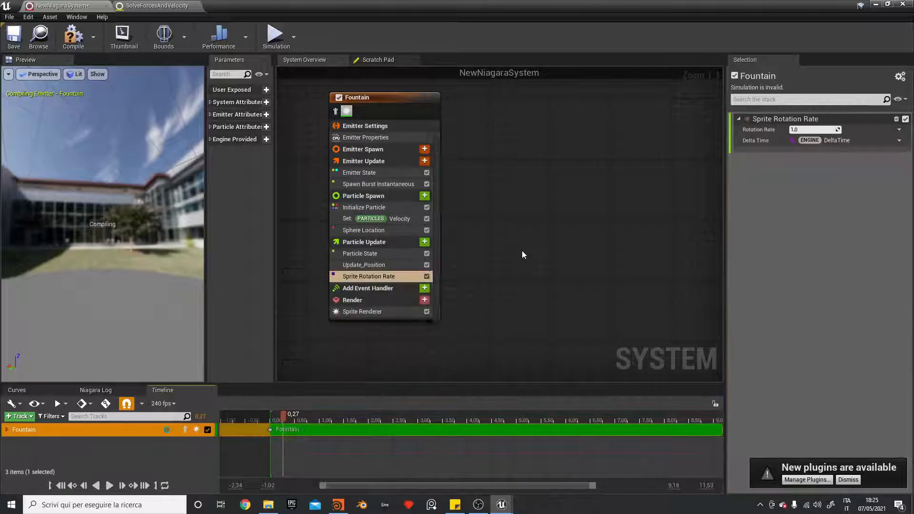
left_click_drag(283, 416, 277, 419)
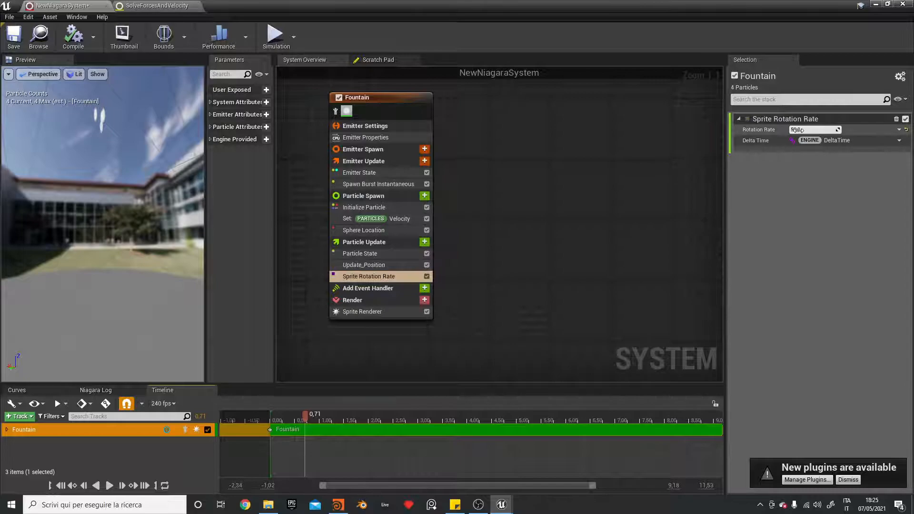
left_click_drag(837, 130, 838, 130)
mouse_move(305, 415)
left_mouse_down()
mouse_move(264, 413)
mouse_move(296, 416)
left_mouse_up()
- Set the Sprite Renderer's alignment to Unaligned and scrub the timeline to check the sprite rotation
left_click(352, 314)
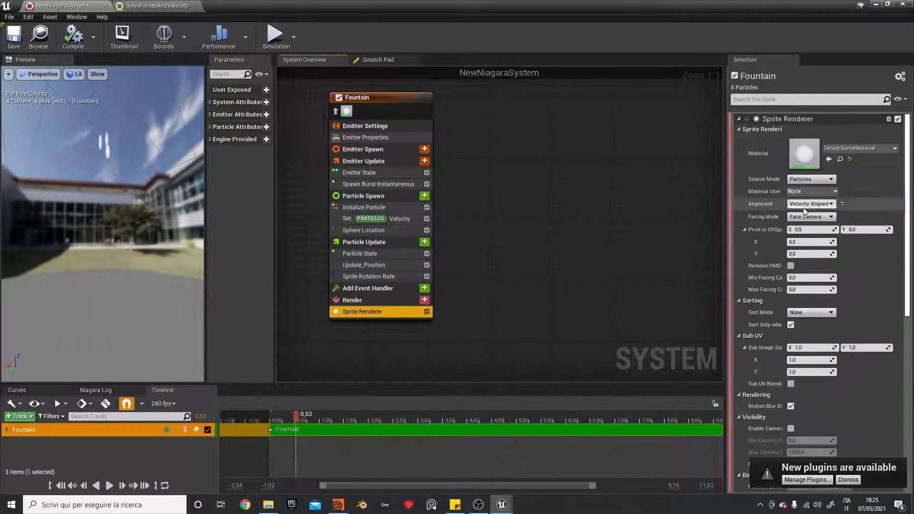
left_click(290, 422)
left_click_drag(281, 419, 298, 421)
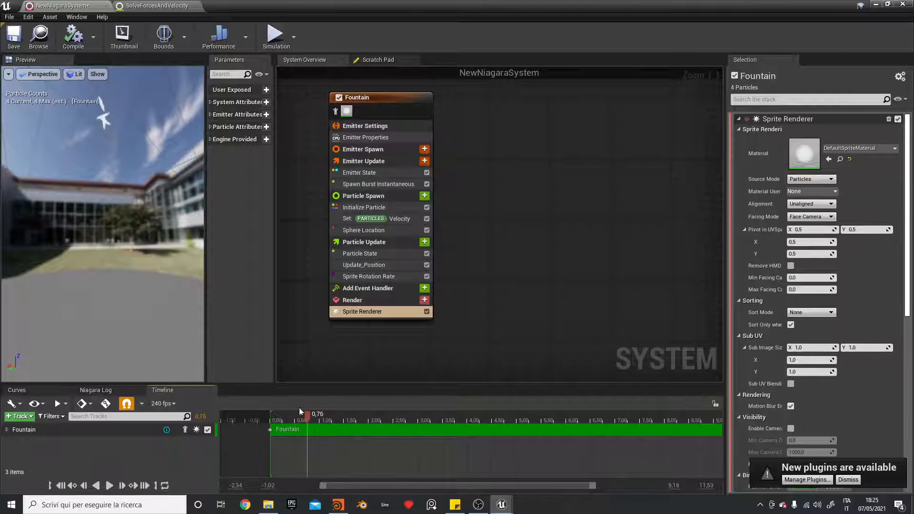
- Set the Sprite Rotation Rate module's Rotation Rate to 1000 and scrub the timeline to check the faster spin
left_click(389, 275)
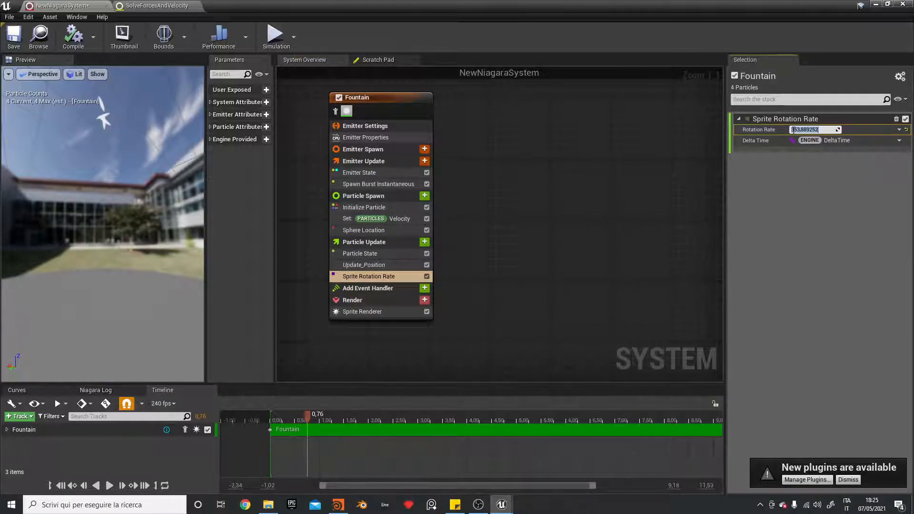
left_click_drag(231, 419, 280, 419)
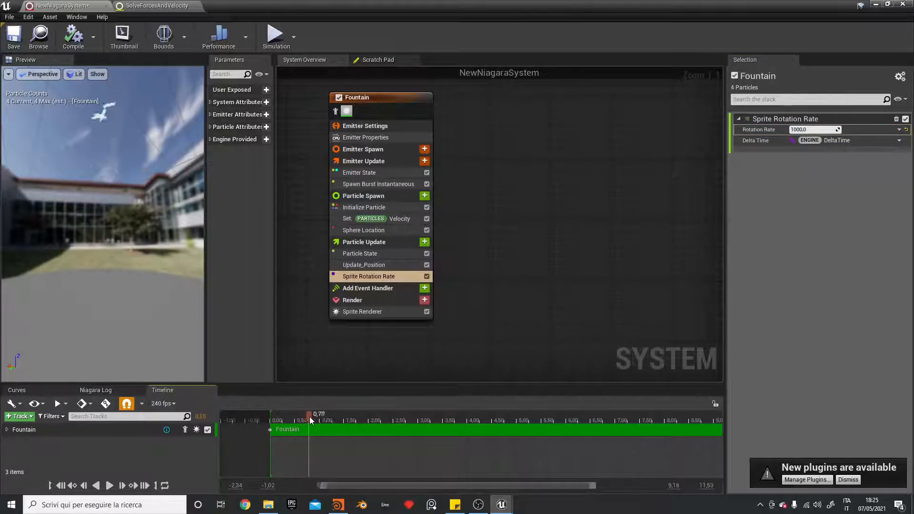
mouse_move(318, 421)
left_mouse_down()
mouse_move(279, 421)
mouse_move(302, 417)
left_mouse_up()
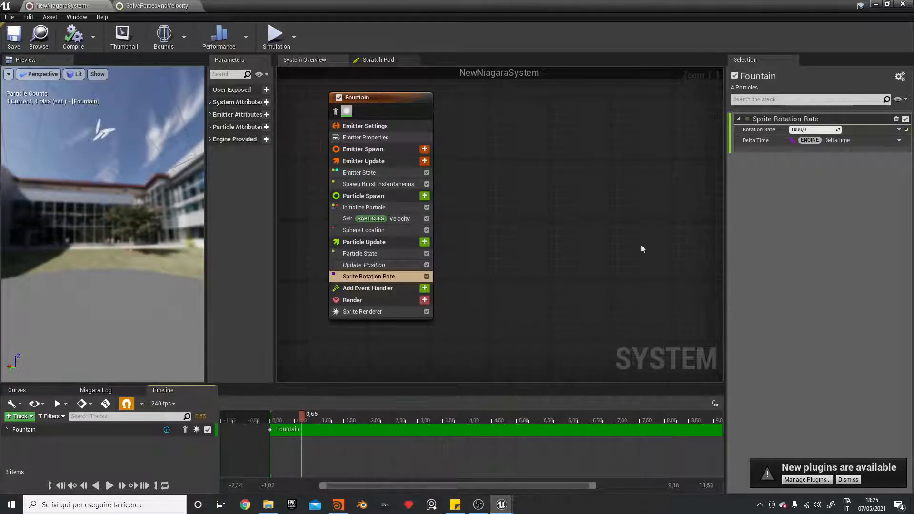
- Drive the Rotation Rate with a Random Range Float from -1000 to 1000 and scrub the timeline
left_click(887, 128)
type("random")
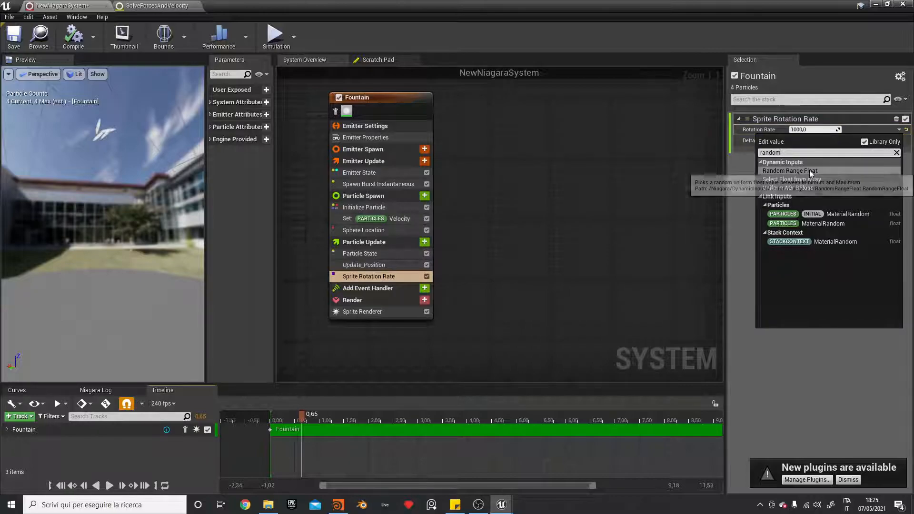
left_click(790, 170)
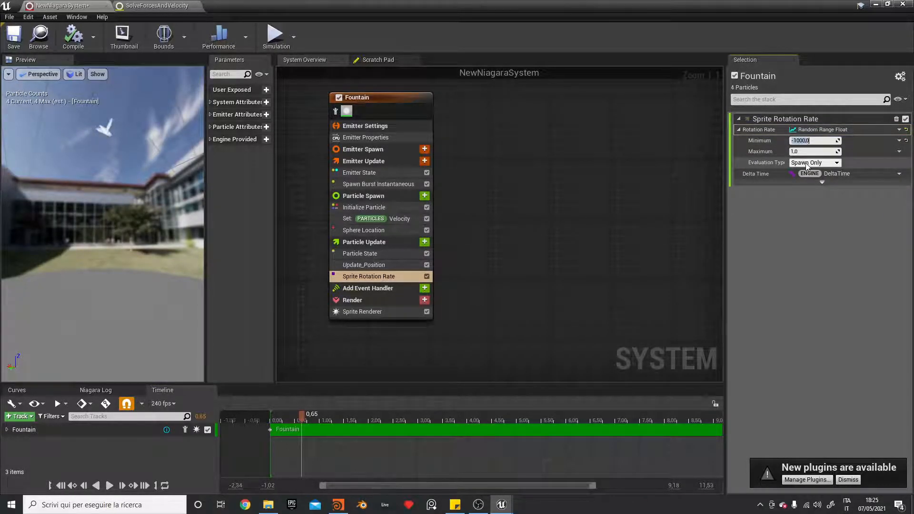
key("Return")
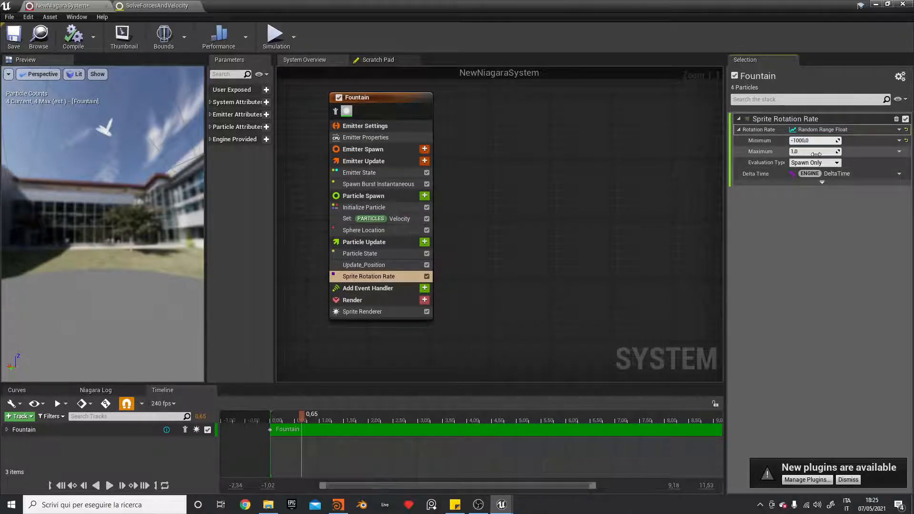
left_click(807, 152)
key("Return")
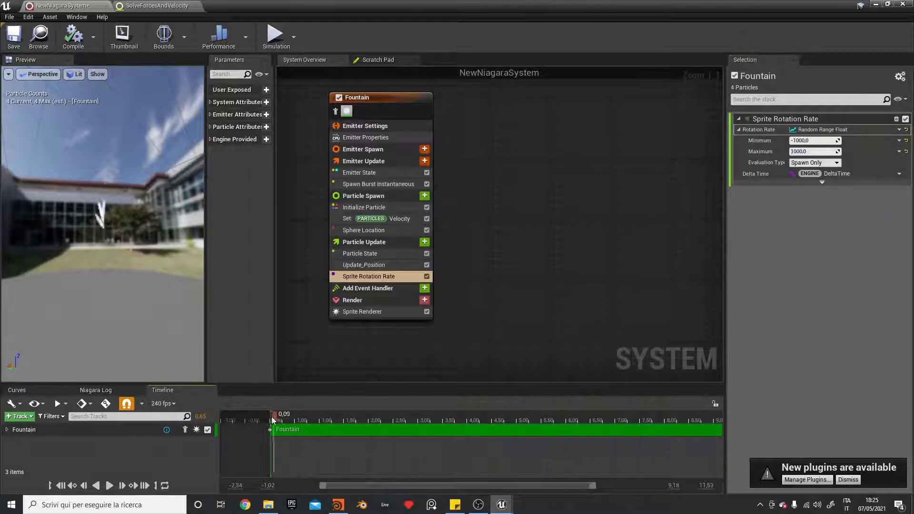
left_click_drag(285, 419, 325, 418)
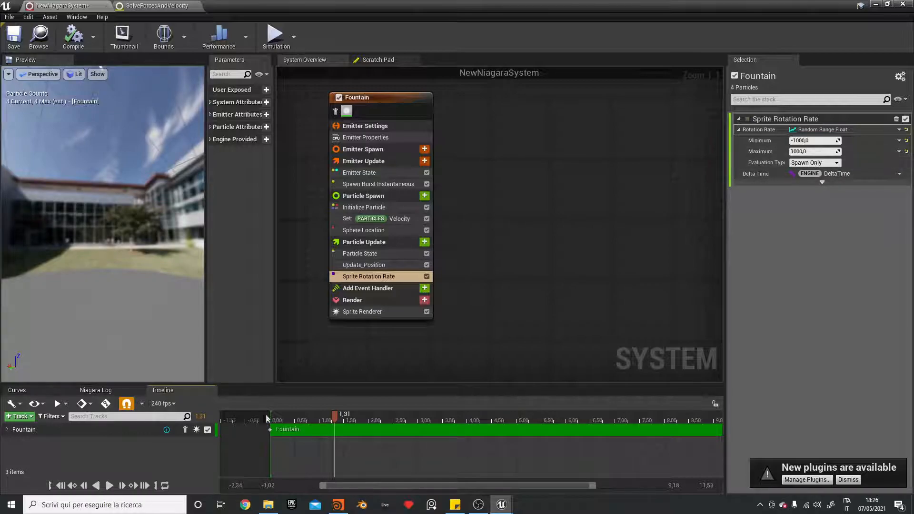
- Set the random rotation rate's Evaluation Type to Every Frame and scrub the timeline to check the rotation
left_click(815, 163)
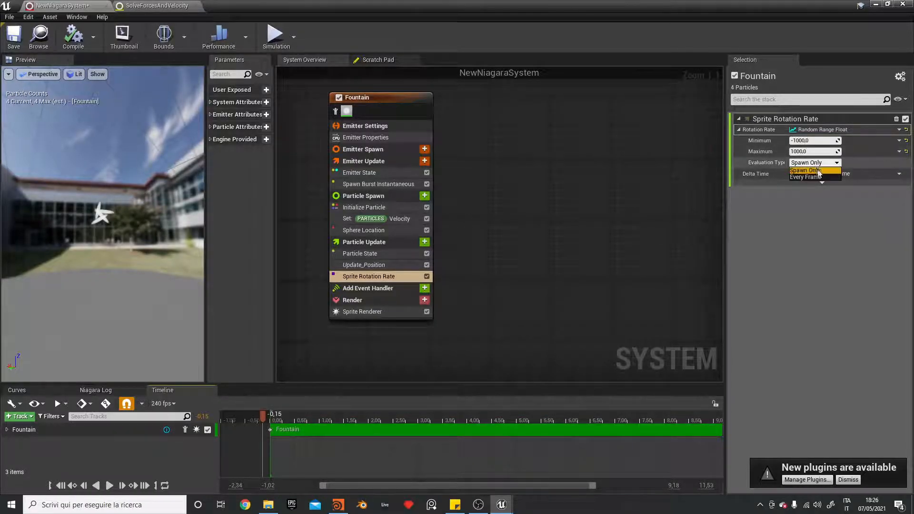
left_click(809, 177)
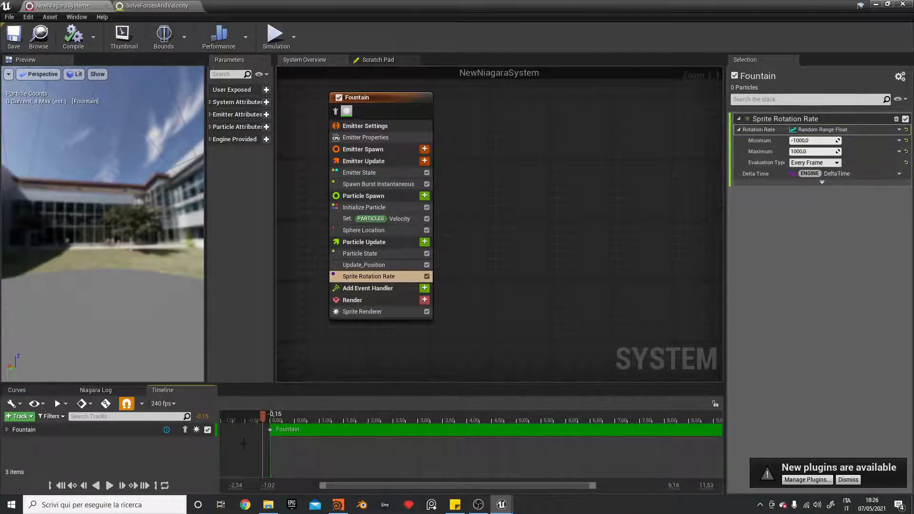
left_click(265, 423)
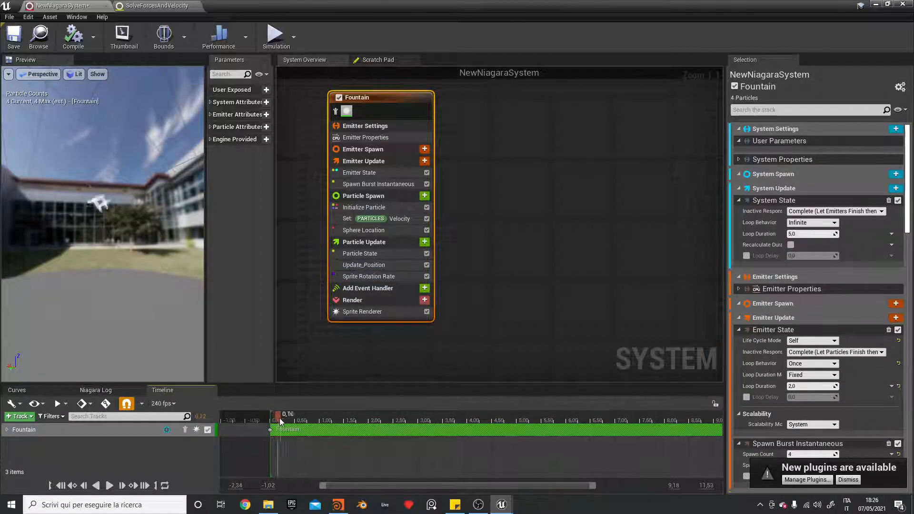
left_click_drag(293, 421, 319, 422)
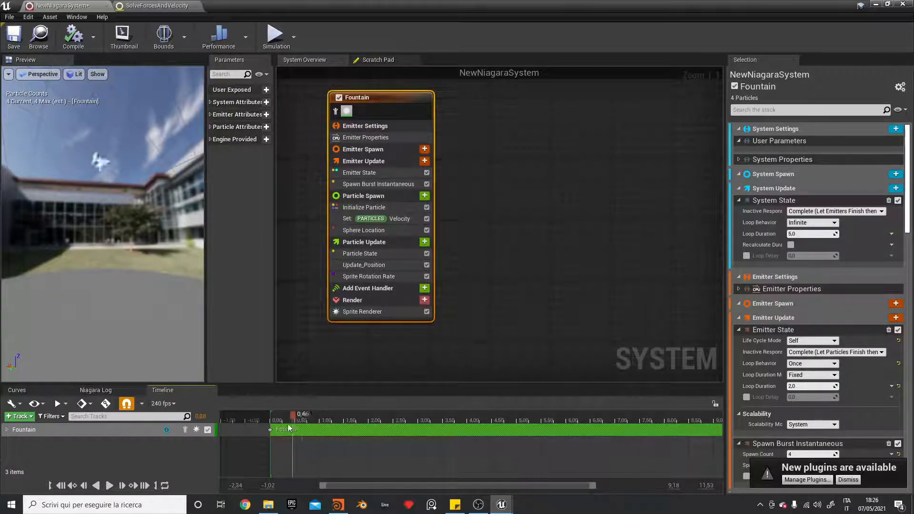
- Set the random rotation rate's Evaluation Type back to Spawn Only and scrub the timeline
left_click(381, 276)
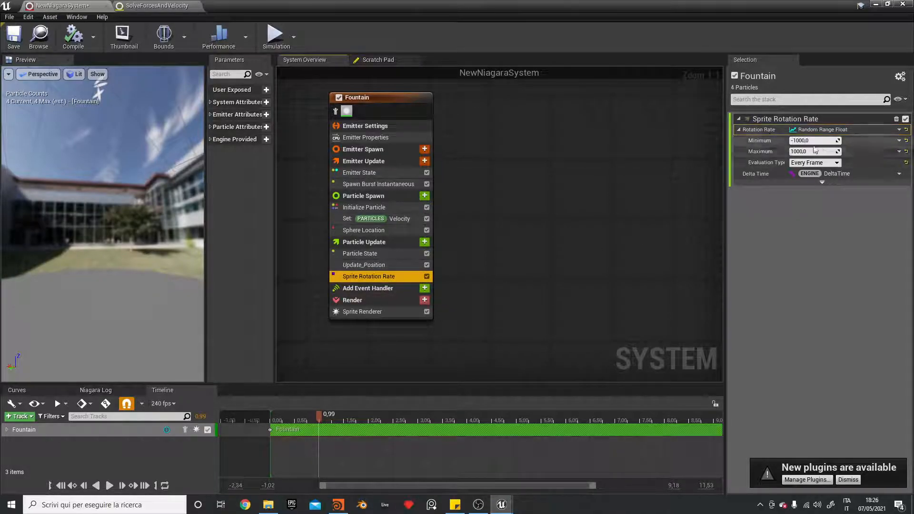
left_click(815, 162)
left_click(806, 174)
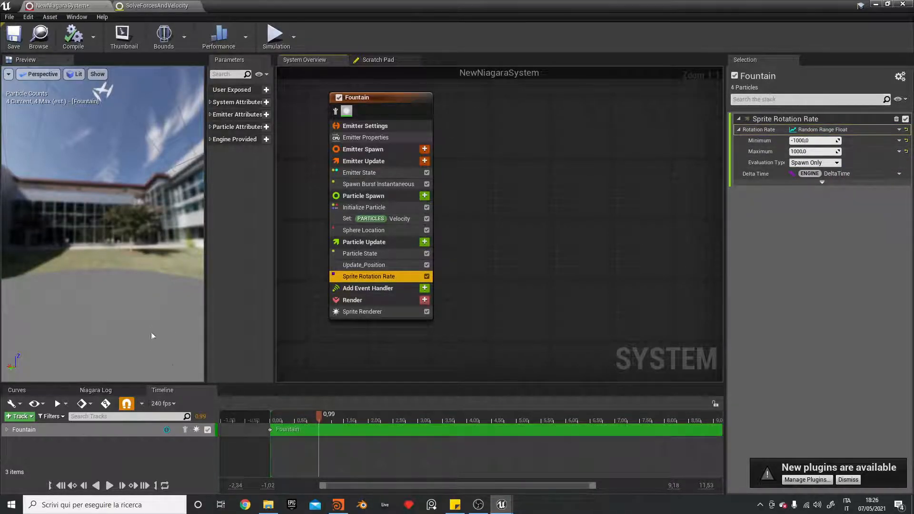
left_click_drag(310, 412, 257, 416)
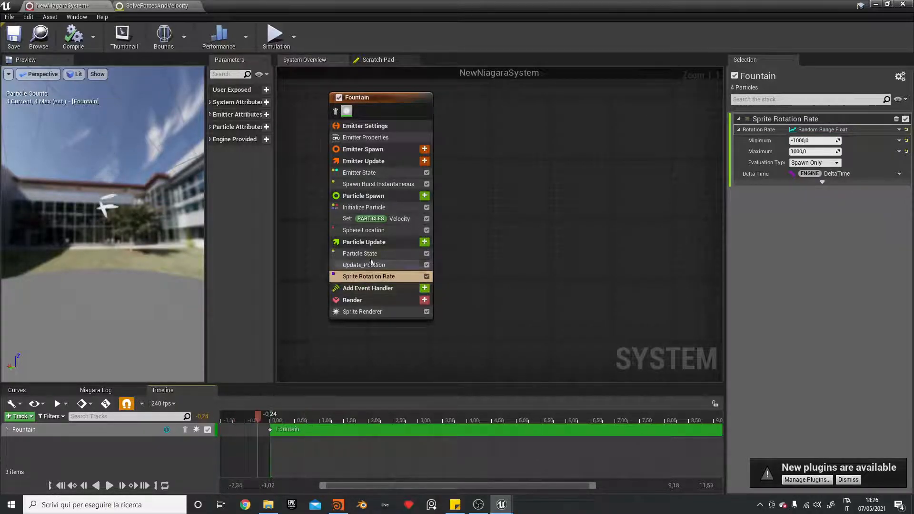
- Widen the parameter list and create a float particle attribute named spriteRot
left_click(397, 279)
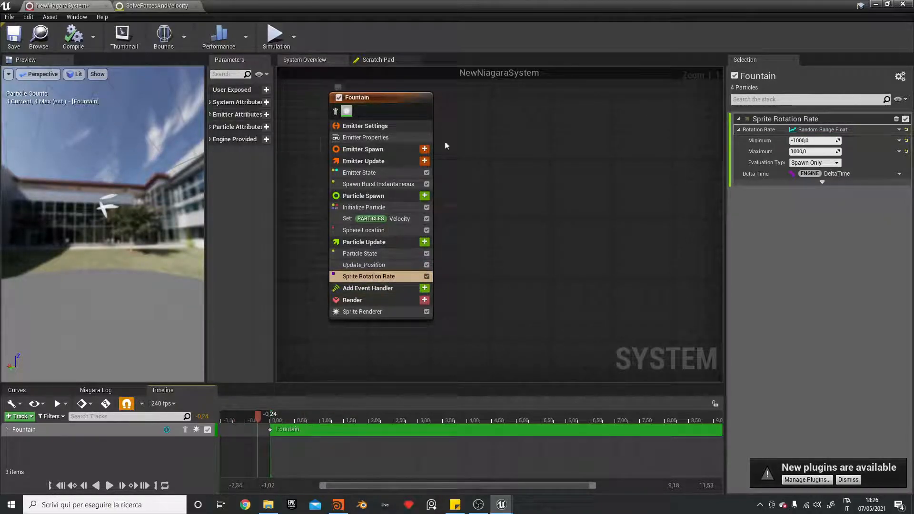
left_click(425, 195)
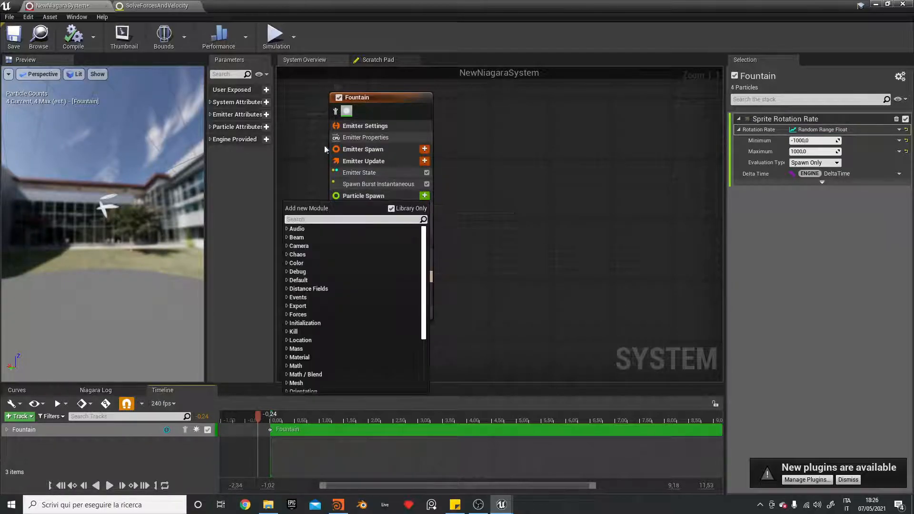
left_click_drag(277, 127, 328, 127)
left_click(320, 126)
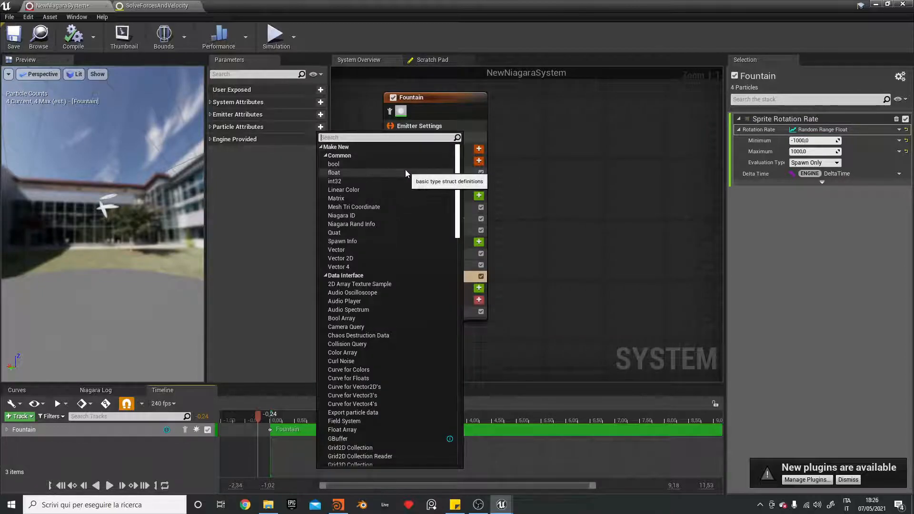
type("fl")
key("Return")
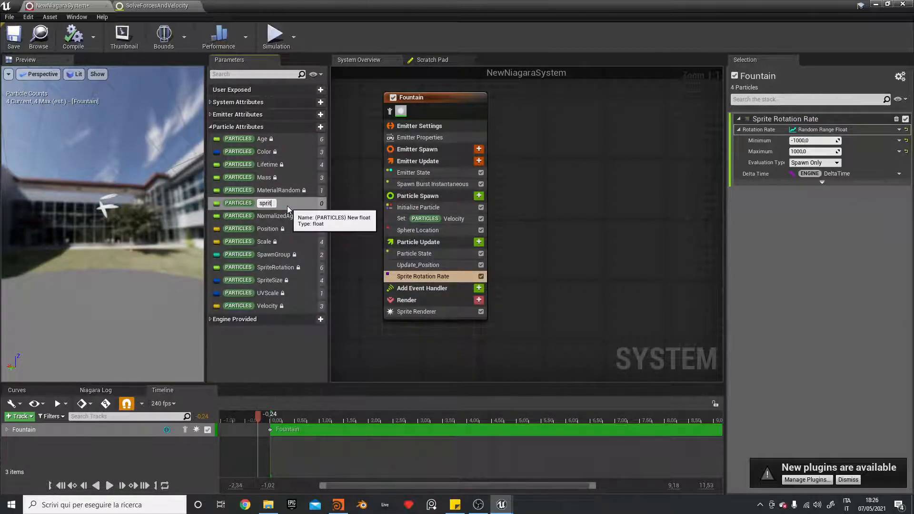
type("spriteRot")
key("Return")
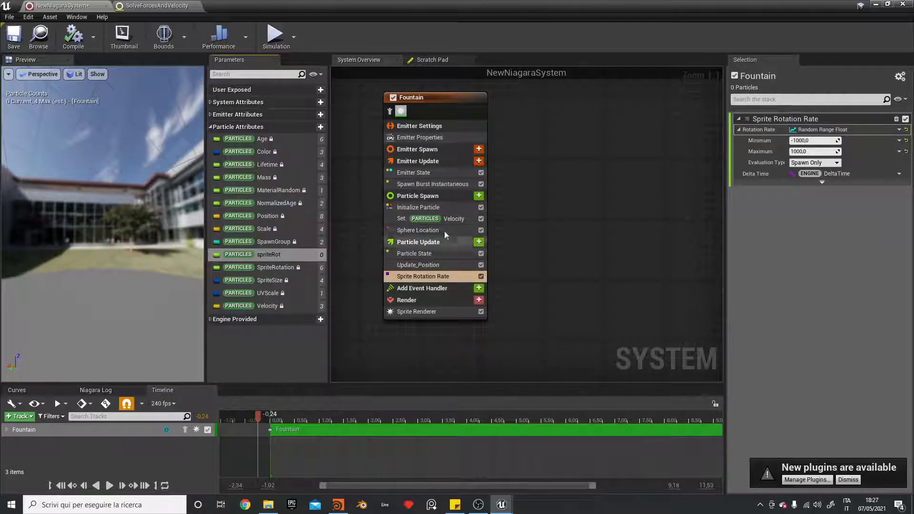
- Delete the Sprite Rotation Rate module from Particle Update
left_click(439, 276)
key("Delete")
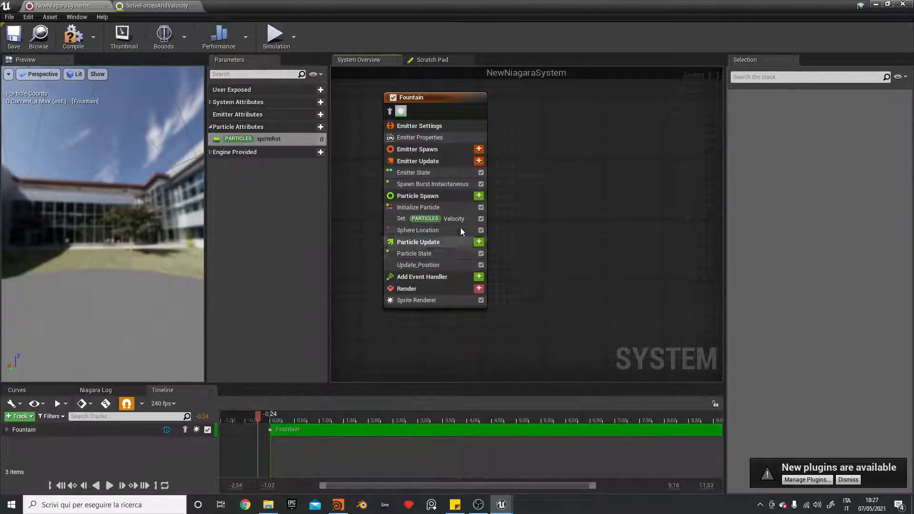
- Add a Scale Sprite Size module to Particle Update
left_click(479, 242)
type("scale pa")
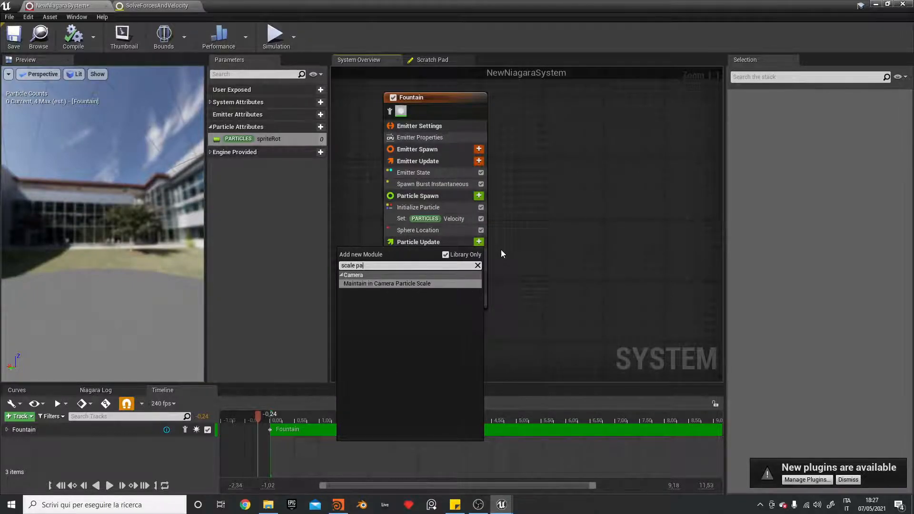
key("BackSpace")
key("BackSpace")
type("spr")
key("Return")
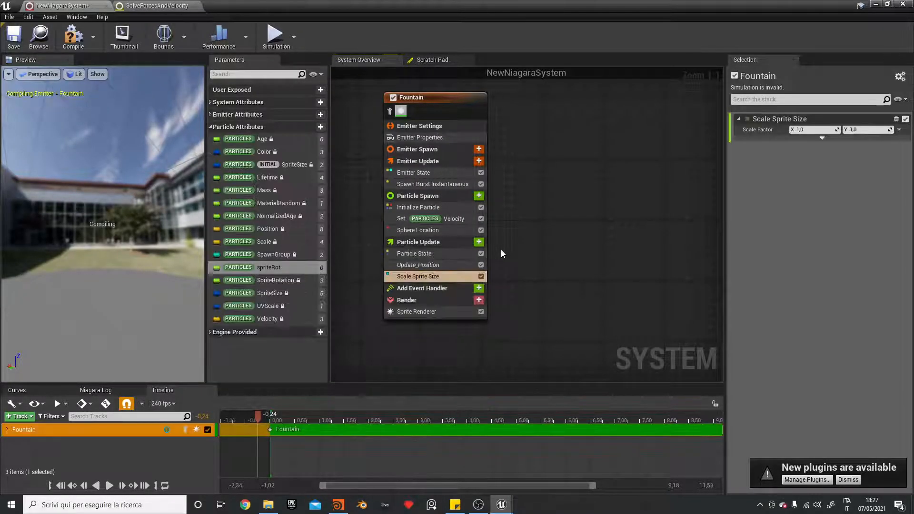
- Drive the Scale Factor with Vector 2D From Float and set its value to a Random Range Float
left_click(899, 130)
type("fl")
key("Return")
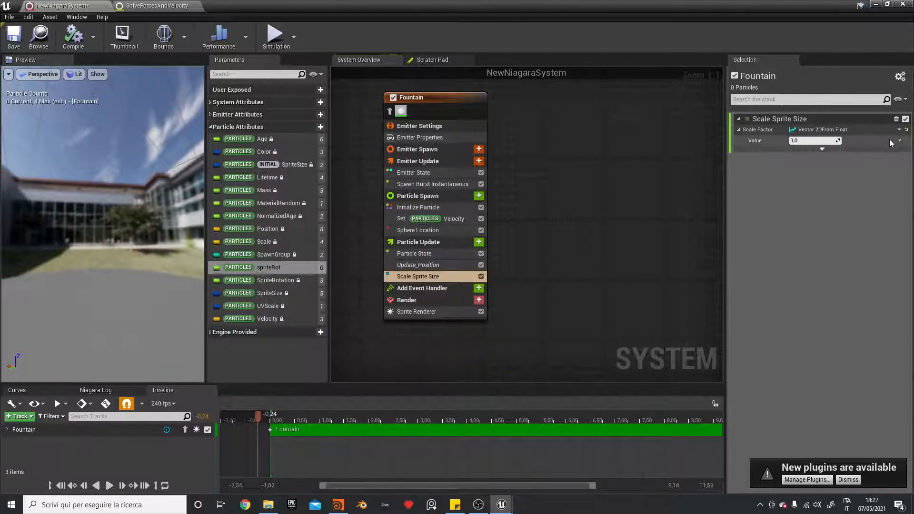
left_click(899, 141)
type("random")
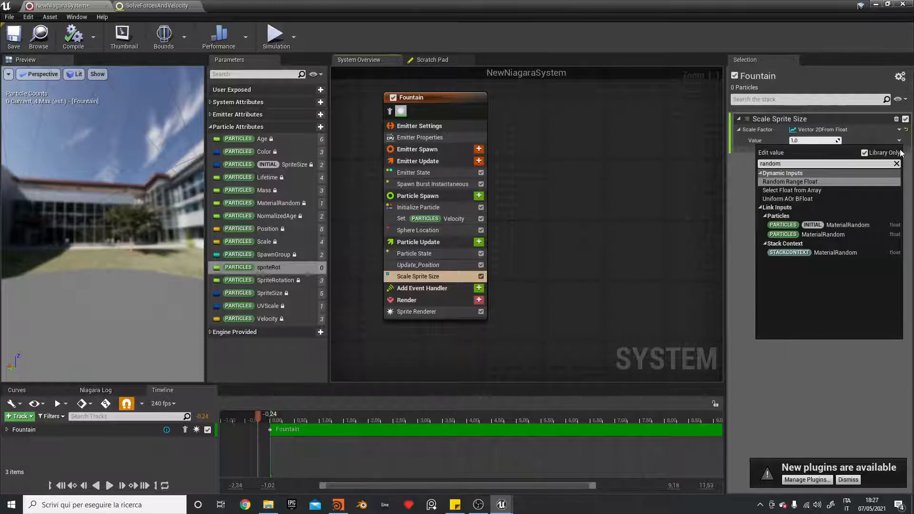
key("Return")
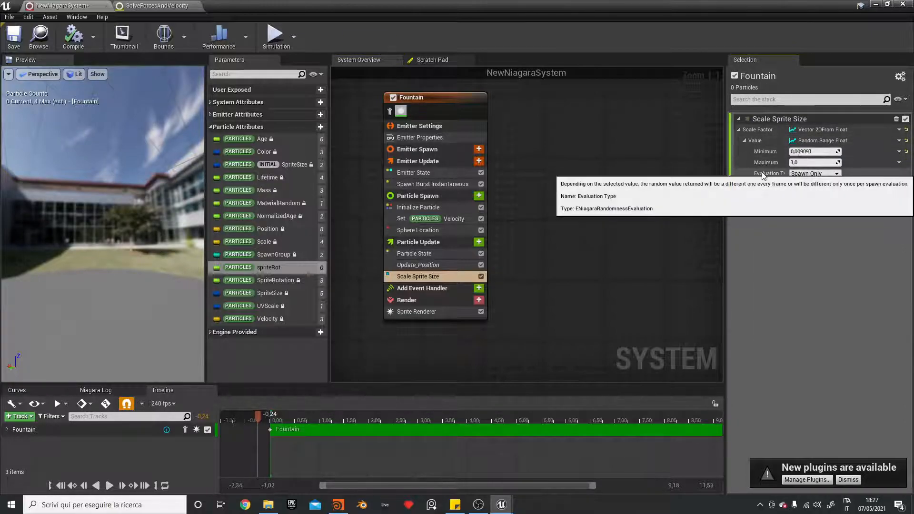
- Set the random scale range to a minimum of 0.25 and a maximum of 2, and scrub the timeline
type("0,25")
key("Tab")
type("2")
left_click_drag(251, 415, 294, 418)
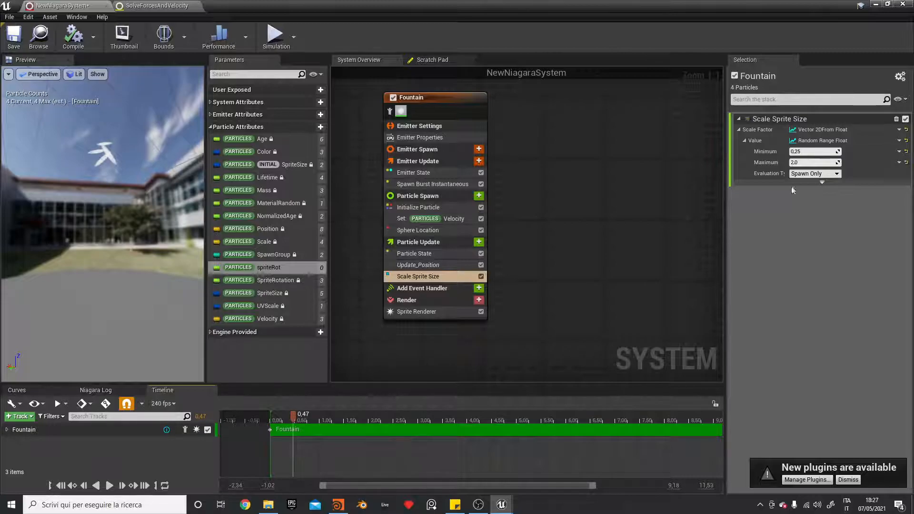
- Set the random scale's Evaluation Type to Every Frame and scrub the timeline to check the sprite sizes
left_click(815, 174)
left_click(814, 187)
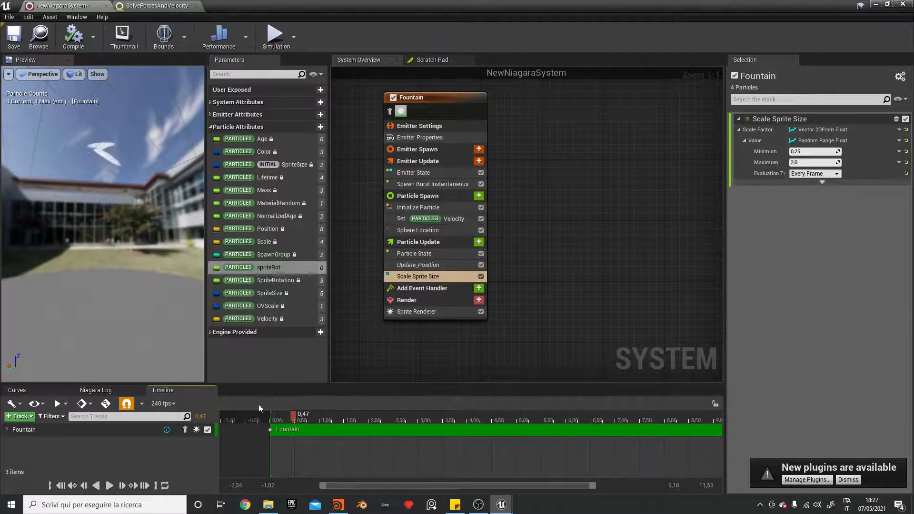
left_click_drag(276, 419, 314, 419)
- Add a Set Parameters module to Particle Spawn for setting a new or existing parameter directly
left_click(443, 230)
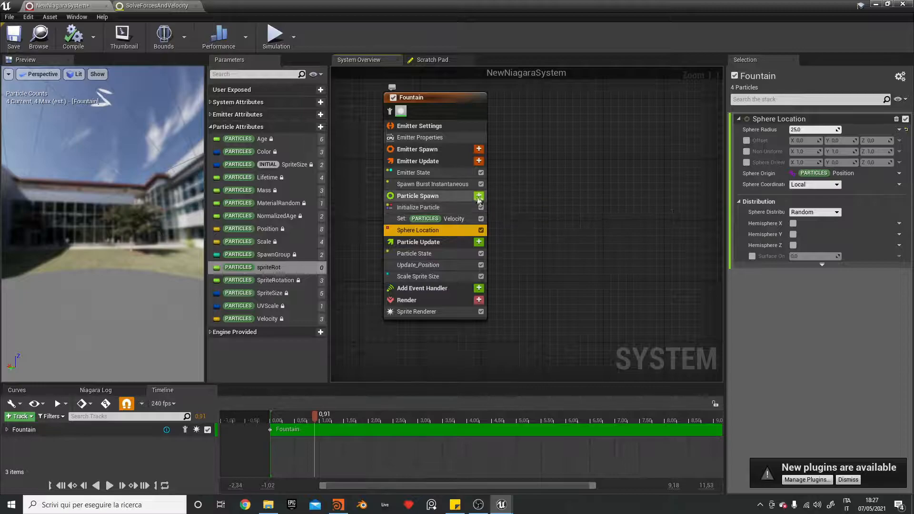
left_click(479, 196)
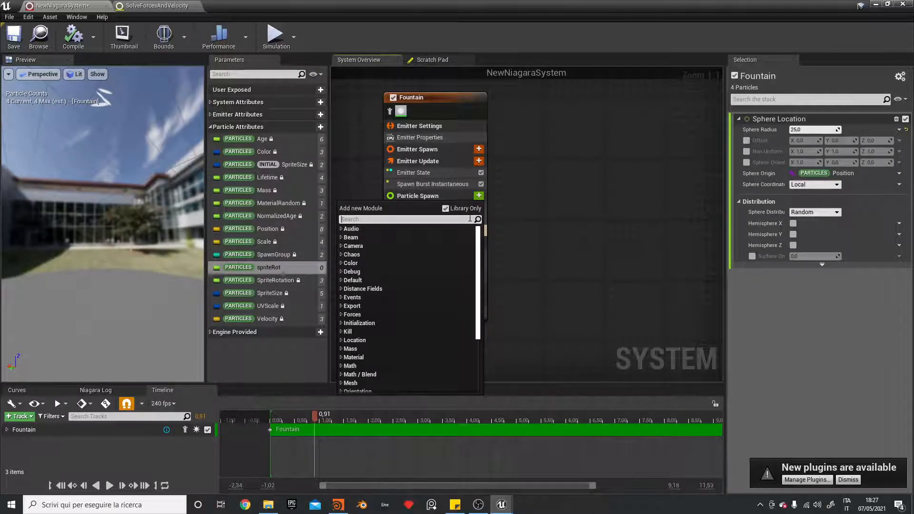
type("set")
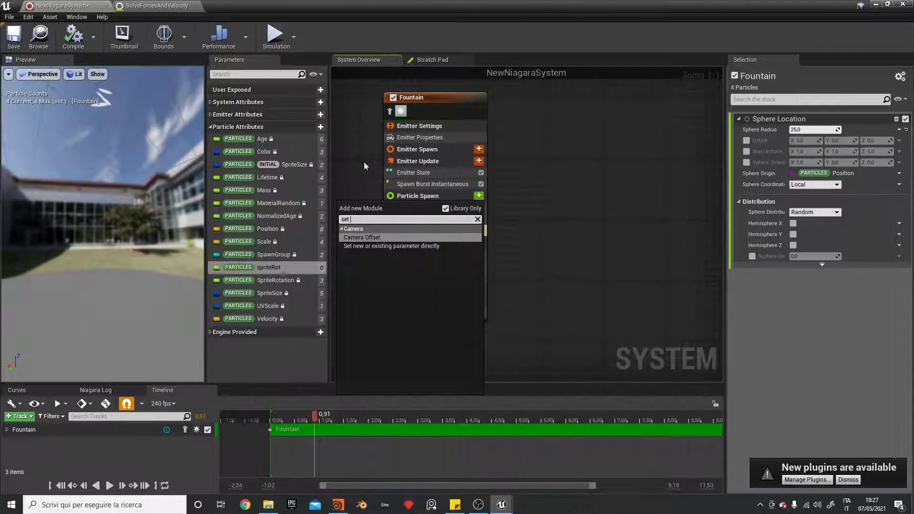
left_click(451, 246)
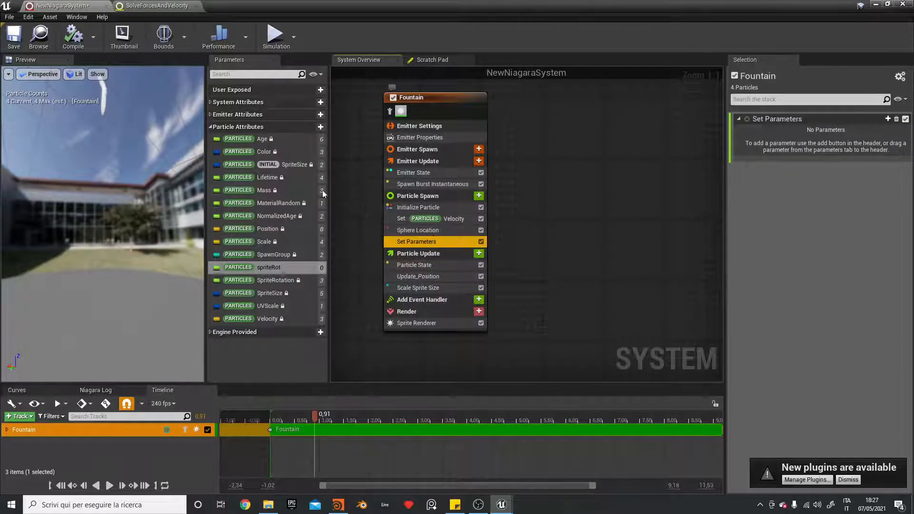
- Rename the spriteRot particle attribute to spriteScale and assign it to the empty Set Parameters module
mouse_move(274, 270)
left_mouse_down()
mouse_move(633, 212)
mouse_move(270, 258)
mouse_move(275, 267)
left_mouse_up()
double_click(275, 267)
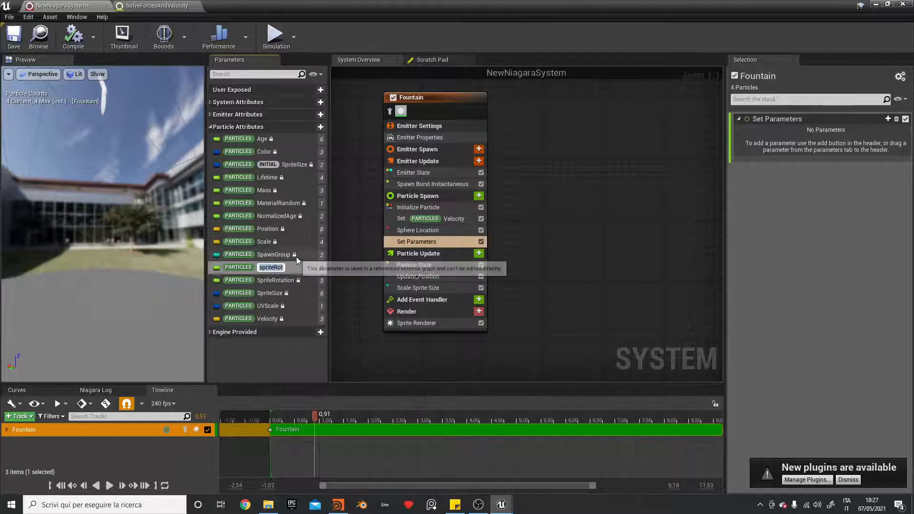
type("spriteScale")
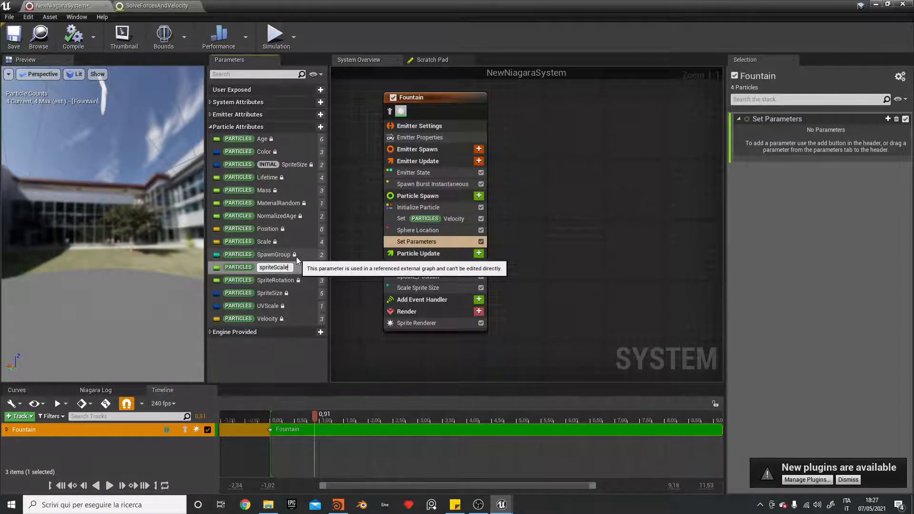
key("Return")
left_click_drag(275, 282, 803, 121)
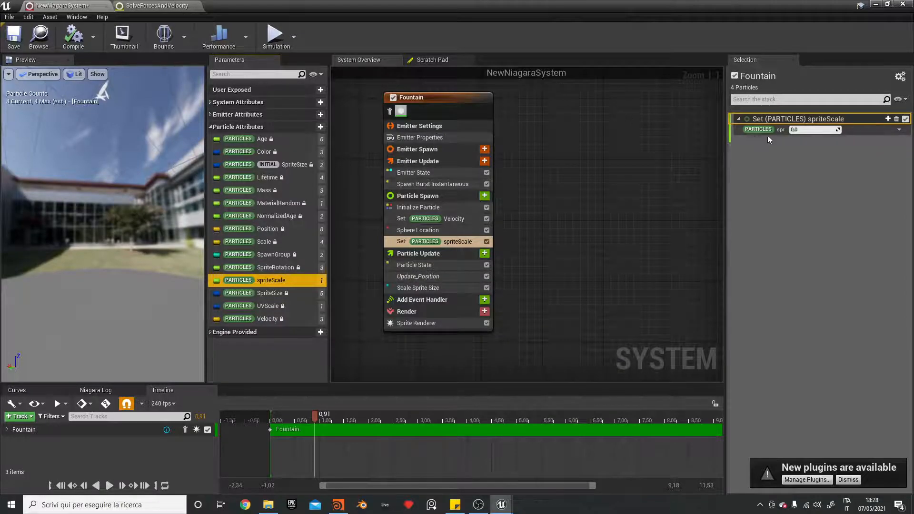
- Drive spriteScale with a Random Range Float from a minimum of 0.25 to a maximum of 3
left_click(805, 129)
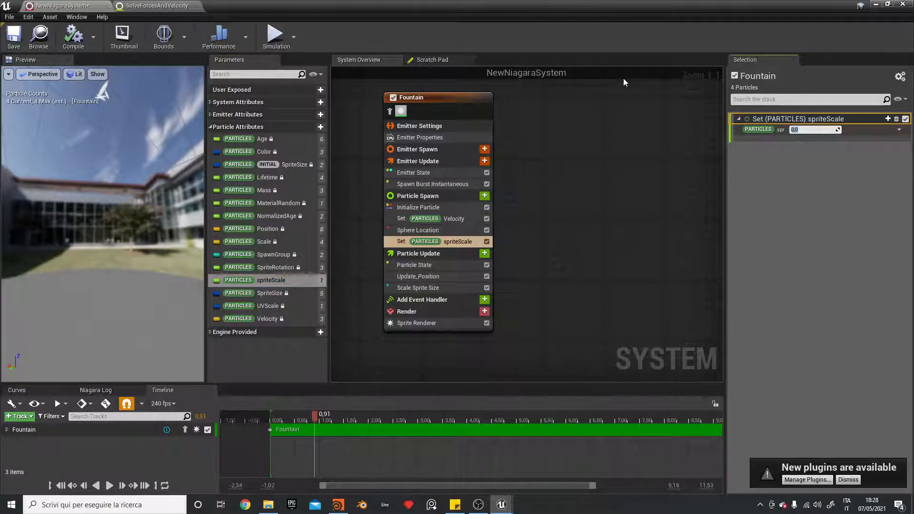
left_click(899, 129)
type("random")
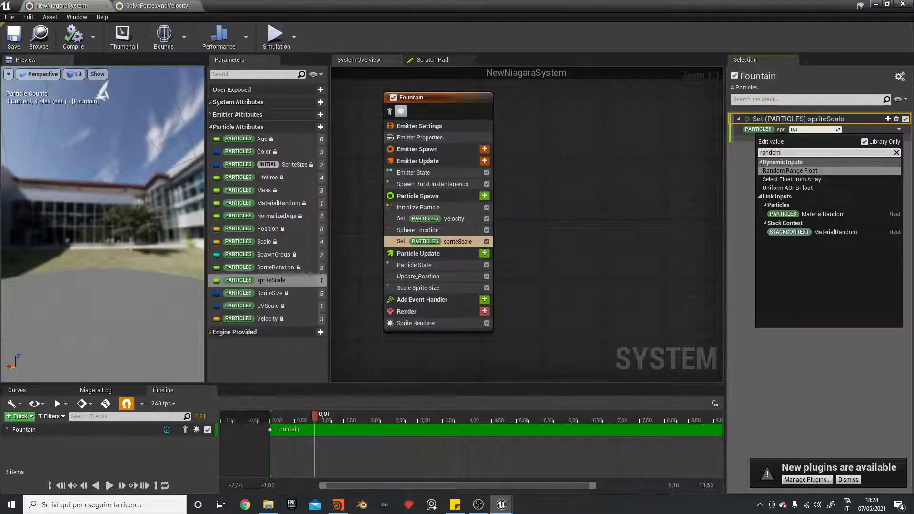
key("Return")
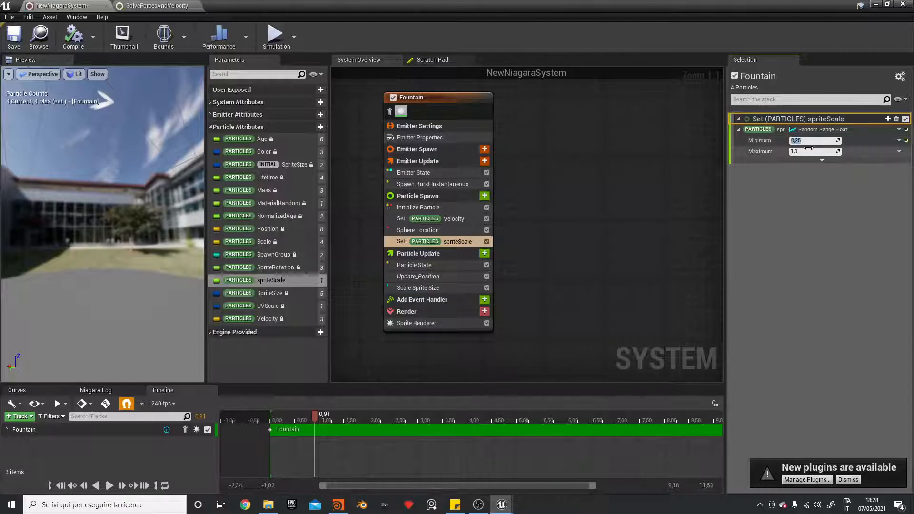
left_click(810, 151)
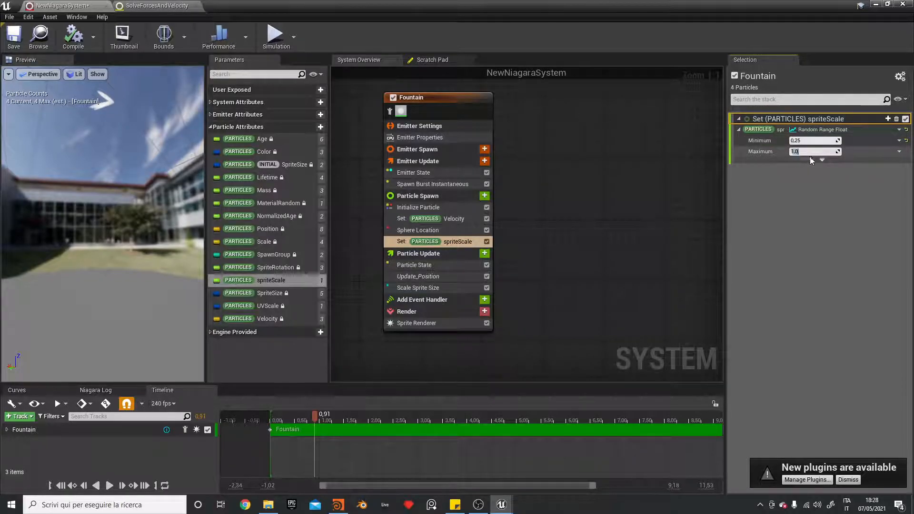
- Set the Sphere Location module's Sphere Radius to 85
left_click(424, 230)
left_click(828, 130)
type("1")
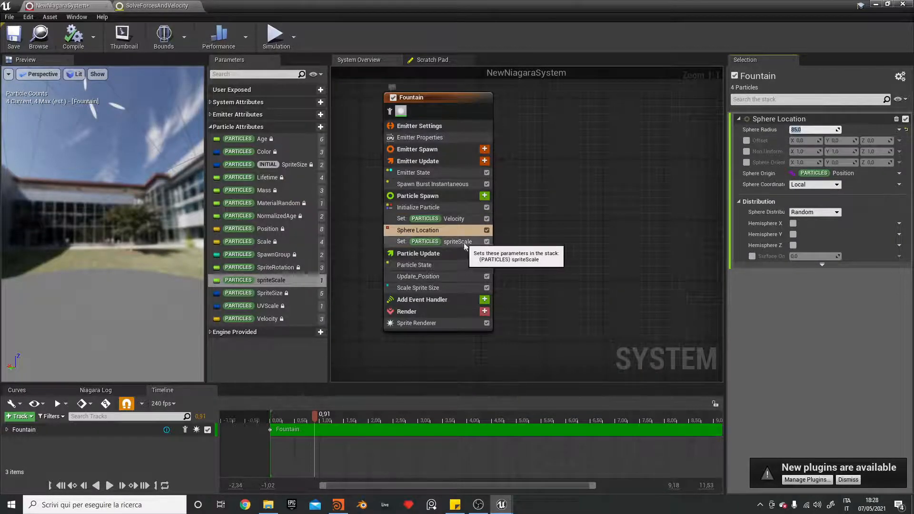
- Link the Scale Sprite Size module's scale factor value to the spriteScale particle attribute and scrub the timeline to check it
left_click(448, 242)
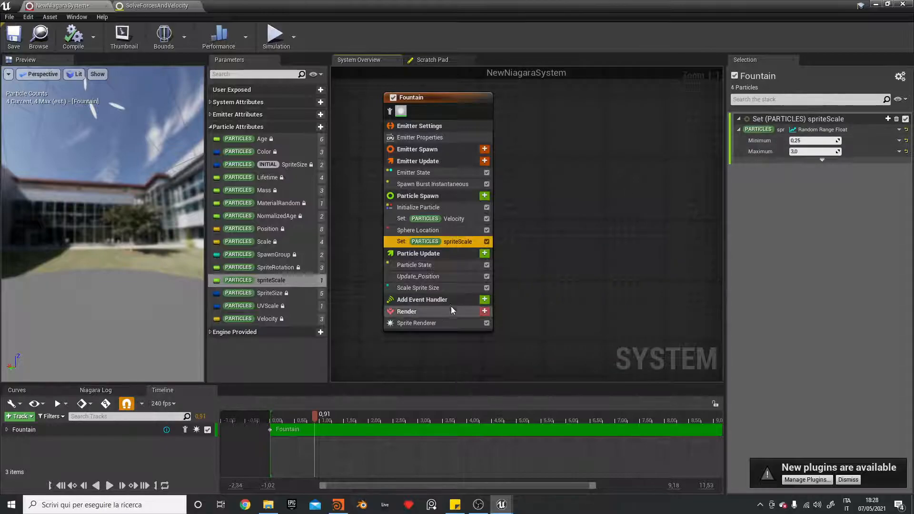
left_click(441, 288)
left_click(899, 129)
type("sprit")
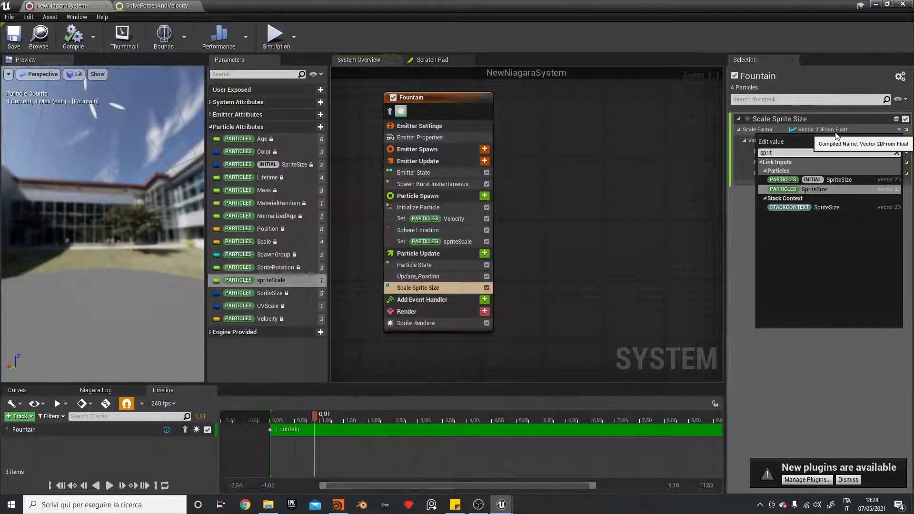
left_click(692, 212)
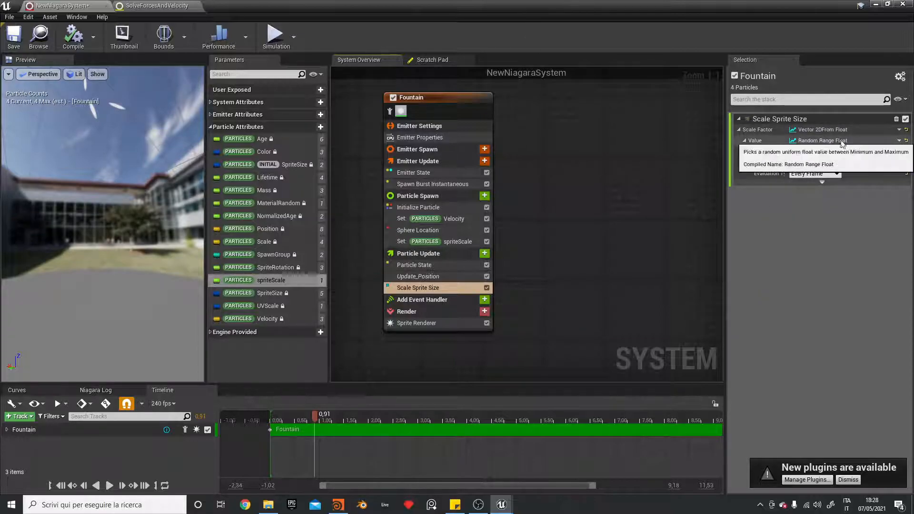
left_click(899, 141)
type("spri")
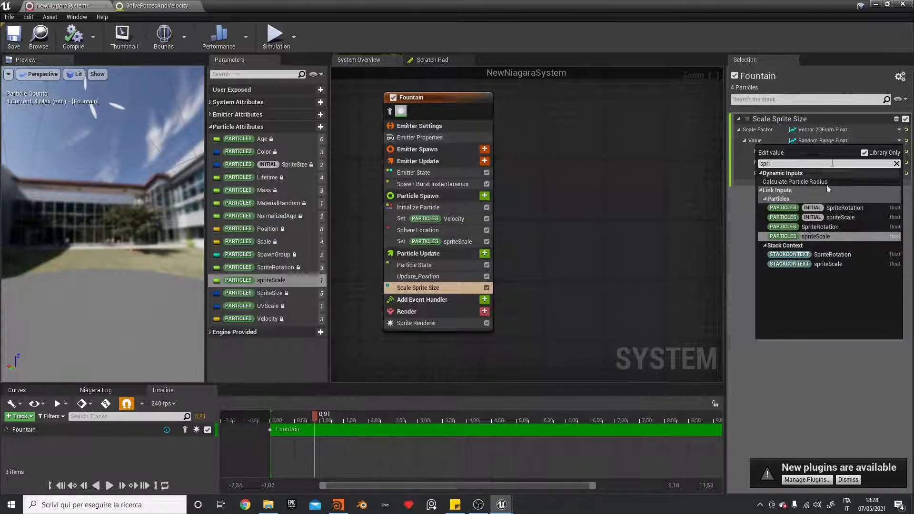
left_click(832, 236)
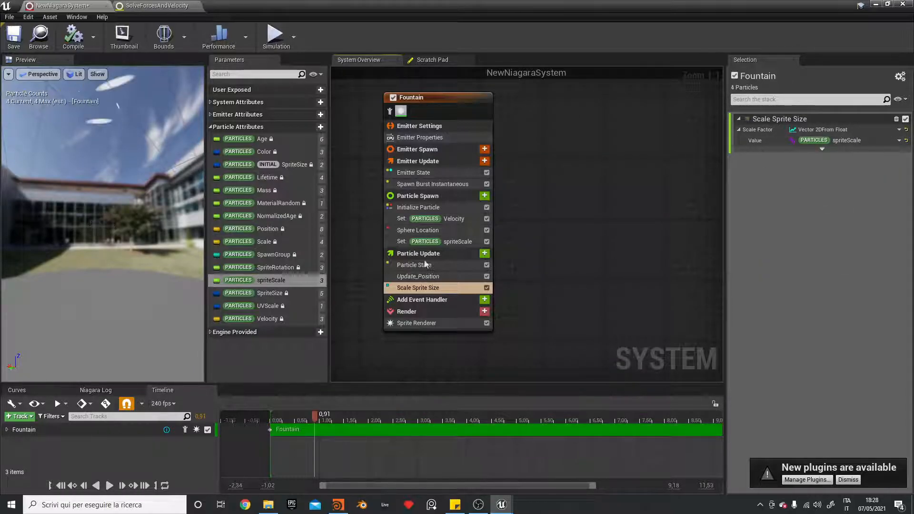
left_click_drag(314, 418, 283, 425)
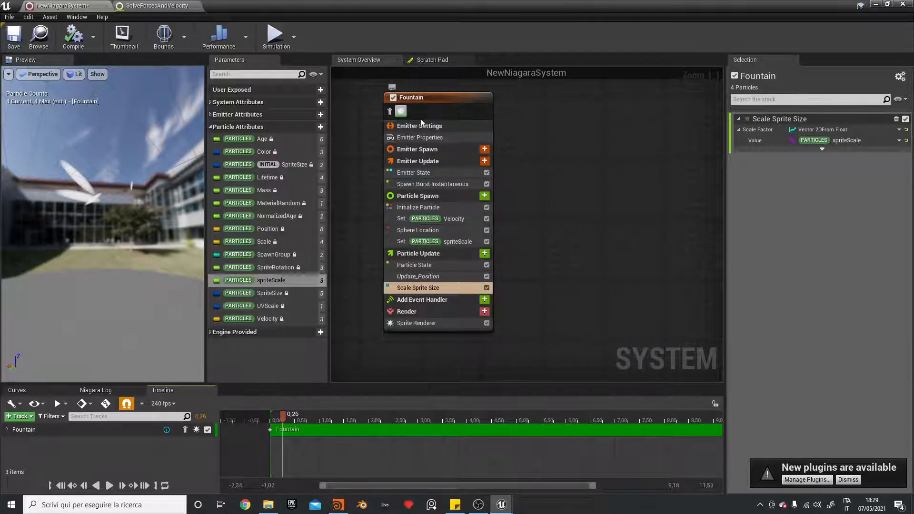
- Review the Emitter Properties, the available Emitter Spawn modules, and the Emitter State and Spawn Burst Instantaneous settings
left_click(420, 138)
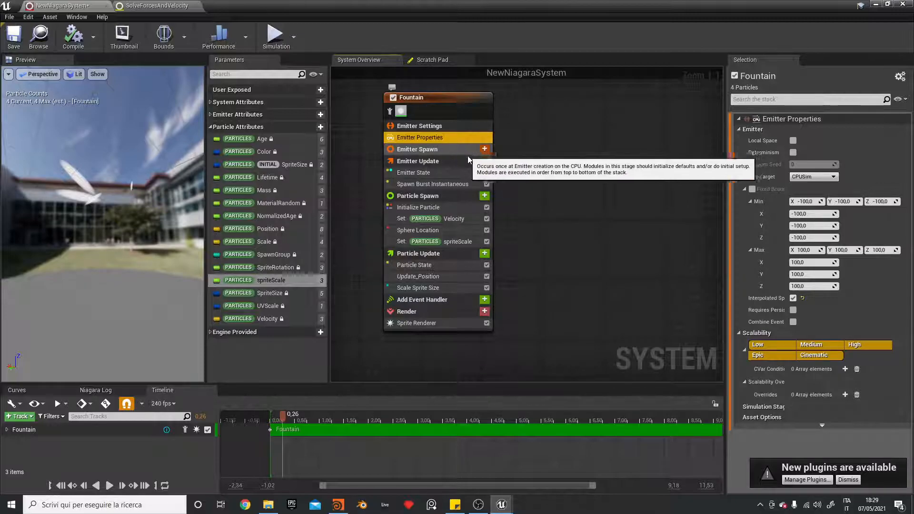
right_click_drag(348, 207, 380, 219)
left_click(516, 164)
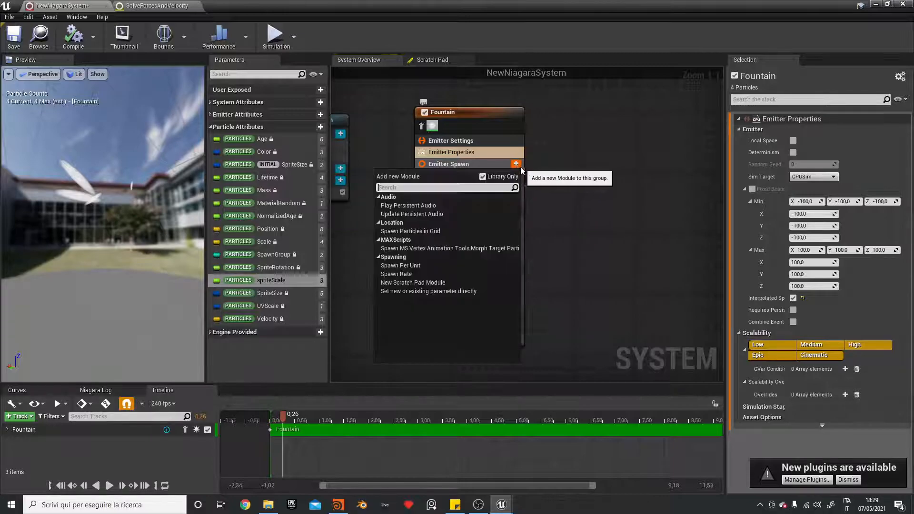
left_click(564, 173)
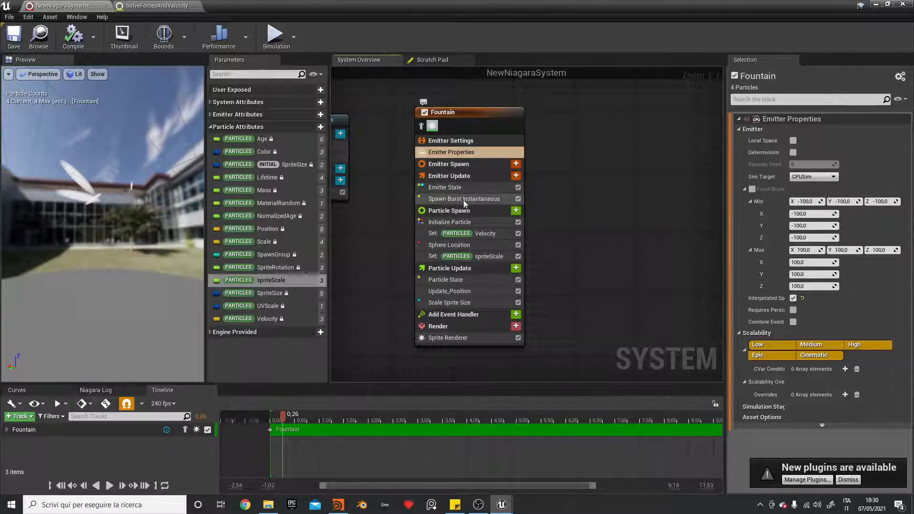
left_click(479, 201)
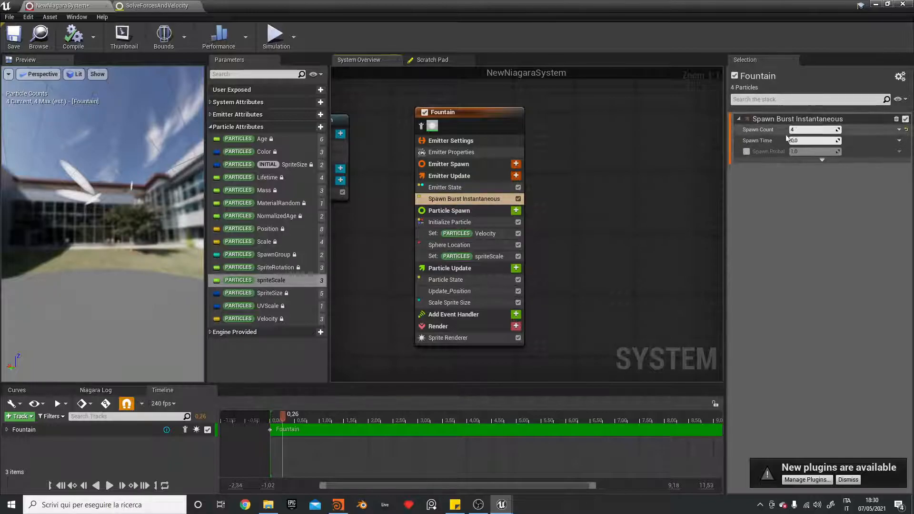
left_click(492, 189)
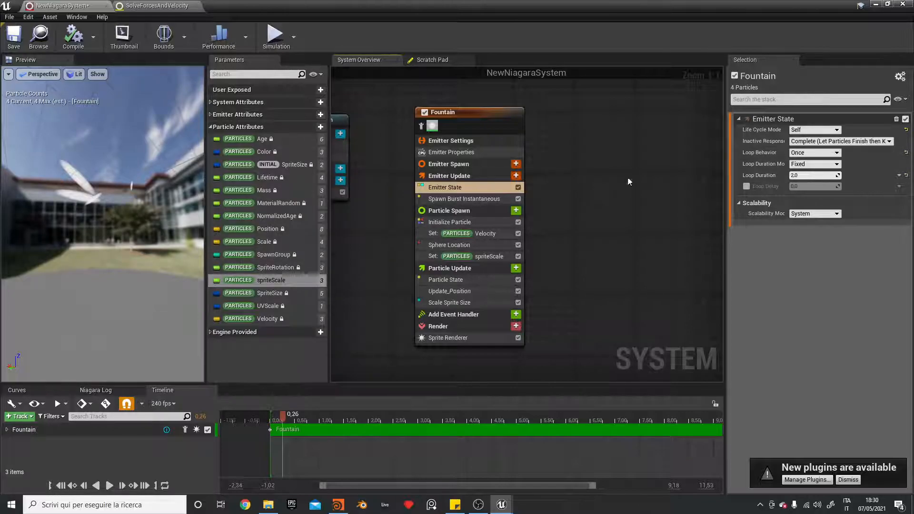
left_click(500, 199)
- Set the Emitter State's Loop Duration Mode to Infinite and play the simulation from the start
left_click(498, 187)
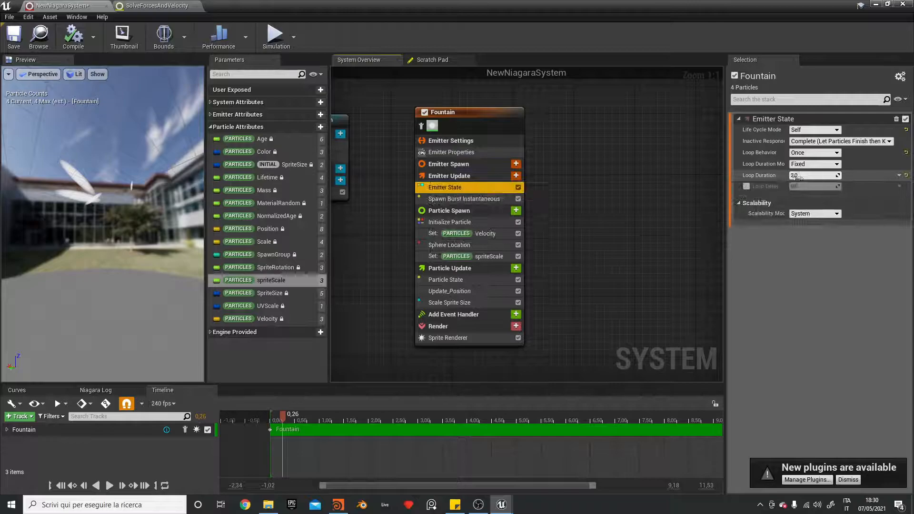
left_click(814, 164)
left_click(814, 175)
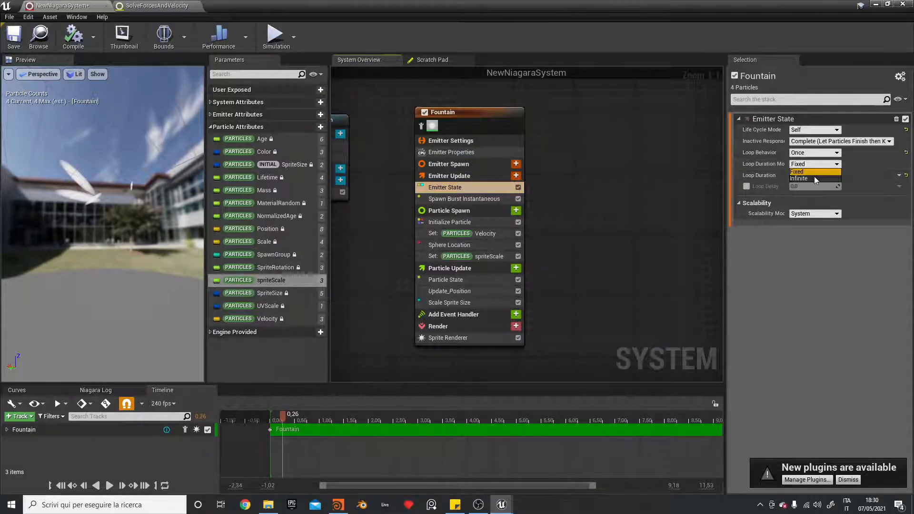
left_click(62, 485)
left_click(108, 485)
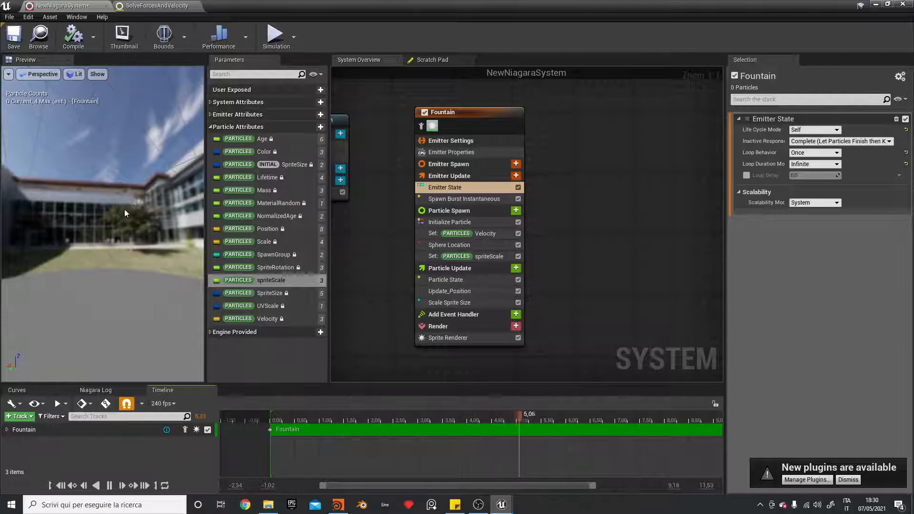
- Set the Emitter State's Loop Behavior to Infinite, then pause the simulation after watching it loop
left_click(814, 152)
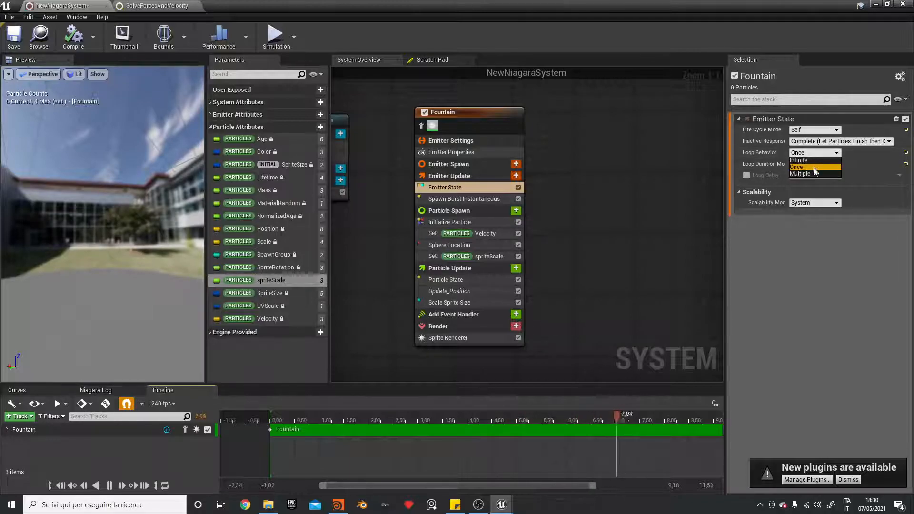
left_click(813, 161)
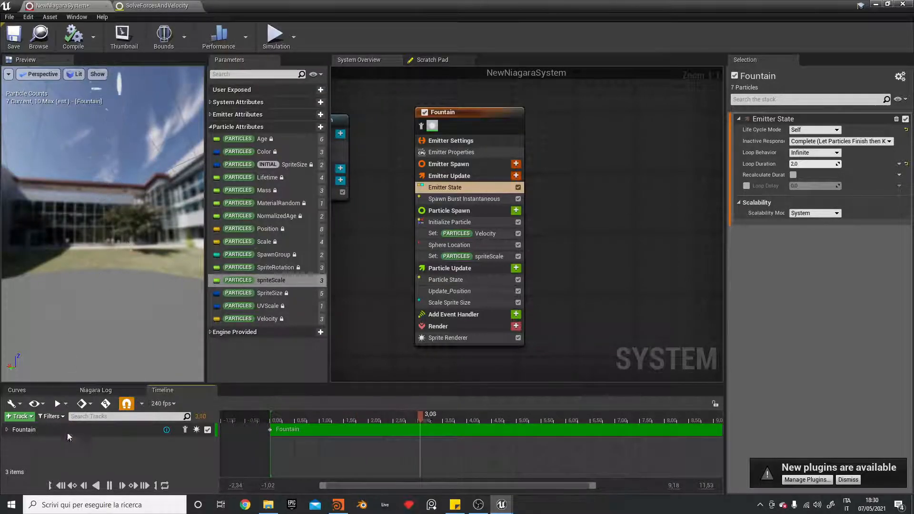
left_click(108, 486)
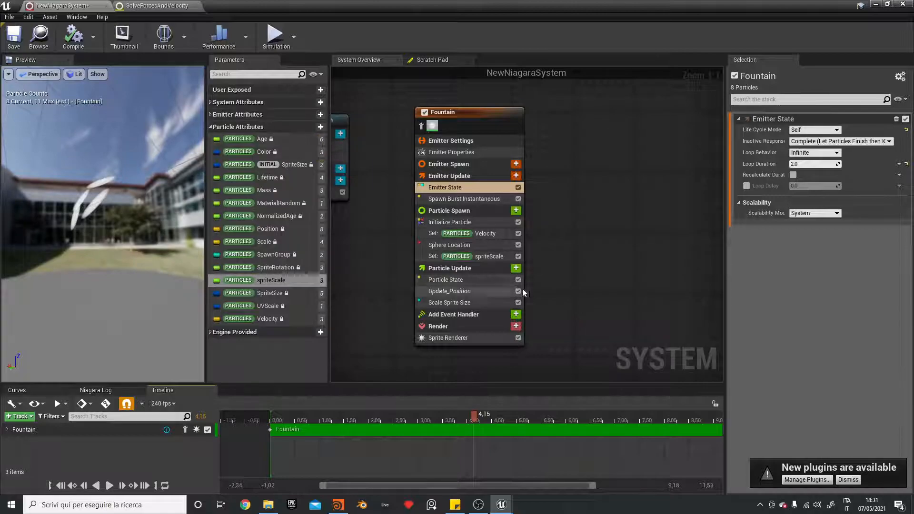
- Open the Sprite Renderer's settings
left_click(452, 338)
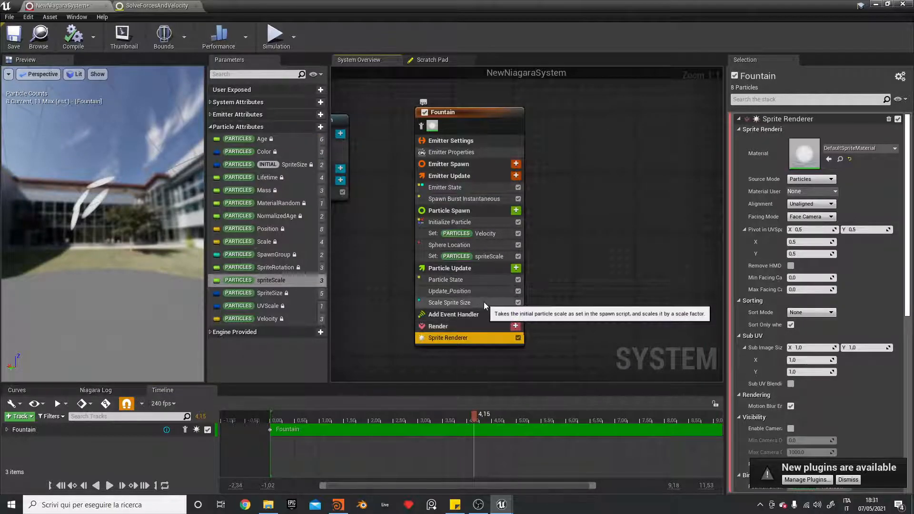